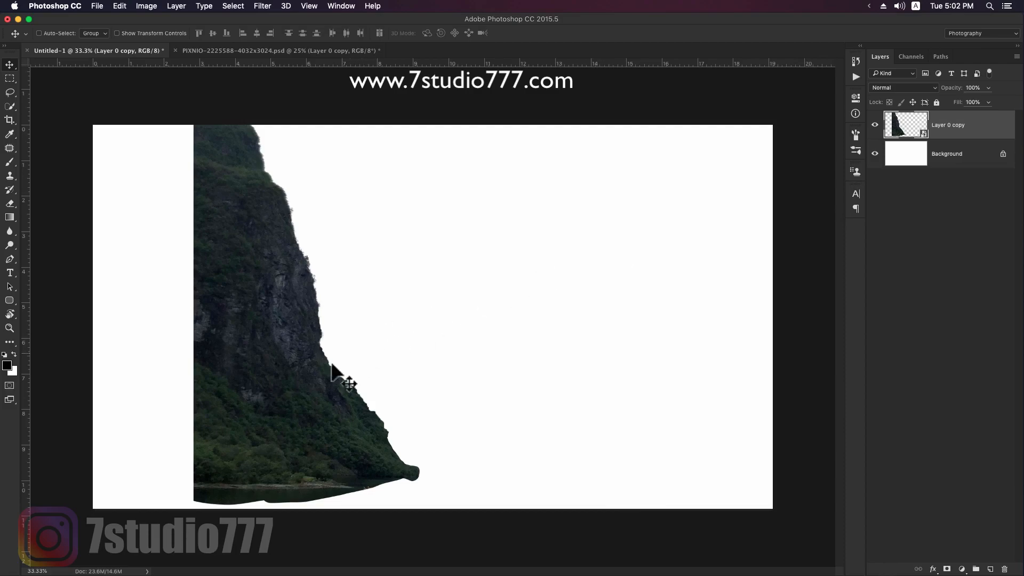
- Move the cliff cutout to the canvas's left edge so that its base sits higher in the composition
drag(324, 388, 225, 321)
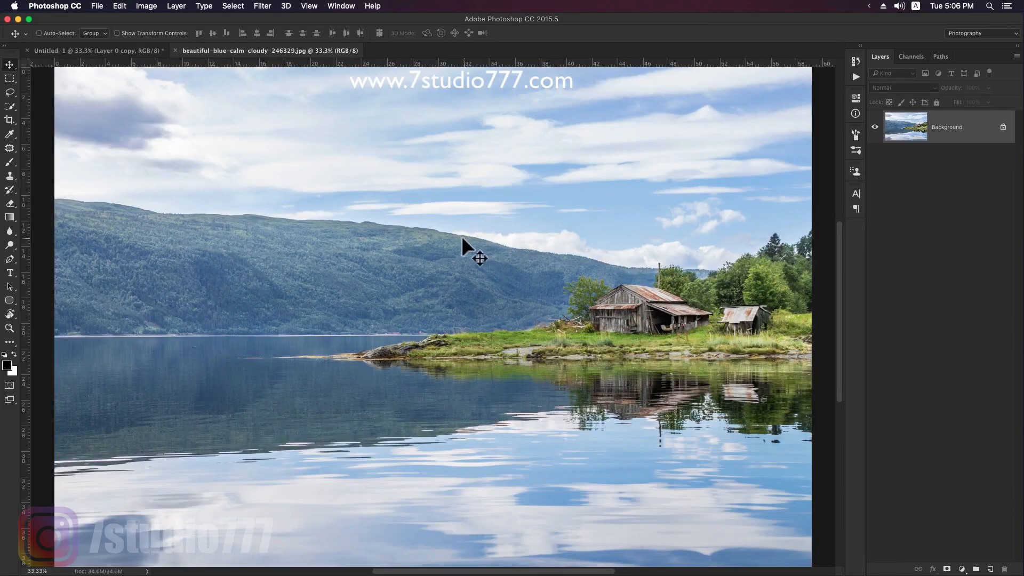
- Quick-select the sky and distant mountain in the lake photo and hide them with an inverted layer mask
click(9, 106)
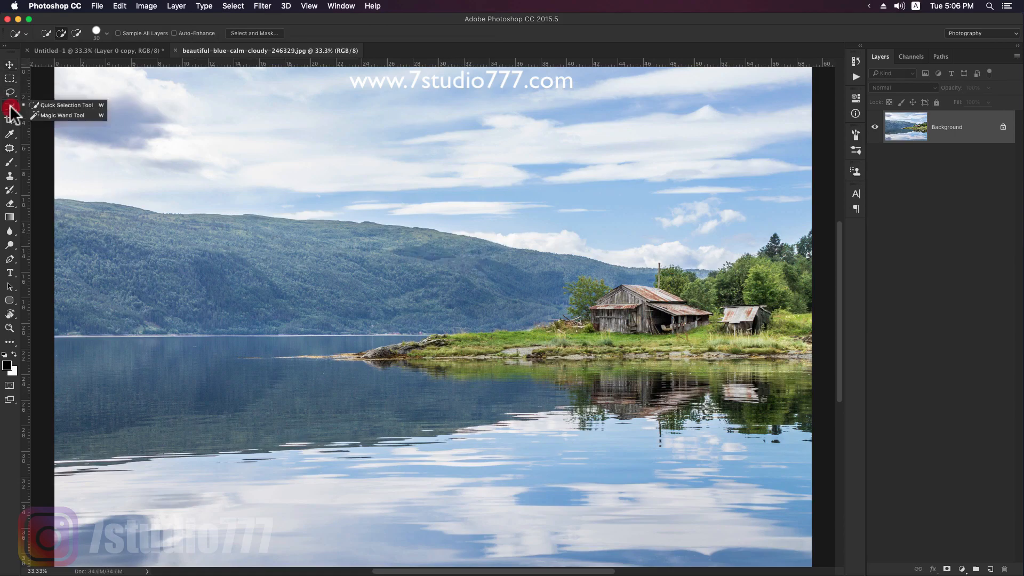
click(59, 105)
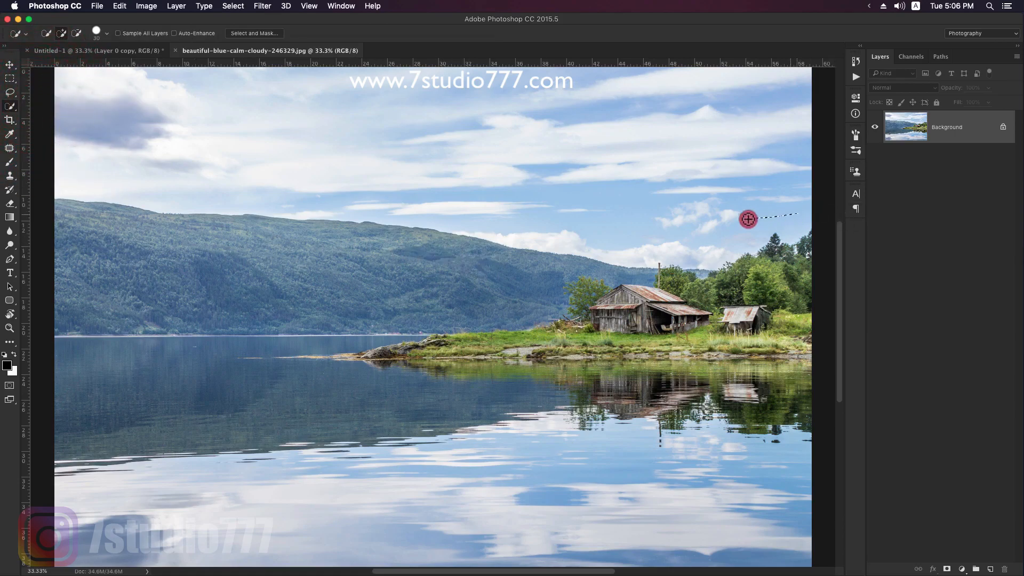
key(bracketright)
key(bracketright)
key(bracketright)
key(bracketright)
key(bracketright)
key(bracketright)
mouse_move(702, 201)
mouse_down()
mouse_move(746, 180)
mouse_move(547, 184)
mouse_move(377, 158)
mouse_up()
drag(544, 281, 220, 347)
drag(421, 346, 267, 339)
alt+click(439, 338)
alt+click(580, 282)
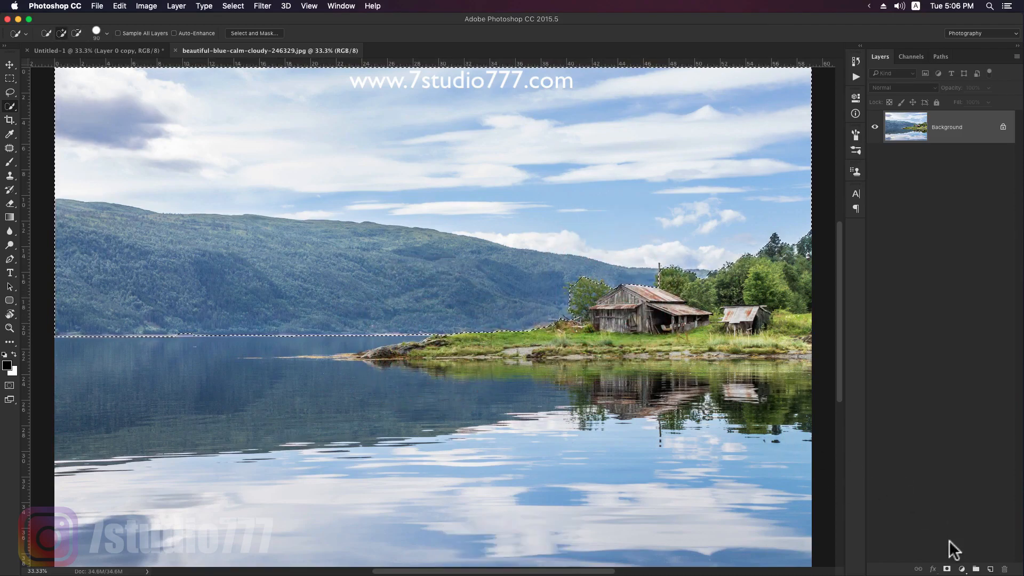
click(946, 569)
key(super+i)
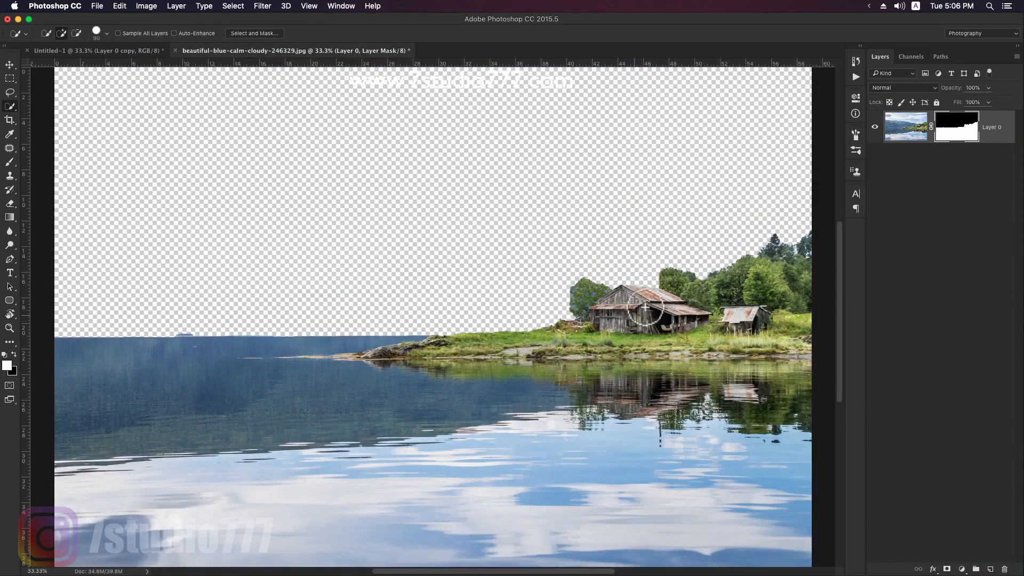
- Refine the mask edge in Select and Mask around the tall dark trees at the lake photo's right side
double_click(957, 129)
key(z)
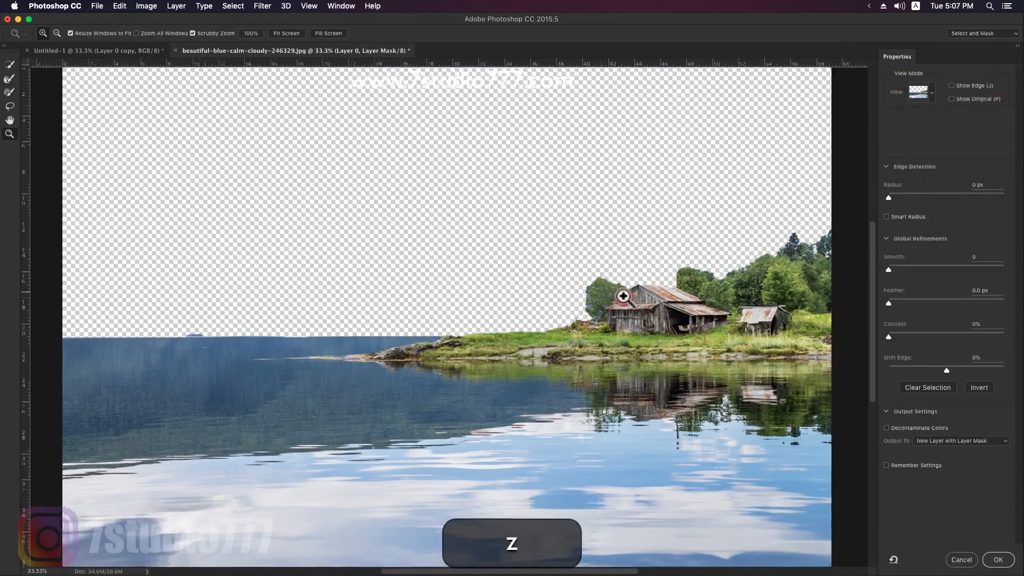
key(space)
drag(623, 292, 347, 305)
drag(665, 228, 665, 263)
key(space)
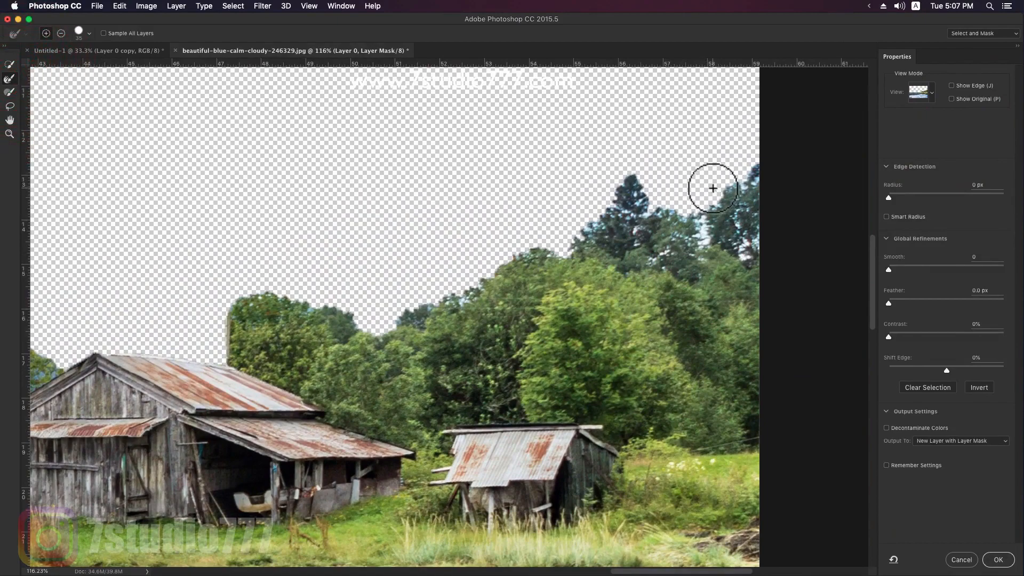
key(bracketright)
key(bracketright)
mouse_move(732, 194)
mouse_down()
mouse_move(737, 240)
mouse_move(749, 195)
mouse_up()
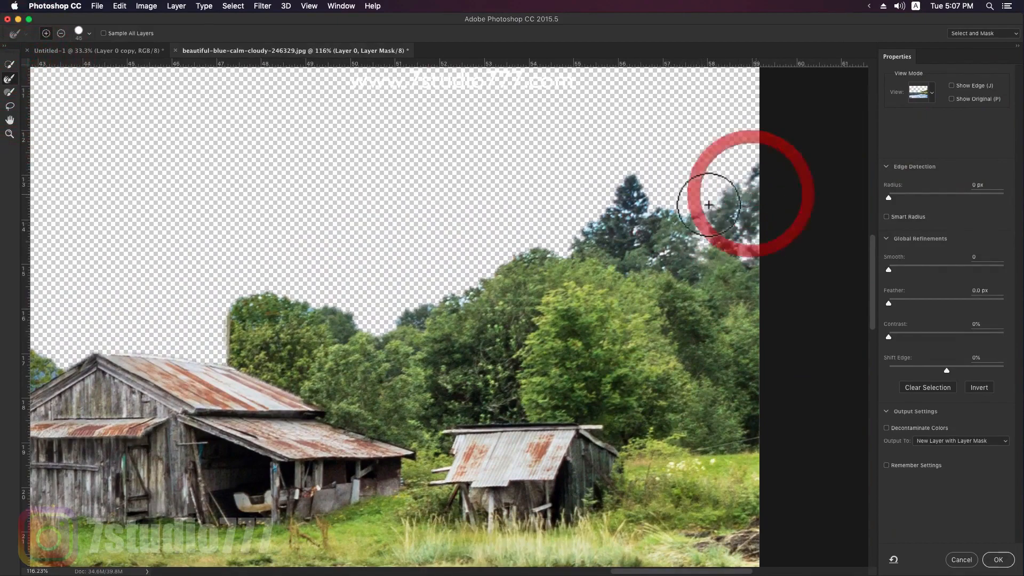
key(bracketleft)
click(653, 208)
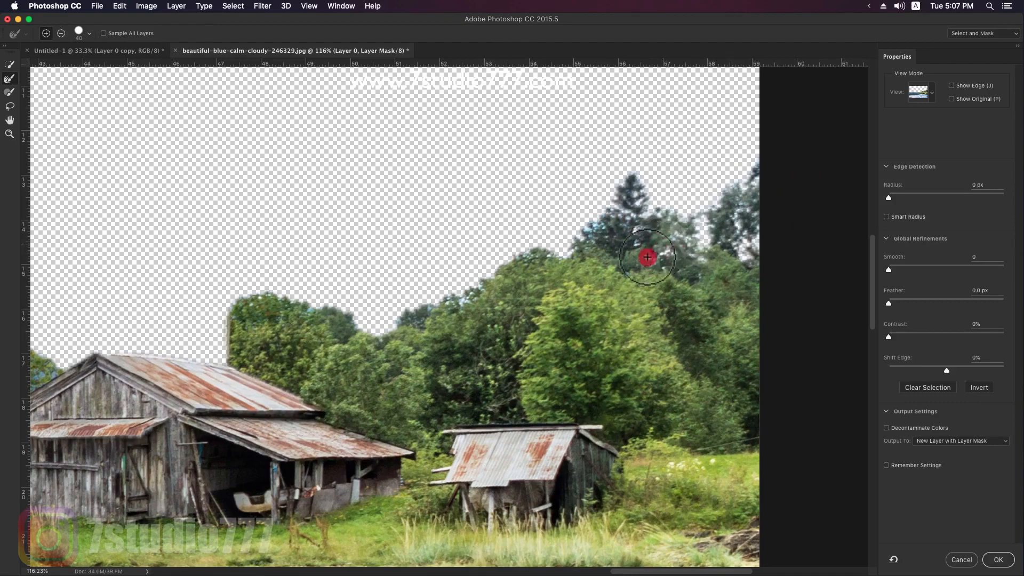
click(628, 226)
- Refine the mask edge along the lower treetops behind the two barns with a smaller brush
key(bracketleft)
drag(487, 267, 447, 297)
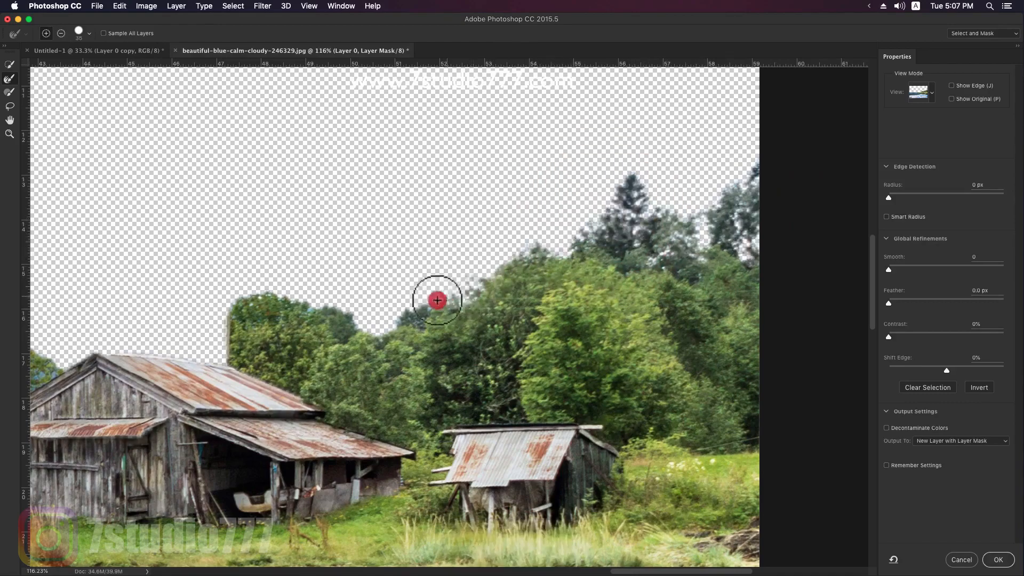
key(bracketleft)
key(bracketleft)
mouse_move(364, 323)
mouse_down()
mouse_move(239, 300)
mouse_move(393, 305)
mouse_move(494, 282)
mouse_up()
- Refine the mask edge around the leafy tree beside the large barn
key(space)
click(431, 316)
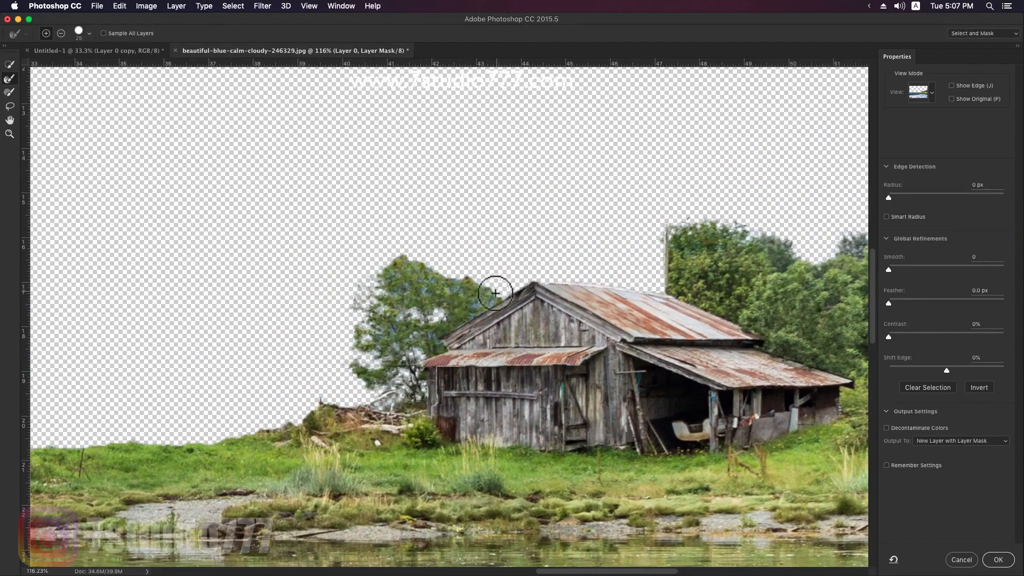
click(441, 287)
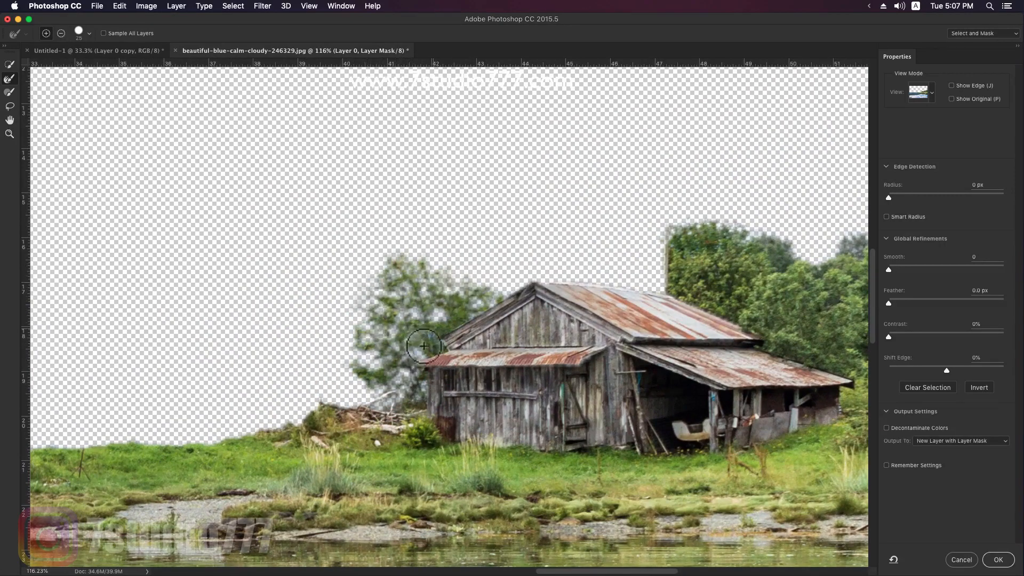
key(space)
drag(366, 349, 494, 294)
drag(343, 369, 530, 303)
- Refine the remaining shore edge with a smaller brush and output the result as a new layer with layer mask
key(bracketleft)
drag(599, 309, 630, 292)
key(bracketleft)
mouse_move(560, 313)
mouse_down()
mouse_move(387, 328)
mouse_move(504, 303)
mouse_move(469, 300)
mouse_up()
key(z)
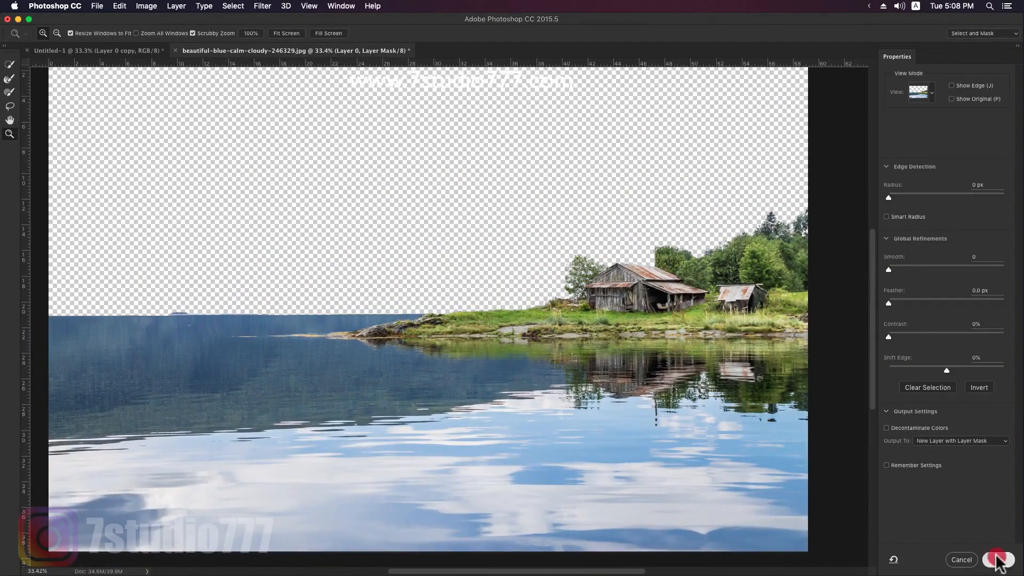
click(998, 560)
- Apply the refined lake layer's mask and place the cutout above the cliff layer in the Untitled-1 composition
click(903, 167)
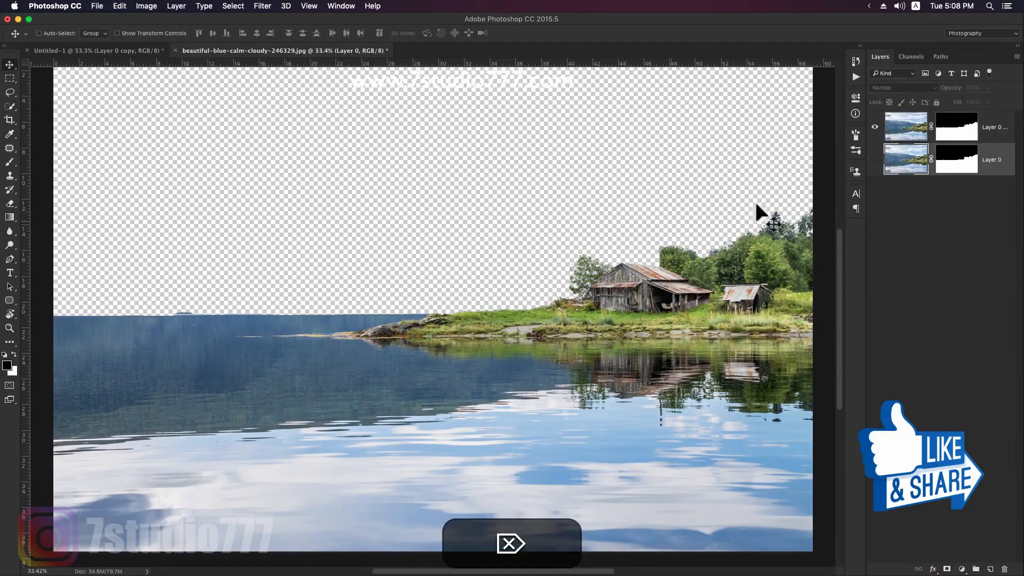
click(907, 130)
right_click(965, 126)
click(935, 153)
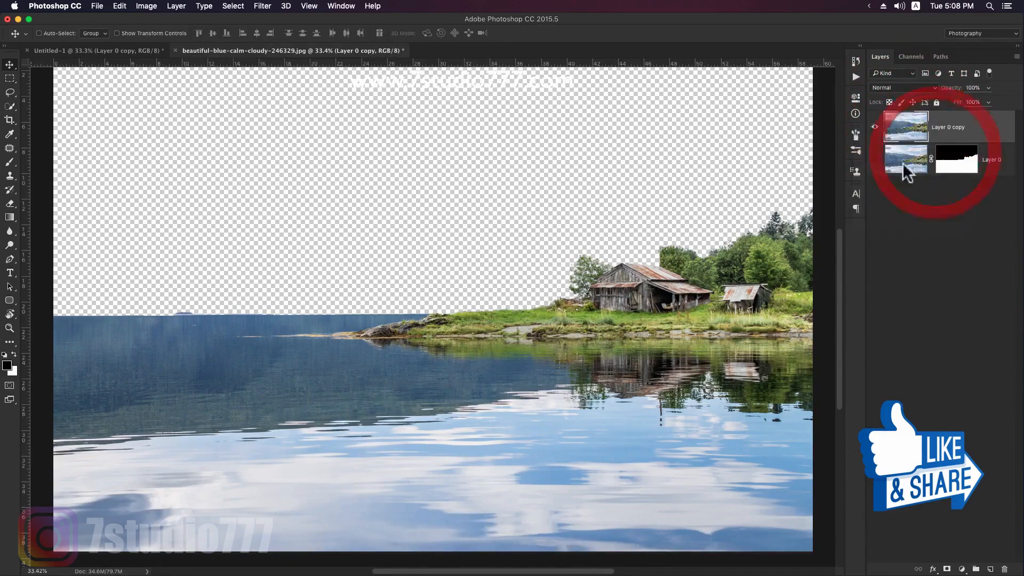
drag(665, 263, 707, 356)
key(alt+[)
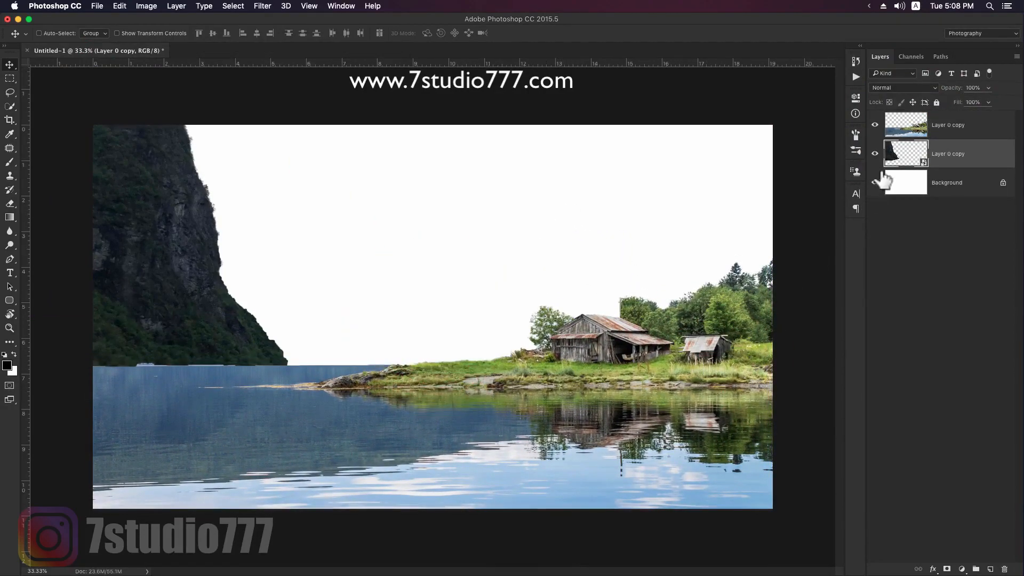
- Desaturate the lake and barn layer with Hue/Saturation, setting the saturation to -57
click(906, 134)
key(super+u)
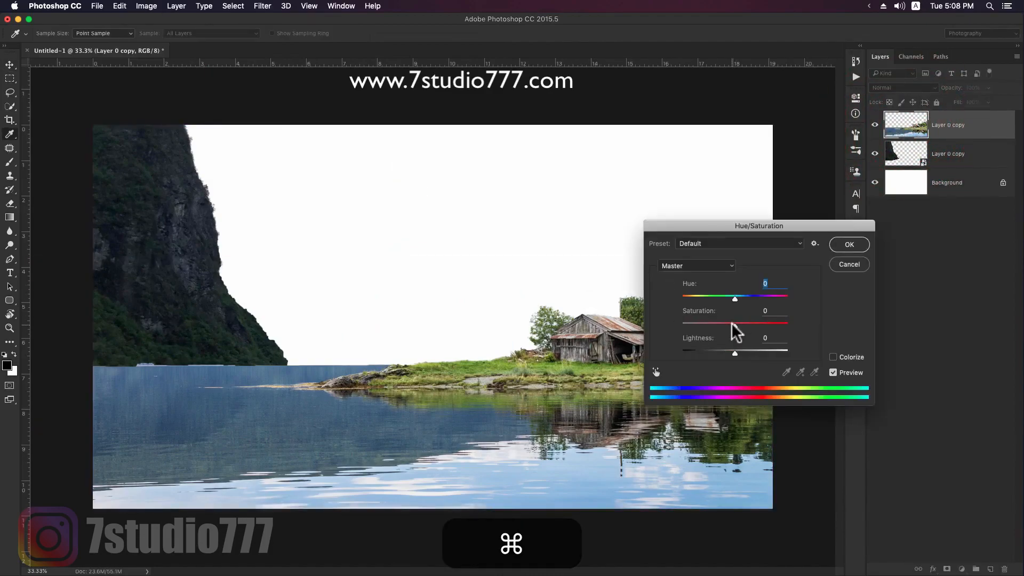
drag(736, 229, 799, 133)
drag(795, 229, 776, 229)
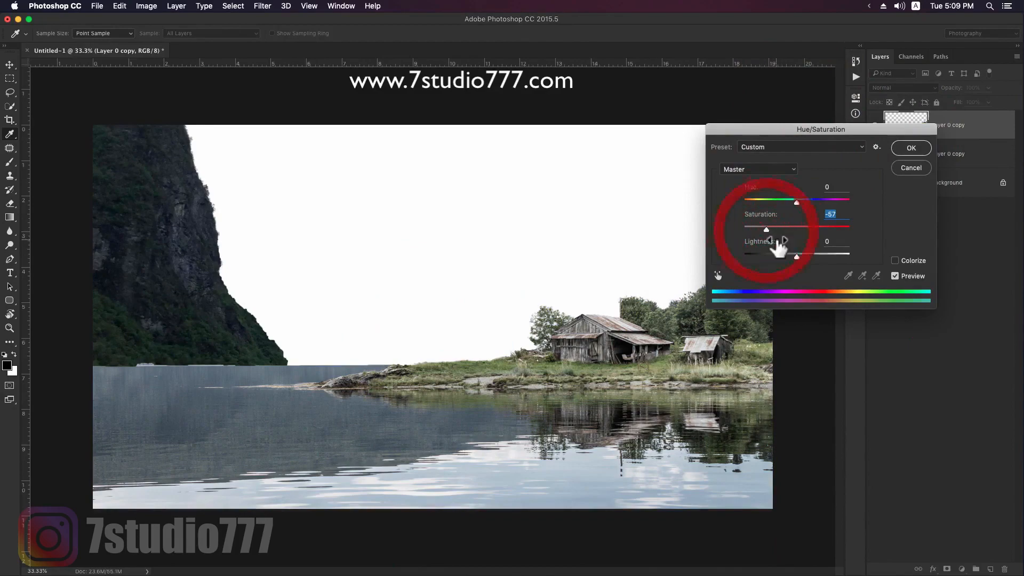
click(902, 155)
- Convert the lake layer to a smart object and darken it with Curves, lowering the white point and mapping input 72 to output 34
right_click(978, 130)
click(910, 232)
key(super+m)
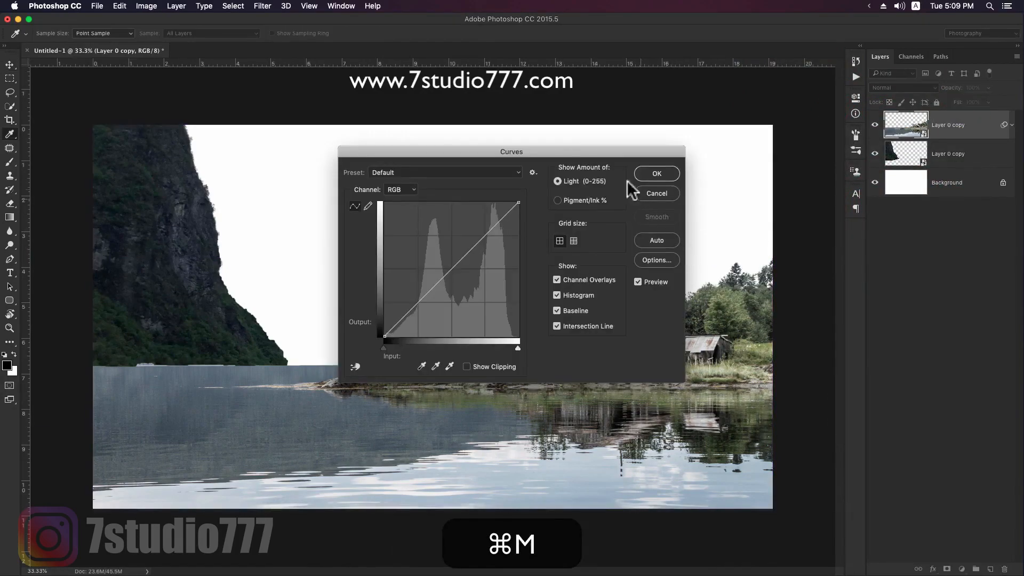
drag(565, 156, 265, 169)
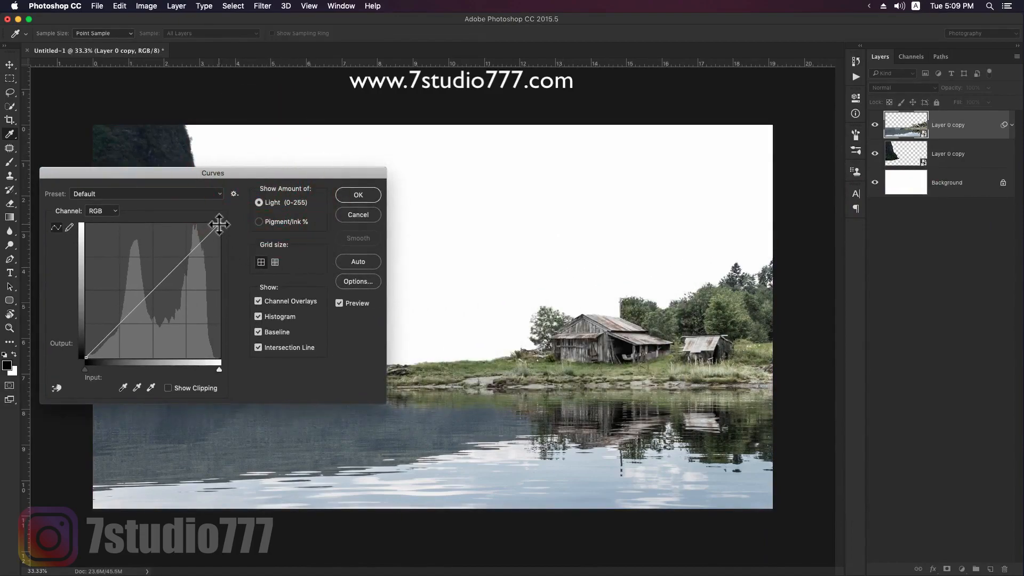
drag(223, 230, 232, 246)
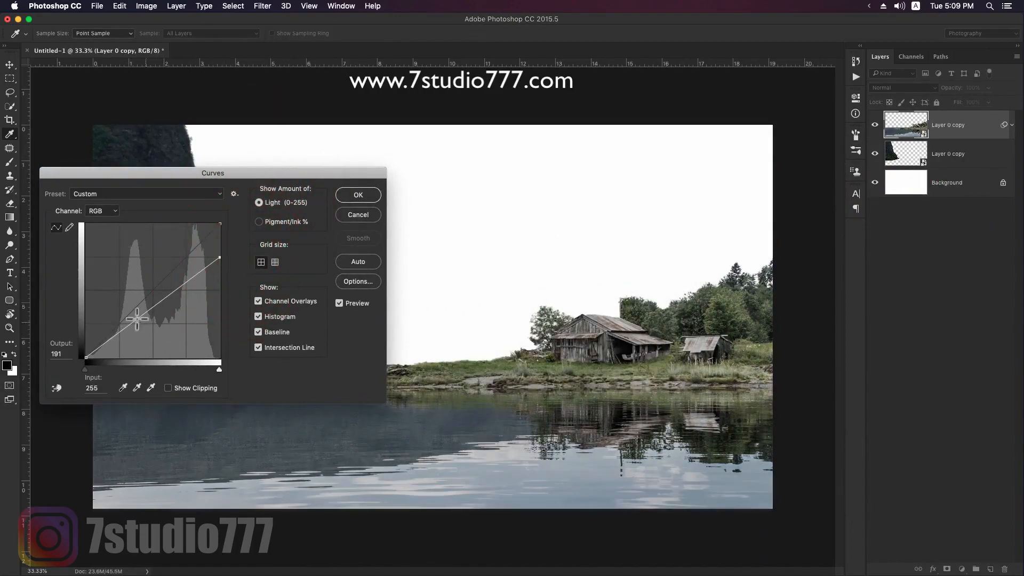
drag(121, 332, 124, 335)
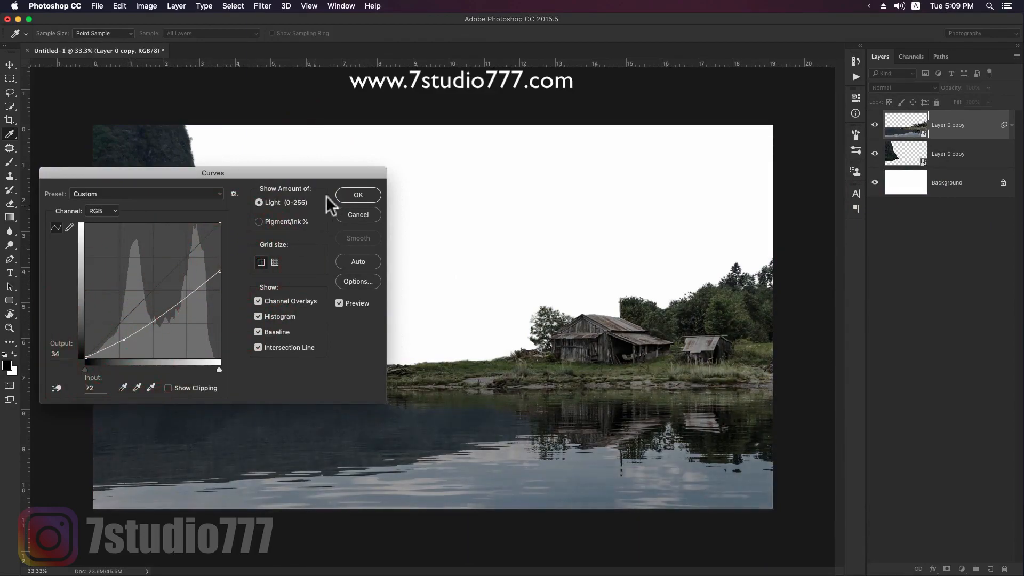
click(358, 194)
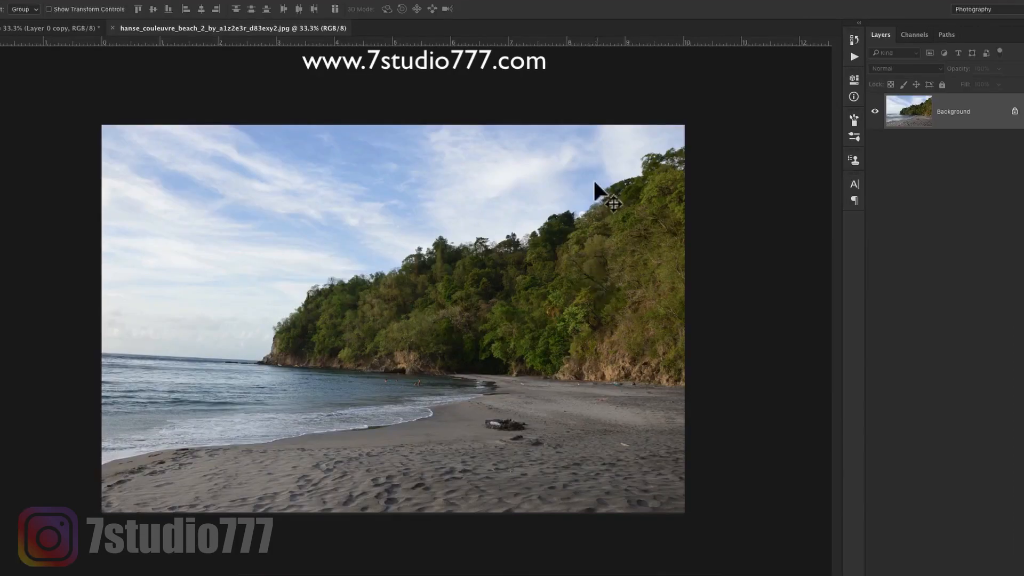
- Quick-select the sky in the beach photo and hide it with an inverted layer mask
key(w)
mouse_move(630, 144)
mouse_down()
mouse_move(538, 190)
mouse_move(291, 260)
mouse_up()
drag(253, 382, 284, 388)
key(super+z)
drag(571, 167, 275, 264)
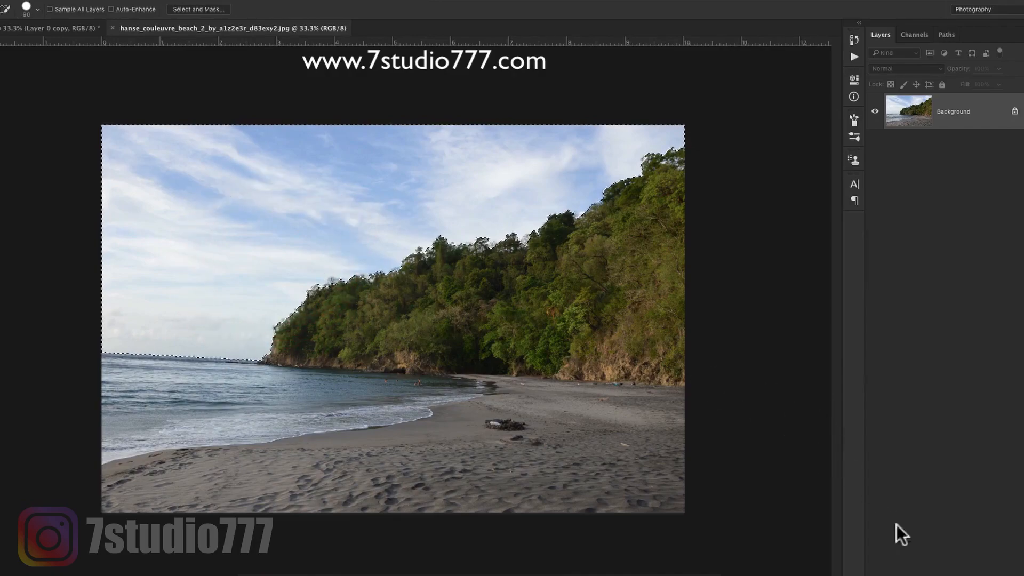
click(896, 573)
key(super+i)
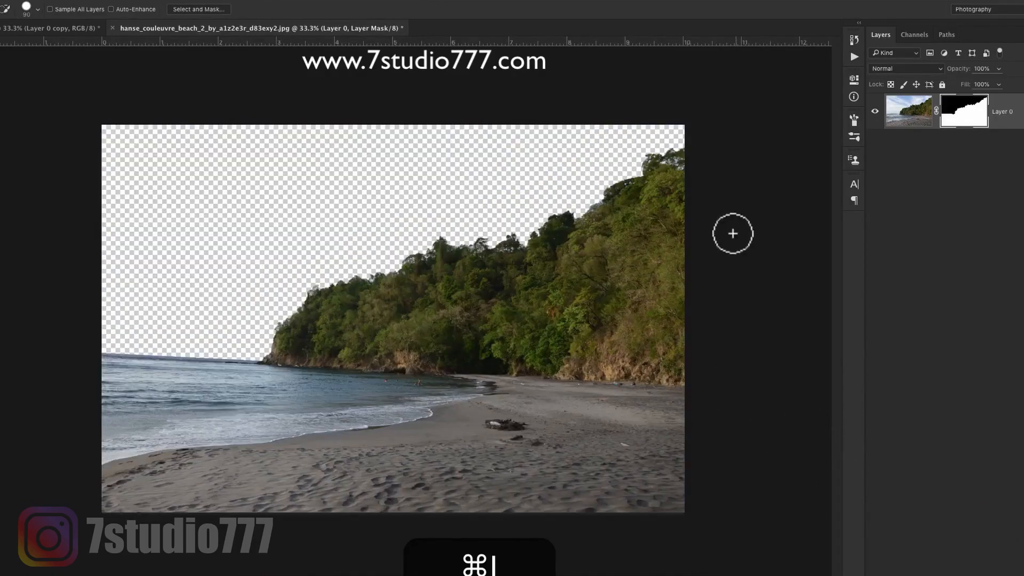
- Refine the mask edge in Select and Mask along the upper tree line of the beach photo's hillside
double_click(966, 116)
key(z)
drag(582, 199, 727, 167)
key(space)
mouse_move(789, 152)
mouse_down()
mouse_move(644, 176)
mouse_move(624, 160)
mouse_move(521, 210)
mouse_move(407, 288)
mouse_move(361, 298)
mouse_move(259, 374)
mouse_up()
key(bracketright)
key(bracketleft)
key(bracketleft)
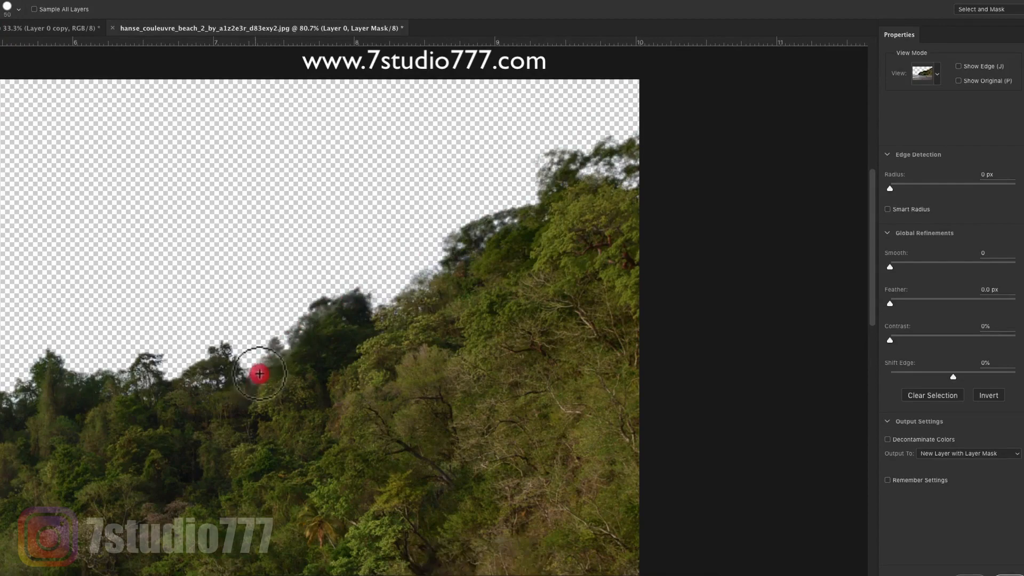
mouse_move(201, 363)
mouse_down()
mouse_move(138, 394)
mouse_move(459, 295)
mouse_move(368, 295)
mouse_move(438, 268)
mouse_move(343, 279)
mouse_move(254, 334)
mouse_move(229, 336)
mouse_move(491, 271)
mouse_move(294, 323)
mouse_up()
- Refine the mask edge down the hillside's left slope and output the result as a new layer with layer mask
key(space)
key(space)
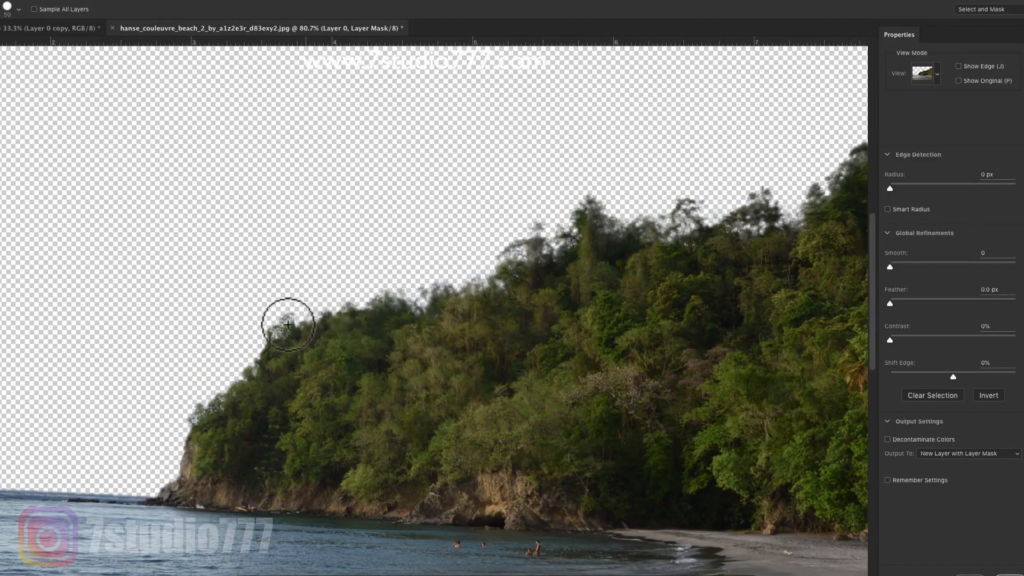
mouse_move(249, 372)
mouse_down()
mouse_move(306, 319)
mouse_move(347, 301)
mouse_up()
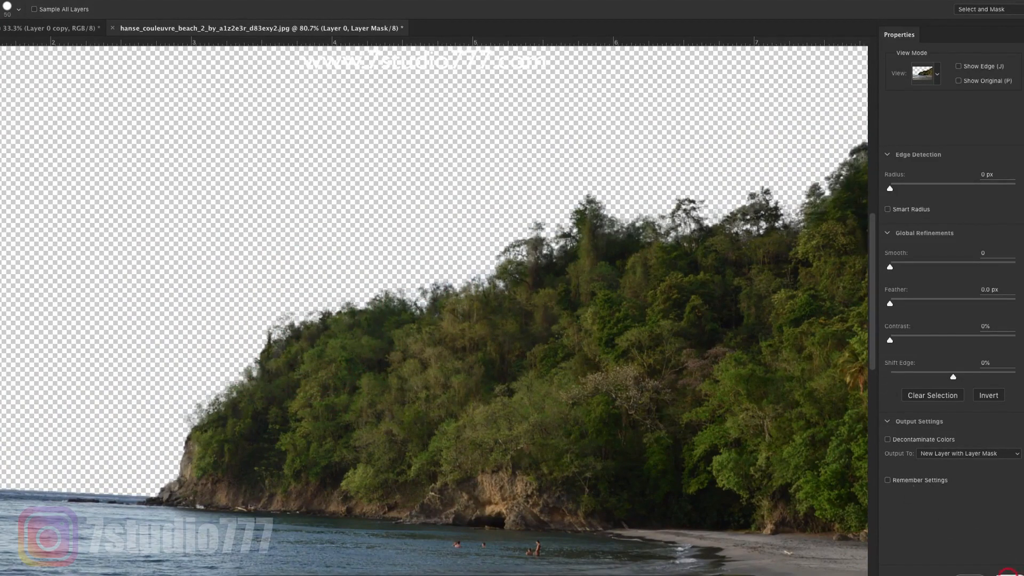
key(Return)
- Apply the refined beach layer's mask and move the hillside cutout into the cliff and lake composition
key(b)
right_click(964, 109)
click(920, 151)
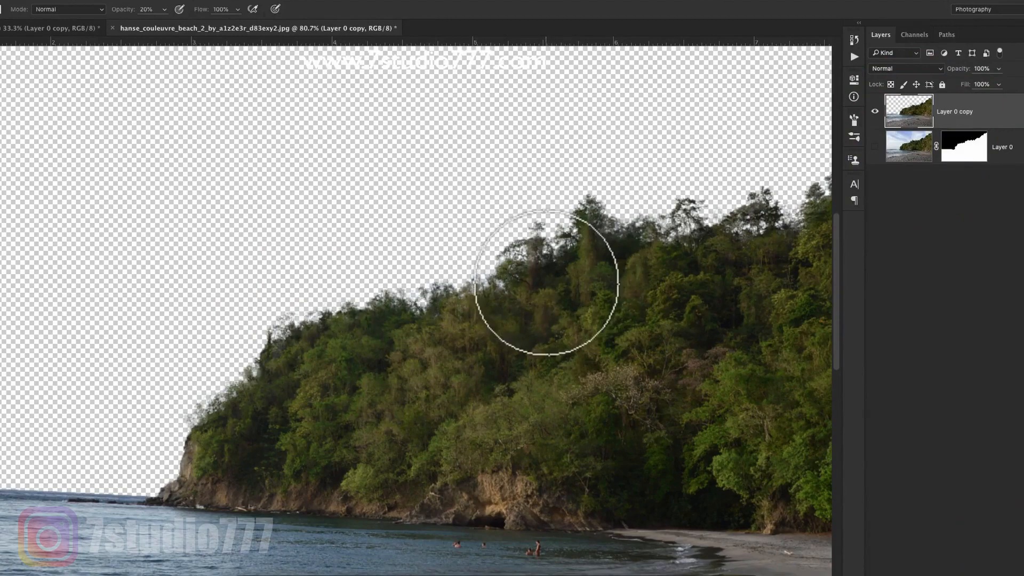
key(v)
mouse_move(594, 308)
mouse_down()
mouse_move(149, 80)
mouse_move(79, 27)
mouse_move(498, 293)
mouse_move(495, 259)
mouse_up()
- Flip the beach cutout horizontally and reorder its layer beneath the cliff layer
key(super+t)
right_click(507, 253)
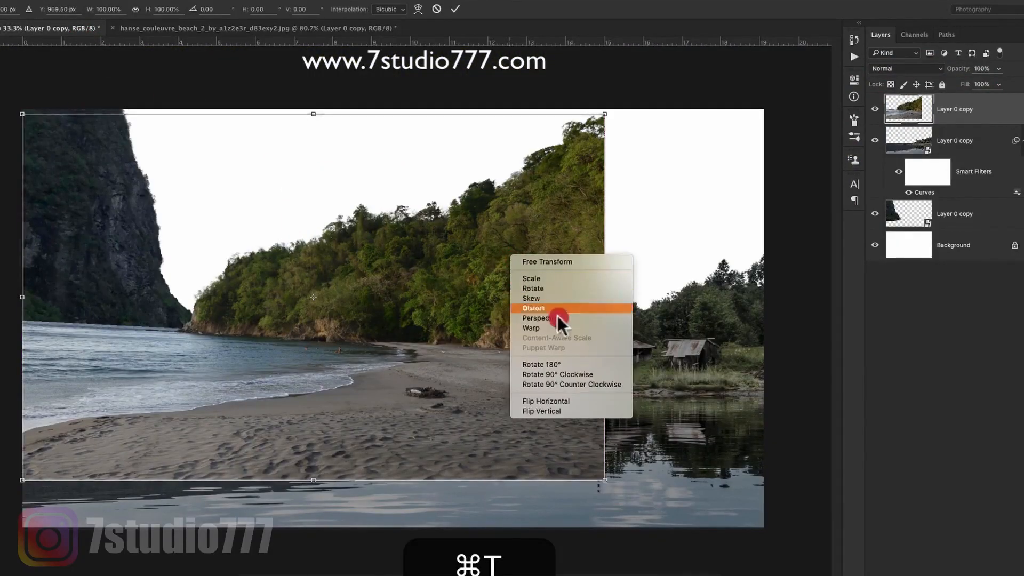
click(571, 403)
key(Return)
key(super+bracketleft)
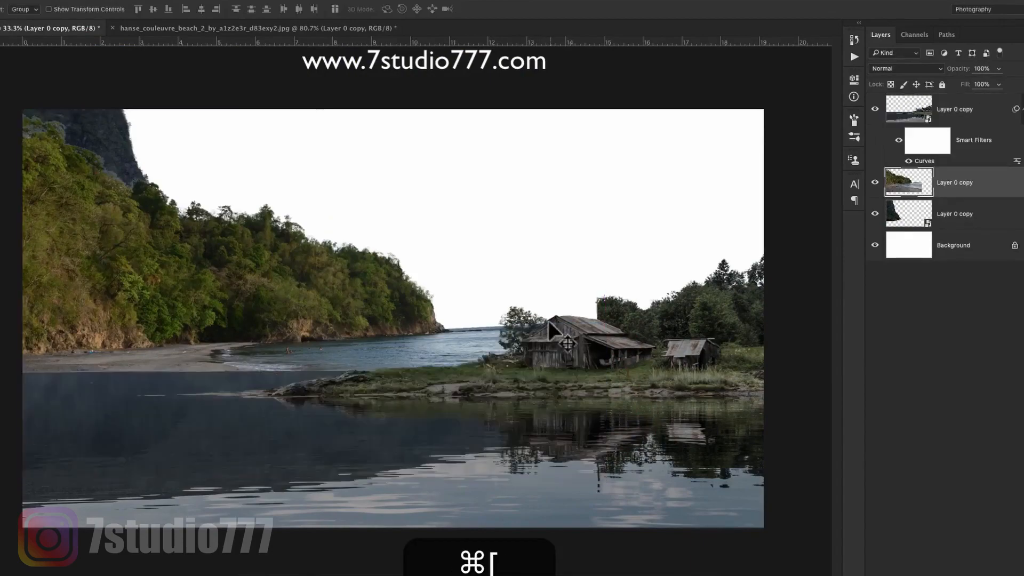
key(super+bracketleft)
- Scale down the beach cutout and position it as a distant headland at the waterline behind the cliff
key(super+t)
drag(604, 113, 434, 222)
drag(423, 313, 376, 352)
drag(451, 338, 448, 351)
drag(384, 357, 376, 364)
key(Return)
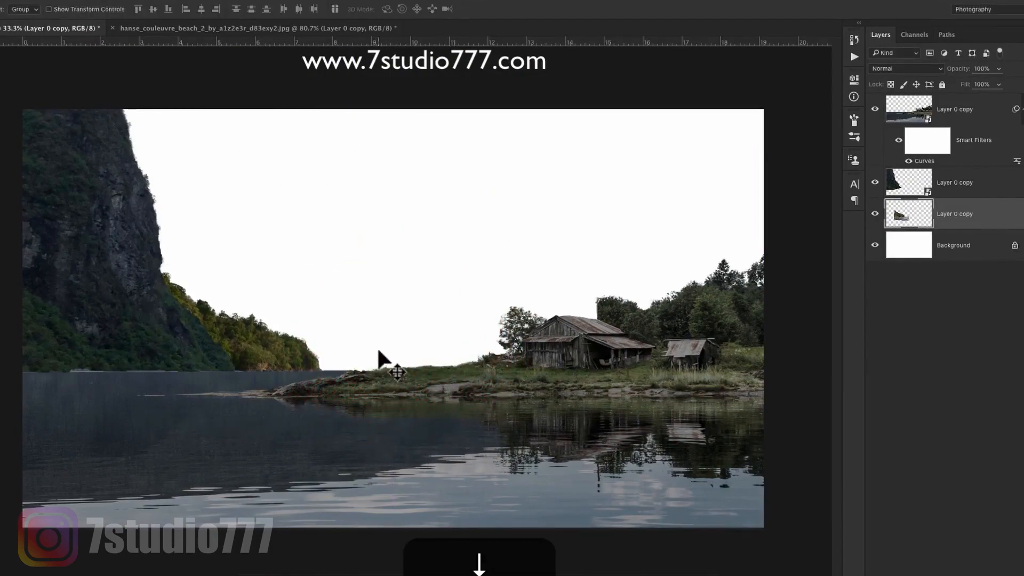
- Desaturate the distant headland layer with Hue/Saturation, setting the saturation to -44
key(super+u)
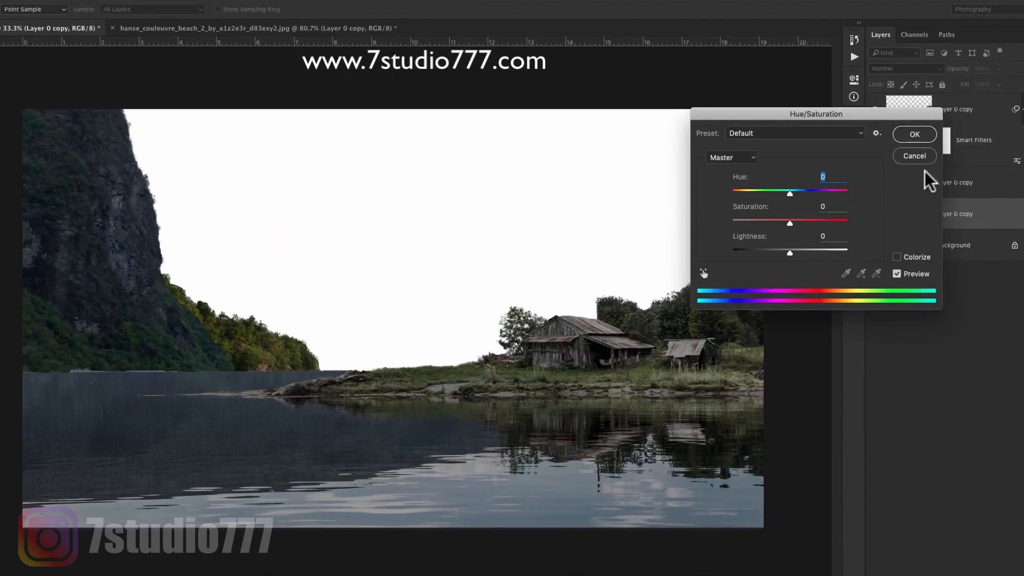
click(913, 159)
key(z)
drag(218, 349, 274, 341)
key(space)
drag(278, 339, 306, 341)
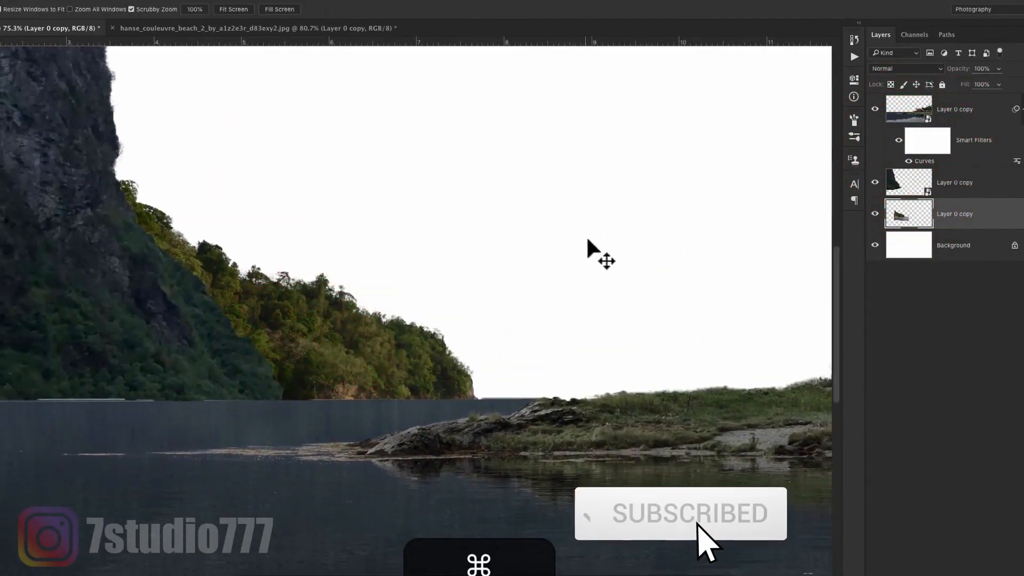
key(super+u)
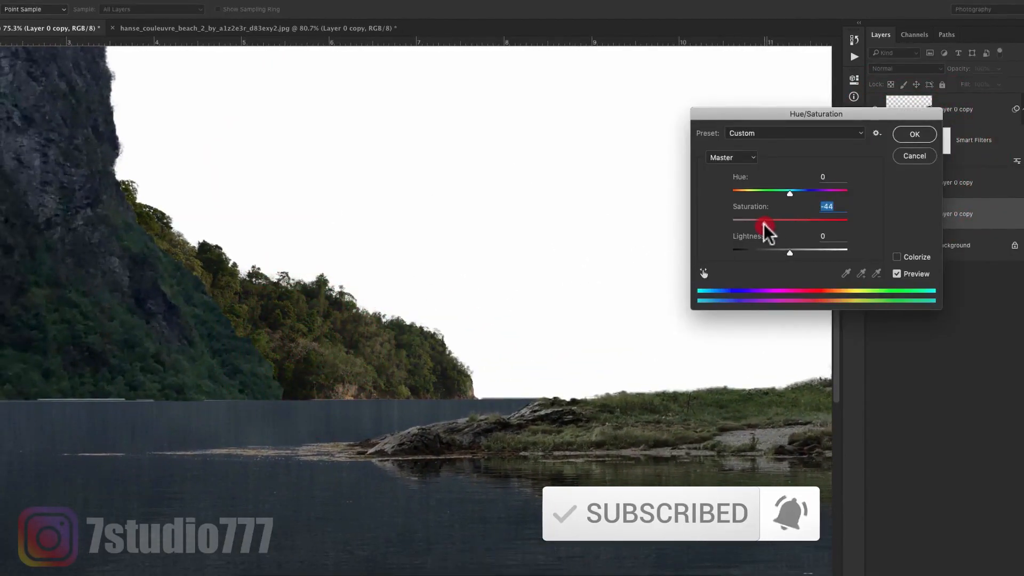
click(916, 135)
- Shift the distant headland's midtones cooler with Color Balance, setting cyan-red to -11 and yellow-blue to +19
key(super+b)
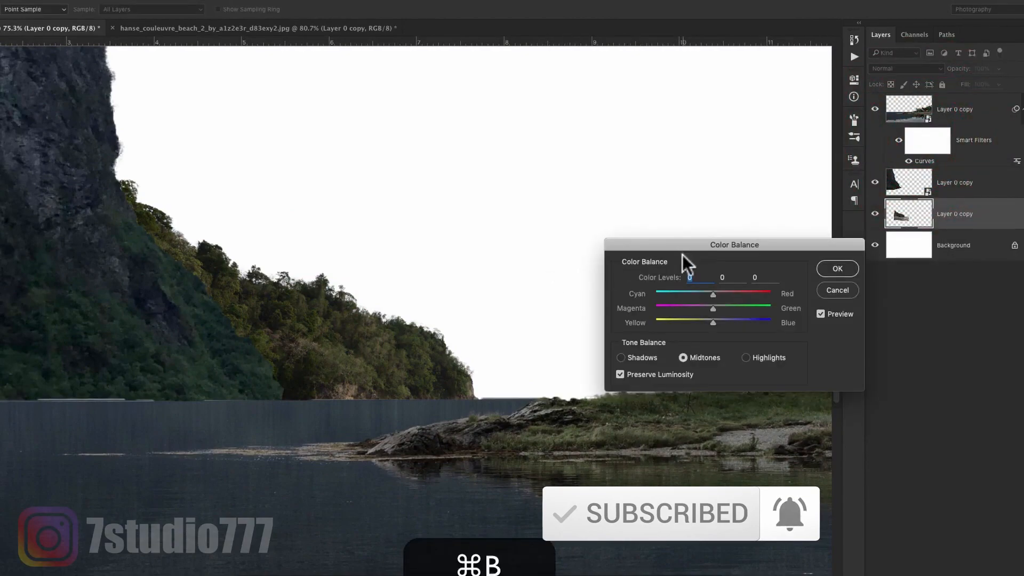
drag(688, 248, 517, 219)
drag(530, 264, 551, 290)
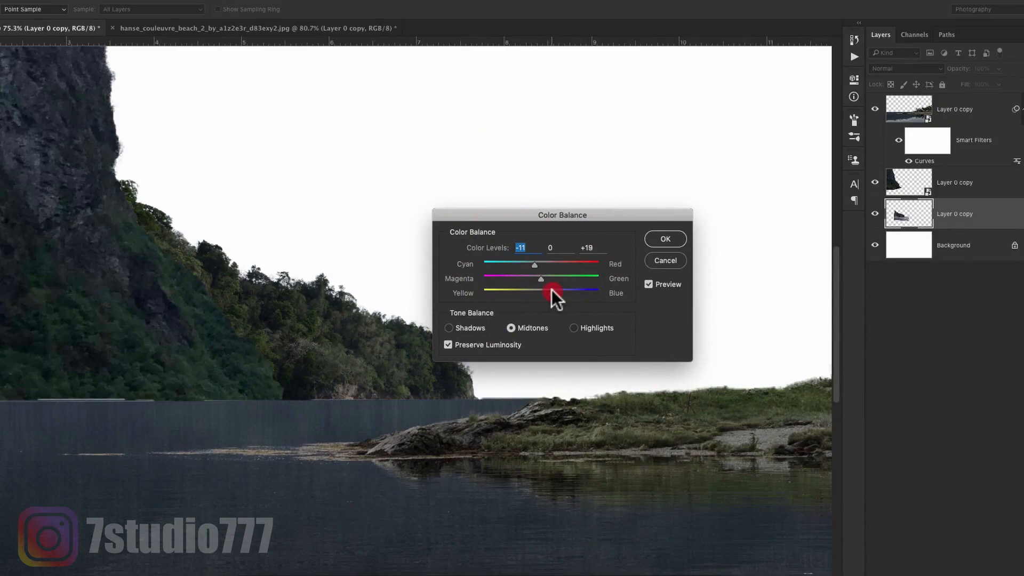
click(665, 238)
- Darken the distant headland layer with Curves by lowering its white point and pulling down the darker tones
key(super+m)
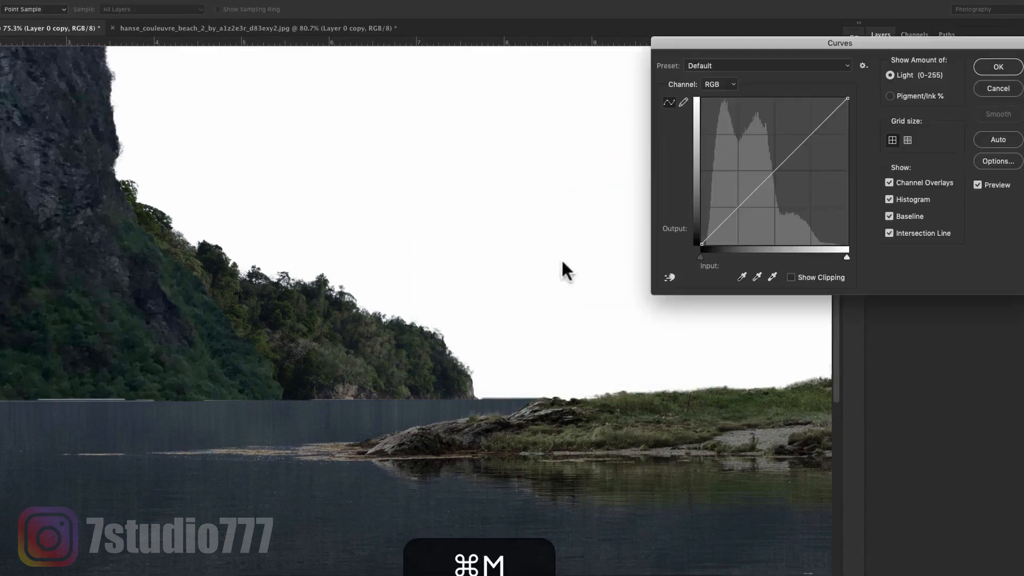
drag(848, 100, 849, 110)
click(735, 217)
key(Return)
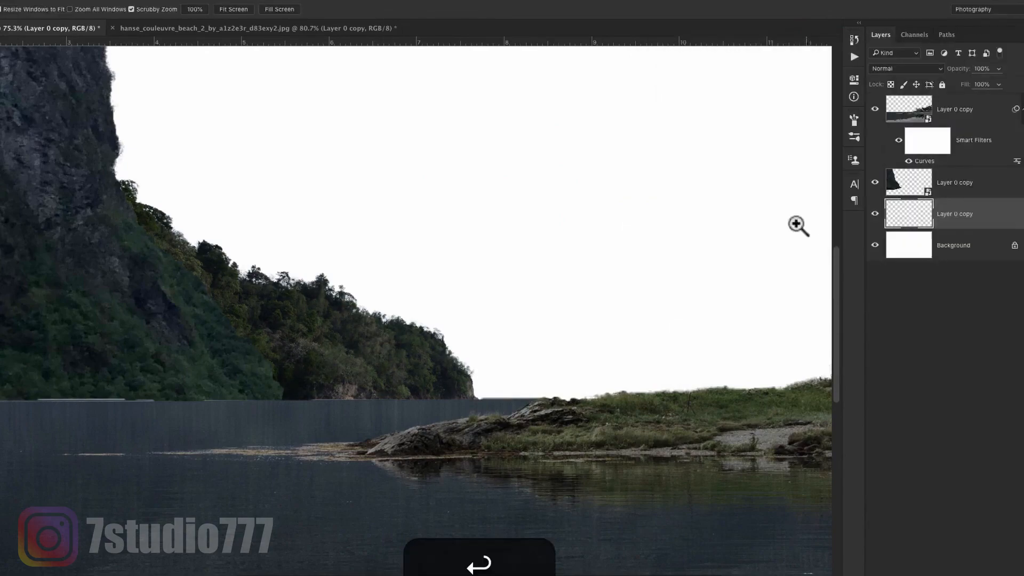
- Add a mask to the cliff layer and choose an irregular textured brush tip at a reduced size for painting it
click(1006, 193)
key(b)
right_click(331, 316)
drag(609, 426, 613, 486)
click(367, 488)
click(488, 29)
key([)
key([)
key([)
key([)
- Paint black on the cliff mask at its lower edge to blend it into the headland, raising brush opacity from 20% to 60%
click(276, 383)
key([)
key([)
key([)
key(x)
key([)
key([)
click(290, 383)
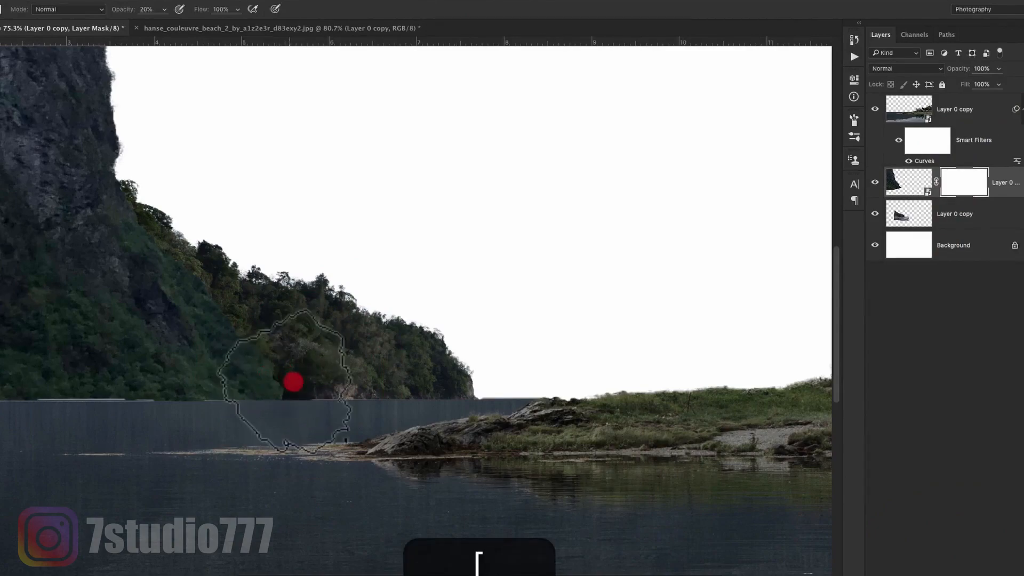
click(288, 380)
click(289, 374)
key(6)
click(270, 370)
key([)
click(276, 364)
- Soften the rest of the cliff's sloping edge on its mask with smaller brush dabs where it meets the headland trees
key([)
key([)
click(238, 335)
drag(161, 261, 174, 277)
key([)
key([)
click(196, 273)
click(188, 275)
click(232, 359)
click(307, 376)
key(v)
key(z)
drag(526, 327, 507, 315)
- Lasso the lower rock face and its waterline in the fjord photo, copy the area and close that document
key(v)
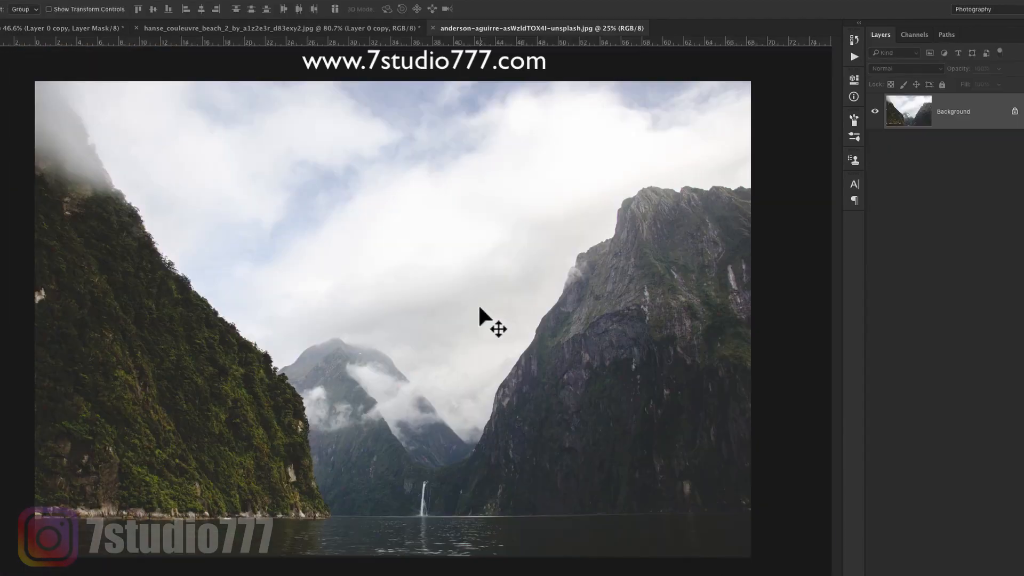
key(l)
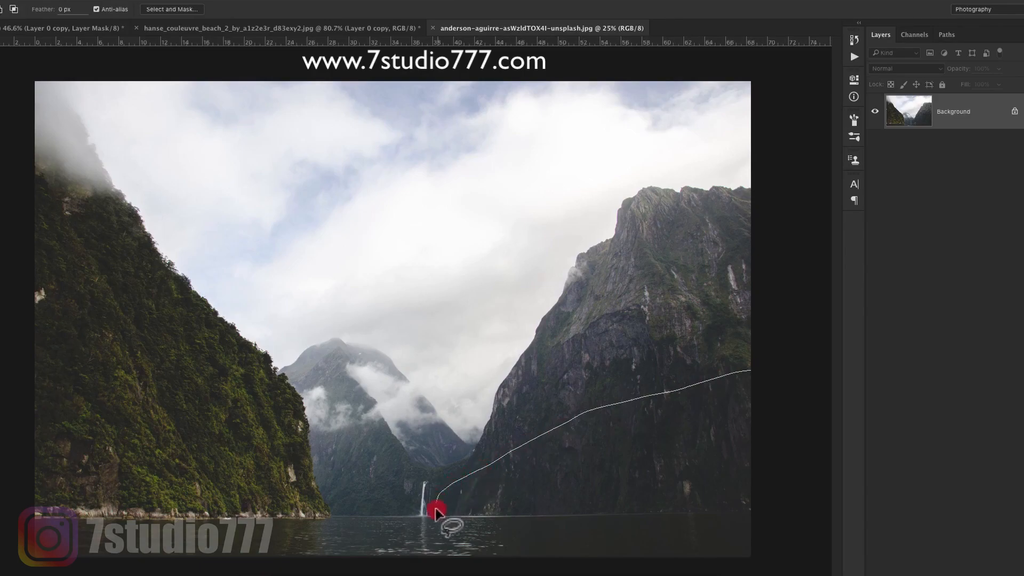
key(super+c)
key(super+w)
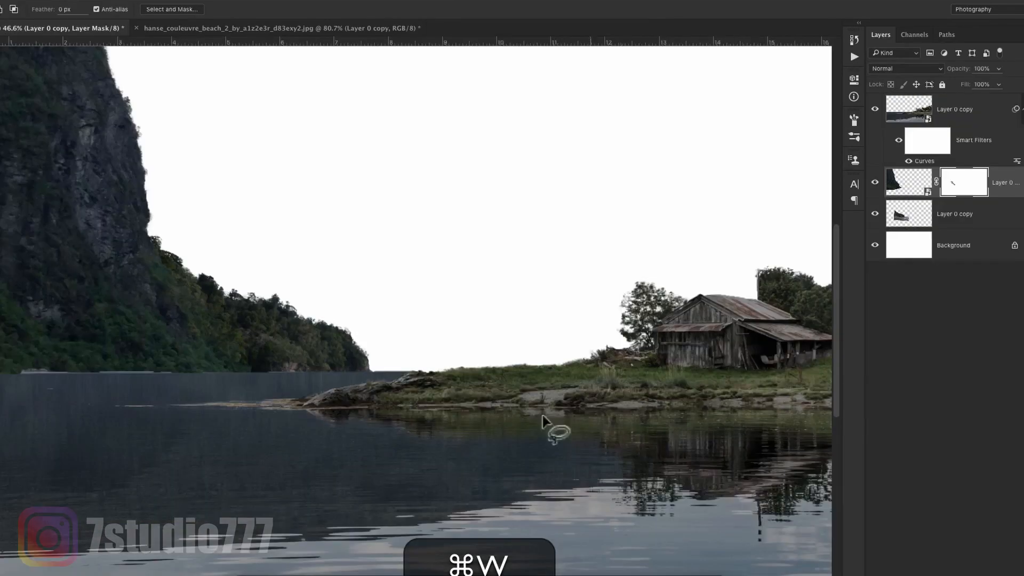
- Paste the copied rock shoreline above the barn layer, flip it horizontally and move it over the cliff's waterline
key(v)
click(1022, 110)
key(super+v)
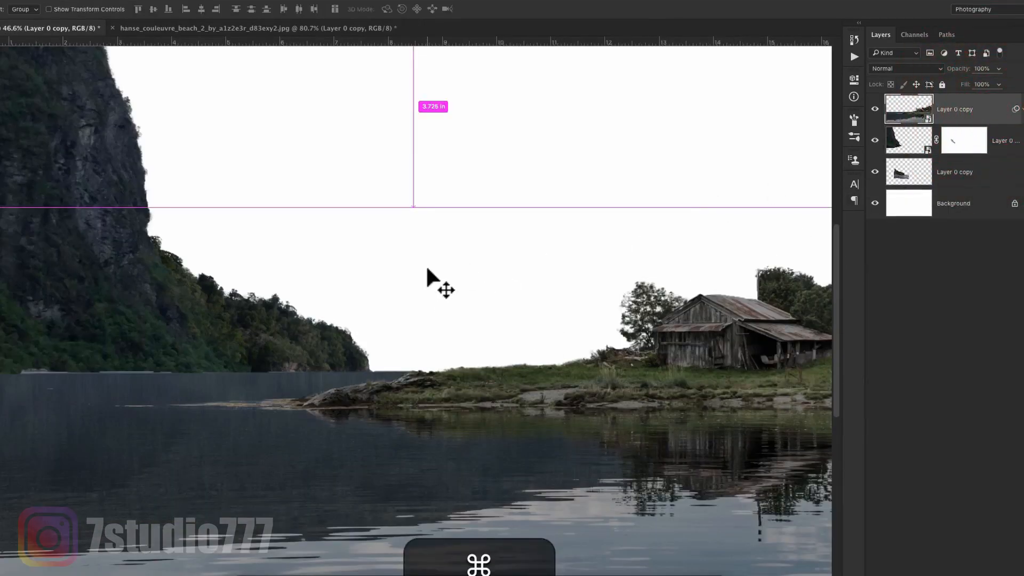
key(super+t)
right_click(428, 300)
click(501, 447)
key(Return)
drag(540, 349, 393, 351)
drag(297, 357, 514, 359)
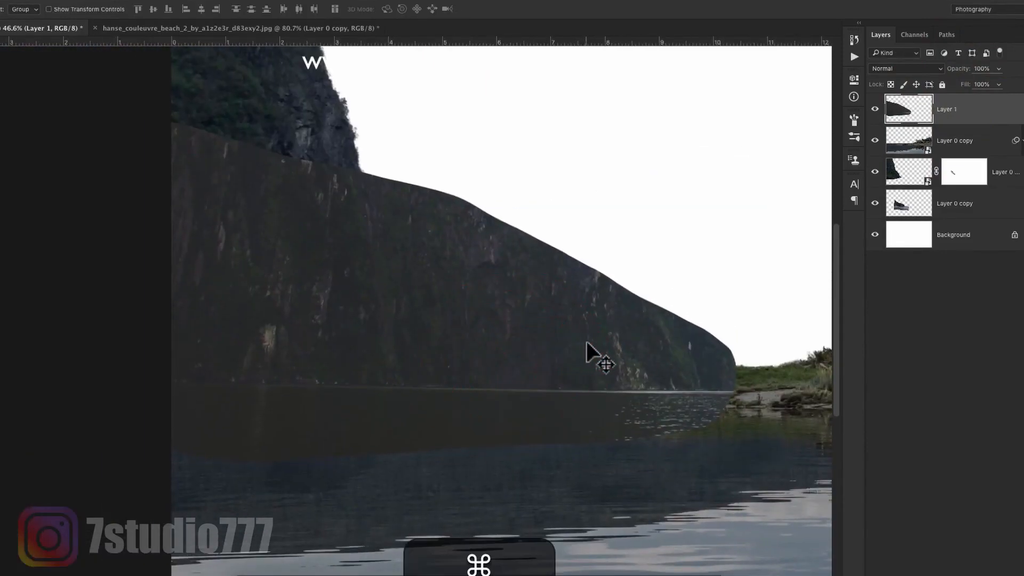
- At 60% layer opacity, narrow and skew the pasted shoreline to match the headland's width and waterline, then restore full opacity
key(super+6)
key(super+t)
drag(736, 292, 583, 270)
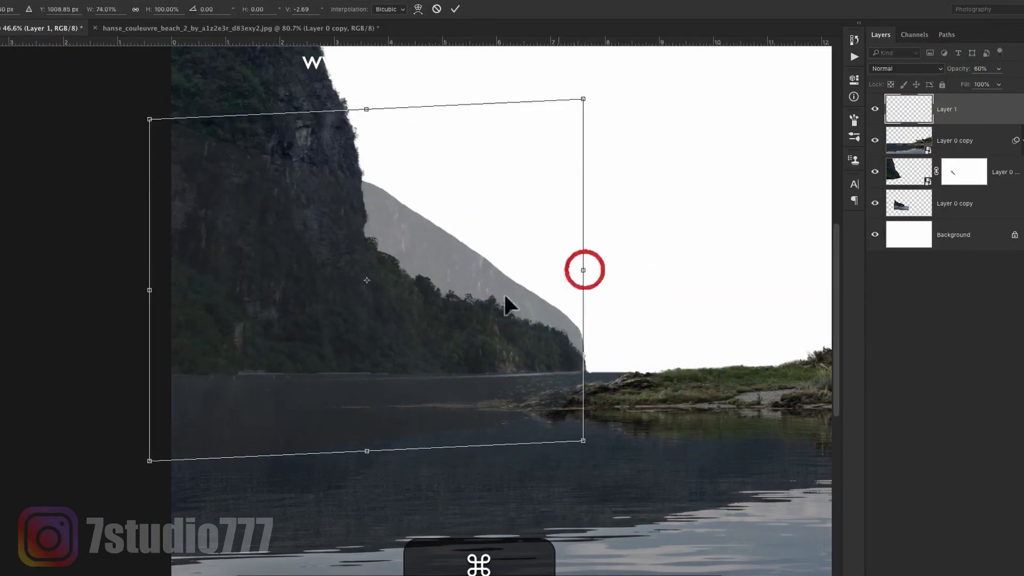
drag(149, 289, 159, 284)
drag(583, 270, 583, 275)
key(super+Return)
key(0)
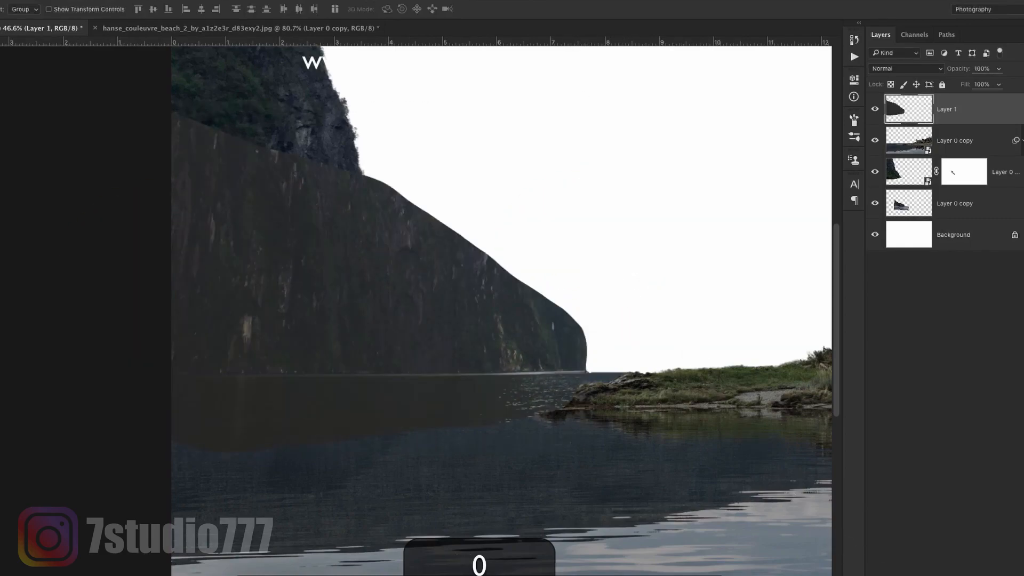
- Mask the pasted shoreline layer, start hiding its outer tip over the headland and switch to a soft round brush
click(952, 575)
key(b)
mouse_move(616, 334)
mouse_down()
mouse_move(495, 310)
mouse_move(559, 308)
mouse_up()
key(0)
mouse_move(588, 354)
mouse_down()
mouse_move(552, 338)
mouse_move(629, 320)
mouse_up()
key(bracketright)
key(0)
right_click(671, 323)
click(784, 379)
click(713, 10)
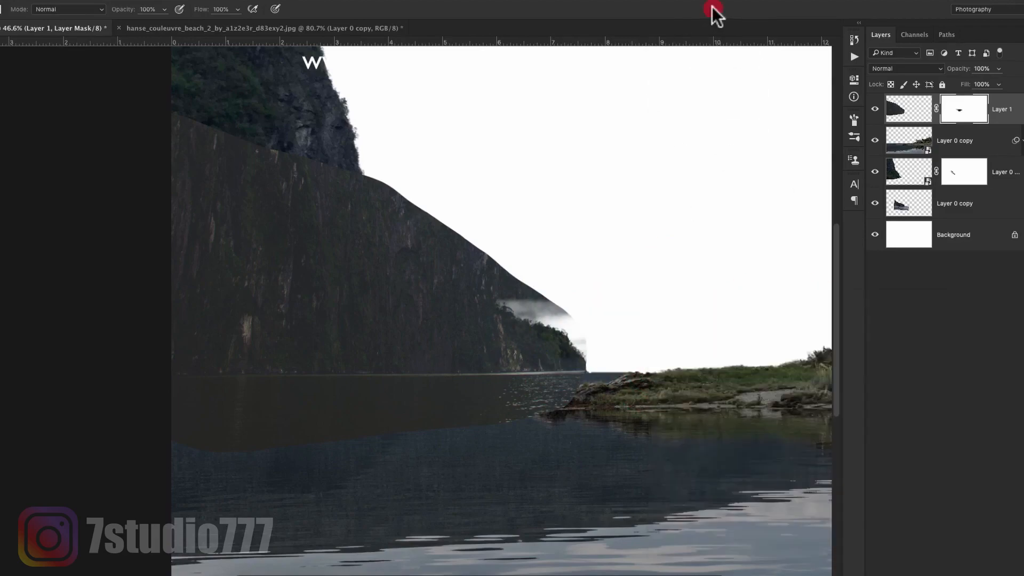
- Paint the mask with an enlarged brush to hide the pasted rock's upper slope over the sky, headland and cliff
key(bracketleft)
key(bracketright)
key(bracketright)
key(bracketright)
key(bracketright)
key(bracketright)
key(bracketright)
drag(583, 320, 441, 225)
drag(507, 268, 162, 133)
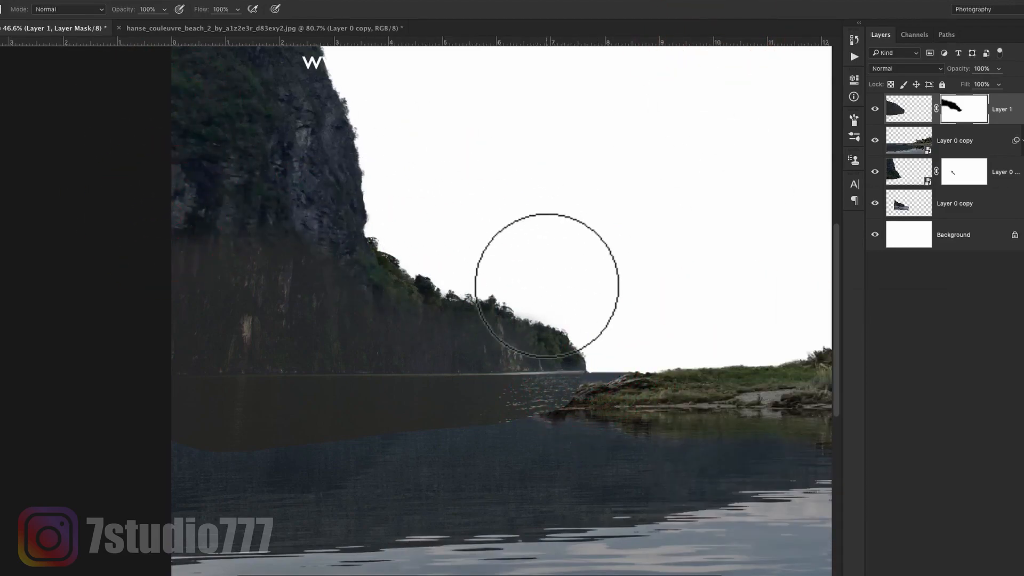
- Paint out the remaining pasted rock face above the shoreline on the mask at 80% brush opacity
key(8)
key(bracketright)
key(bracketright)
key(bracketright)
key(bracketleft)
key(bracketleft)
key(bracketleft)
key(bracketleft)
key(bracketleft)
drag(468, 339, 160, 341)
key(bracketright)
key(bracketright)
key(bracketright)
key(bracketright)
key(bracketright)
key(bracketright)
key(bracketright)
key(bracketright)
drag(289, 257, 295, 263)
key(bracketleft)
key(bracketleft)
key(bracketleft)
key(bracketleft)
key(bracketleft)
key(bracketleft)
key(bracketleft)
key(bracketleft)
key(bracketleft)
drag(143, 358, 391, 329)
- Mask out the pasted water below the shoreline with broad strokes so it blends into the lake
key(bracketright)
key(bracketright)
key(bracketright)
key(bracketright)
mouse_move(643, 389)
mouse_down()
mouse_move(608, 411)
mouse_move(438, 427)
mouse_move(240, 424)
mouse_up()
key(bracketright)
key(bracketleft)
key(bracketleft)
drag(343, 420, 311, 418)
- Place the dark mountain image just above the background, scale it to 35.58% and align it with the canvas's right edge
key(z)
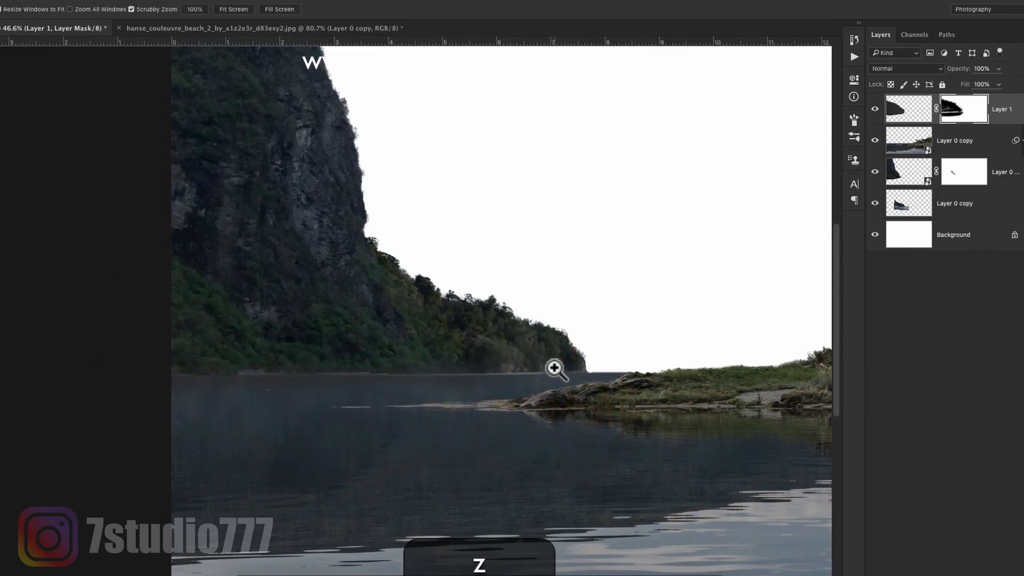
drag(553, 365, 505, 359)
key(v)
key(z)
drag(481, 318, 508, 311)
key(v)
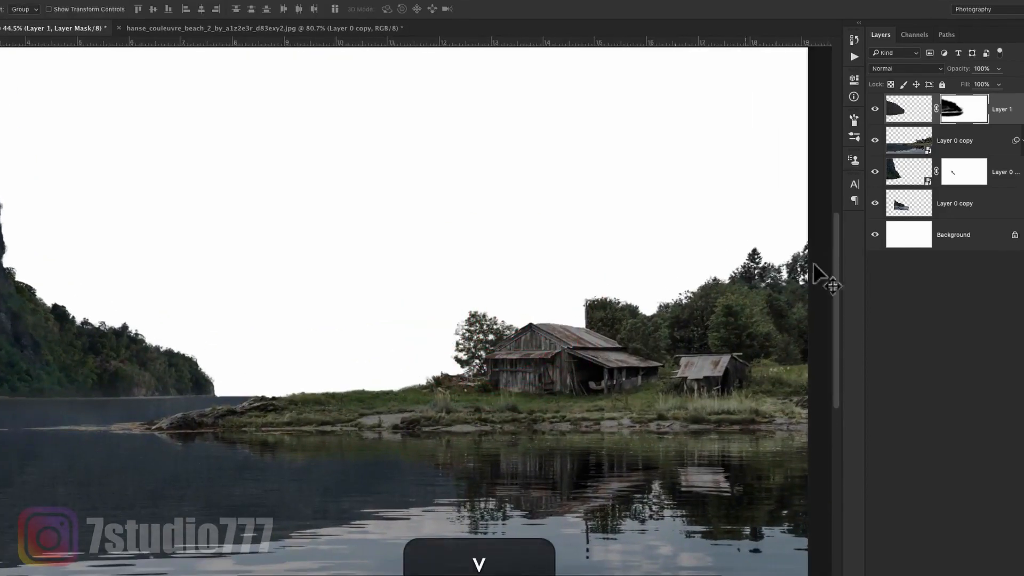
click(940, 246)
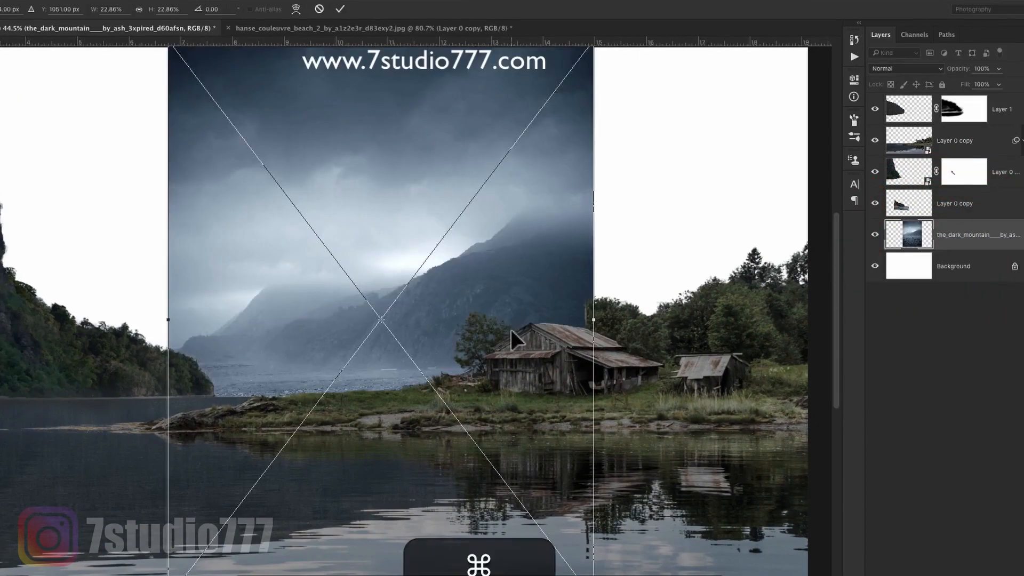
key(super+minus)
key(super+minus)
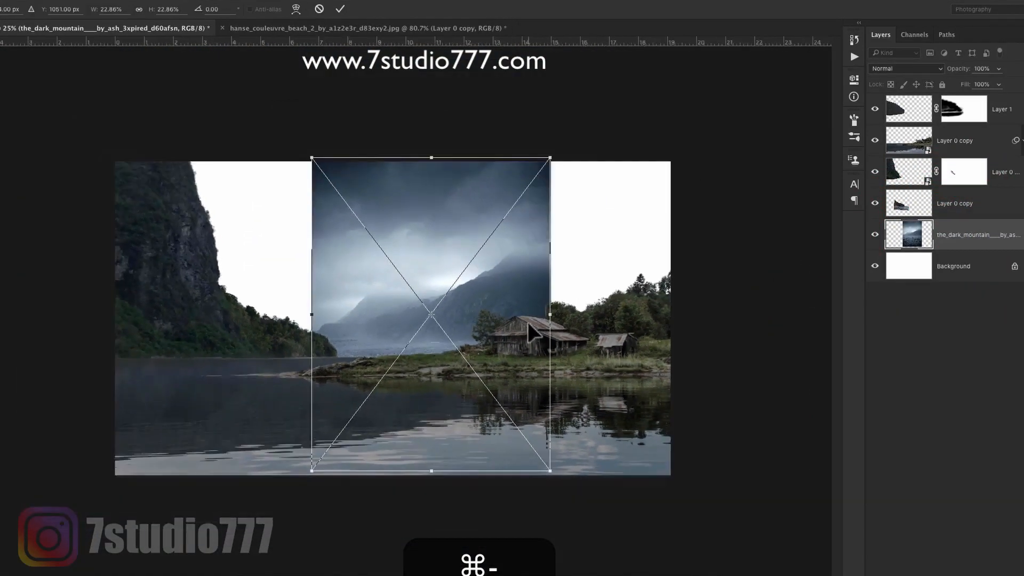
drag(551, 157, 640, 88)
drag(601, 373, 656, 369)
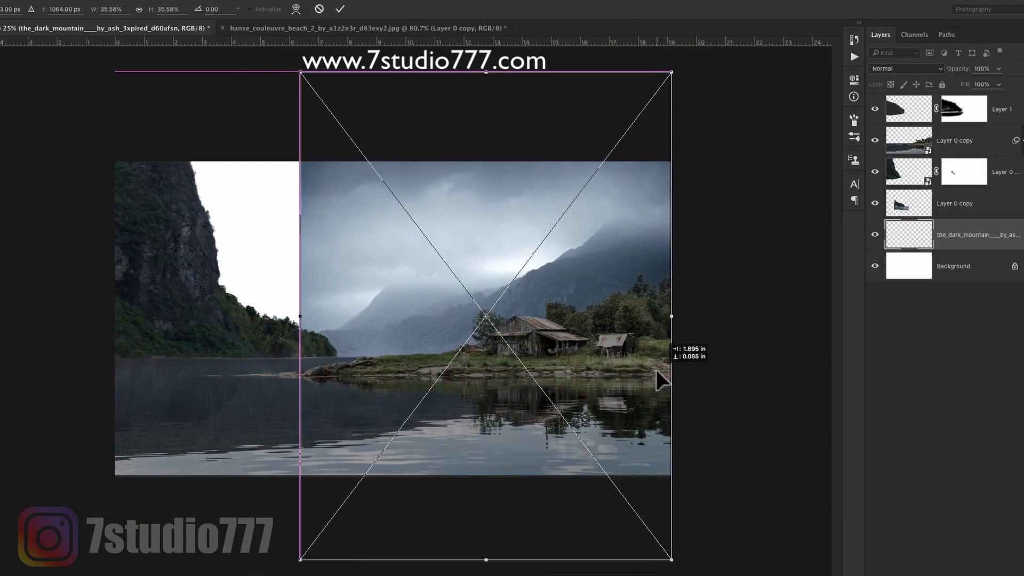
double_click(657, 368)
- Sample the pale blue-grey of the mountain image's sky and fill the background layer with it
key(i)
click(367, 247)
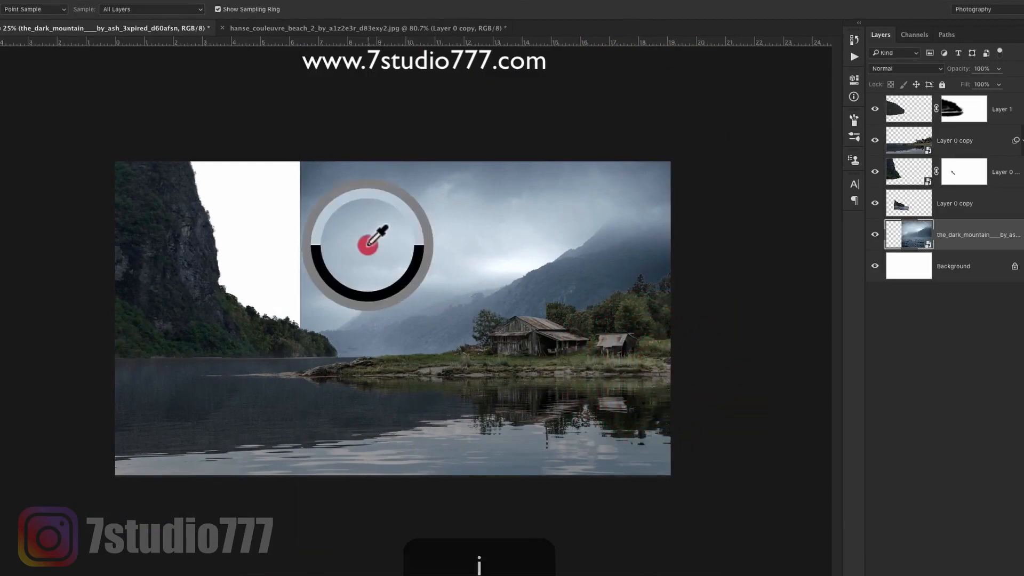
click(902, 280)
key(alt+BackSpace)
key(v)
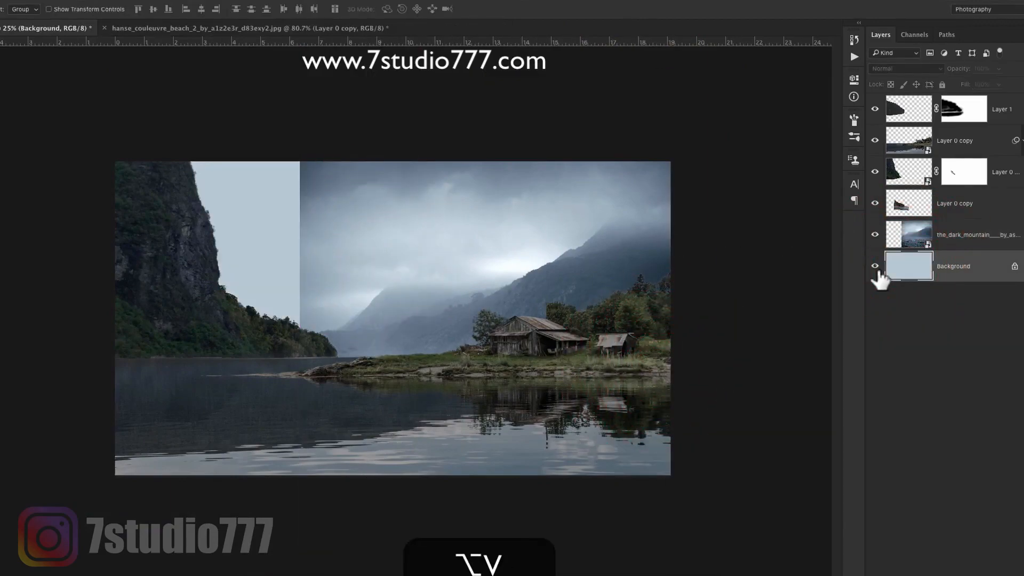
- Mask the dark mountain layer and fade its left edge and upper sky with a large soft brush at 80% and 50% opacity
click(965, 250)
key(b)
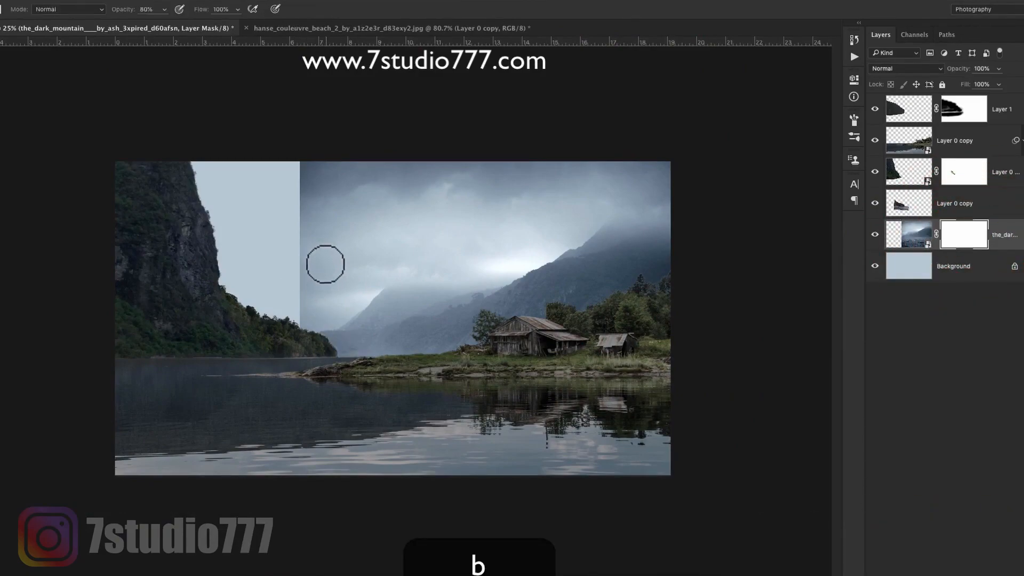
key(])
key(])
key(])
key(])
key(])
key(])
key(])
key(])
mouse_move(426, 156)
mouse_down()
mouse_move(278, 224)
mouse_move(287, 297)
mouse_move(257, 306)
mouse_up()
key([)
key(5)
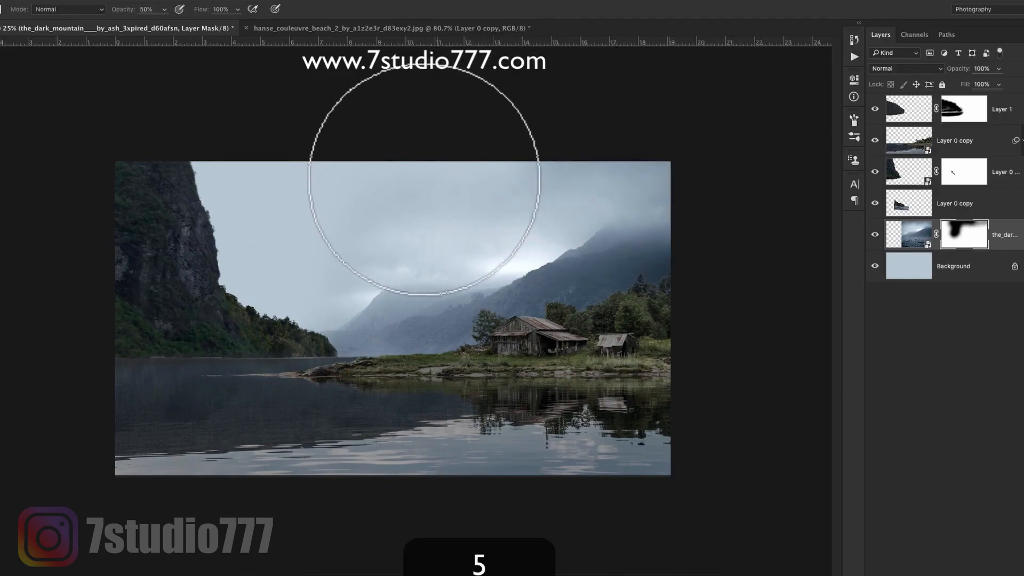
drag(300, 273, 298, 293)
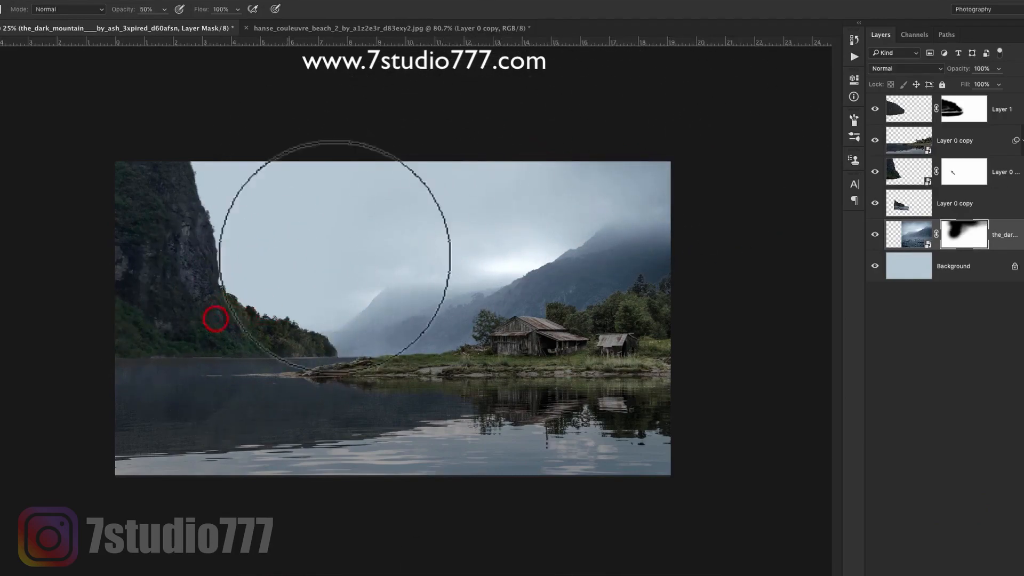
key(v)
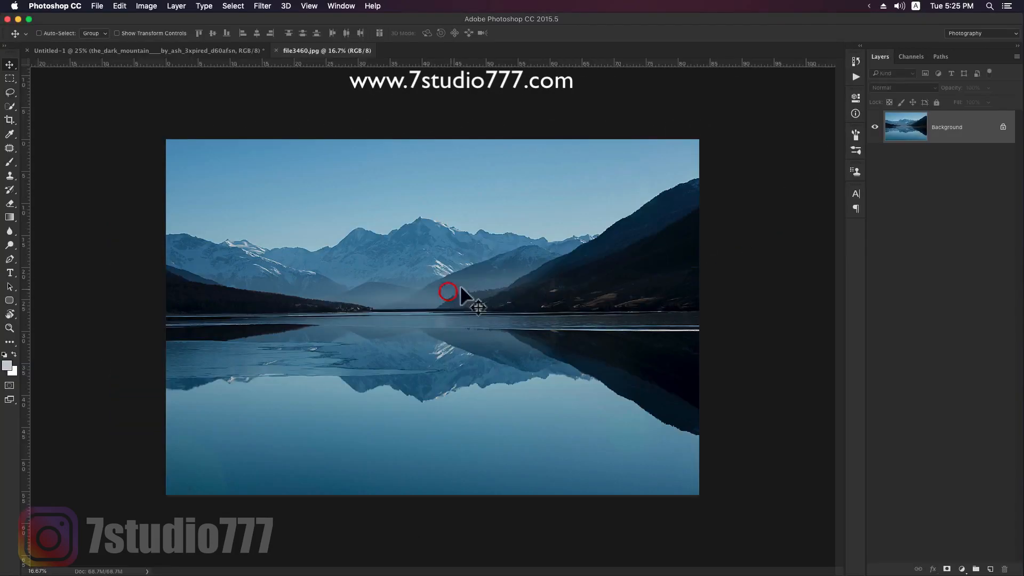
- Select the sky in file3460.jpg and subtract the snowy summit and ridge areas from the selection with the Lasso tool
key(w)
key(z)
drag(507, 217, 523, 227)
key(l)
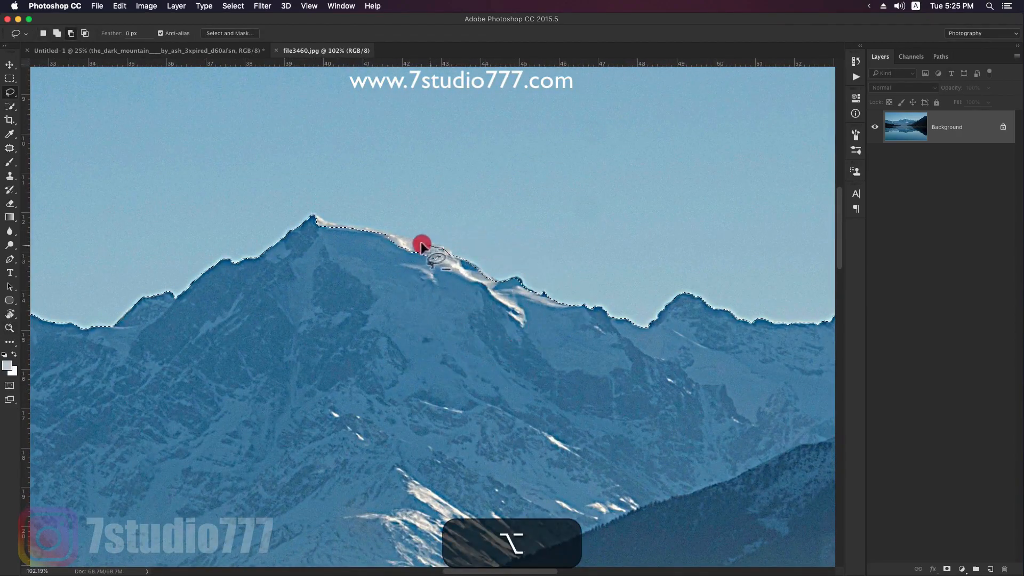
mouse_move(421, 242)
mouse_down()
mouse_move(350, 229)
mouse_move(328, 242)
mouse_up()
drag(552, 268, 350, 227)
drag(605, 254, 453, 227)
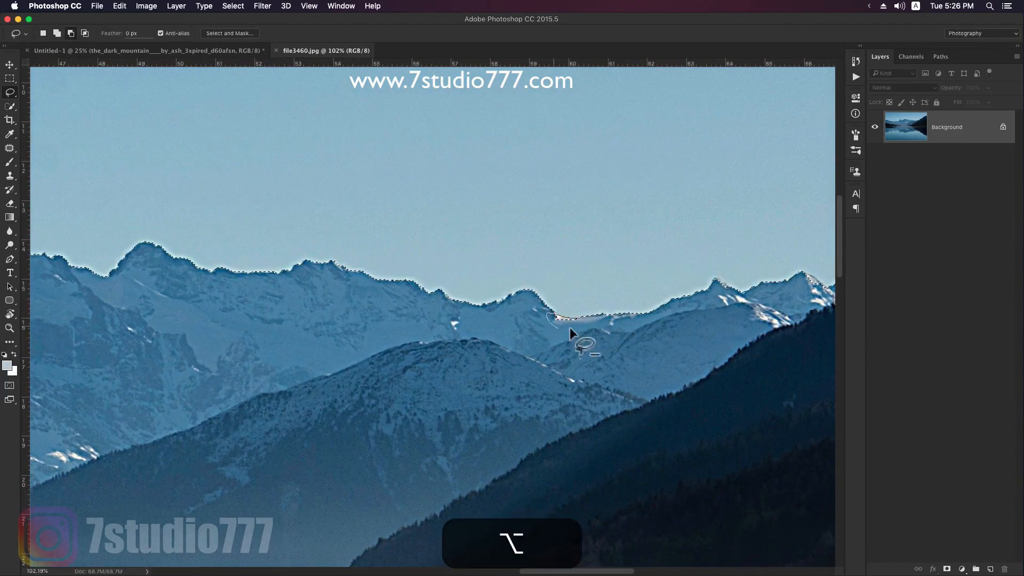
- Subtract the snow-covered peak on the far left of the range from the sky selection with the Lasso tool
key(z)
drag(643, 301, 597, 299)
drag(91, 329, 626, 286)
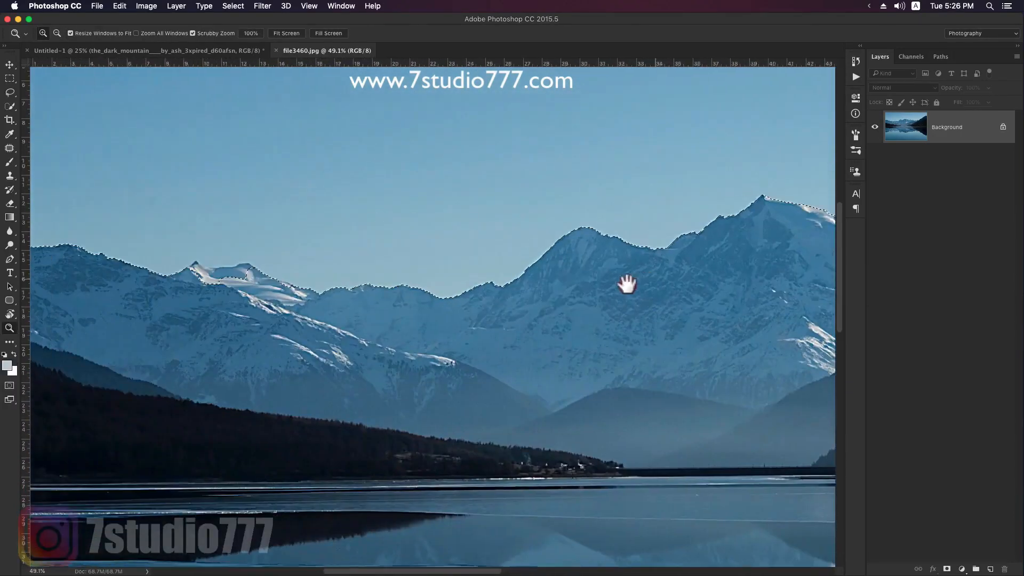
drag(315, 284, 558, 292)
drag(472, 268, 535, 265)
key(l)
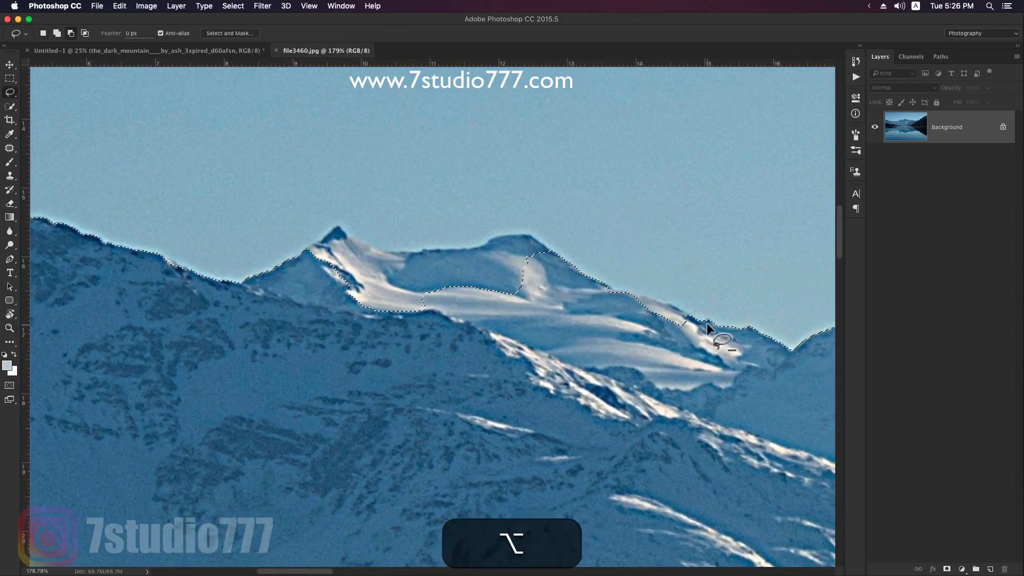
mouse_move(672, 305)
mouse_down()
mouse_move(639, 315)
mouse_move(672, 334)
mouse_up()
drag(537, 254, 551, 255)
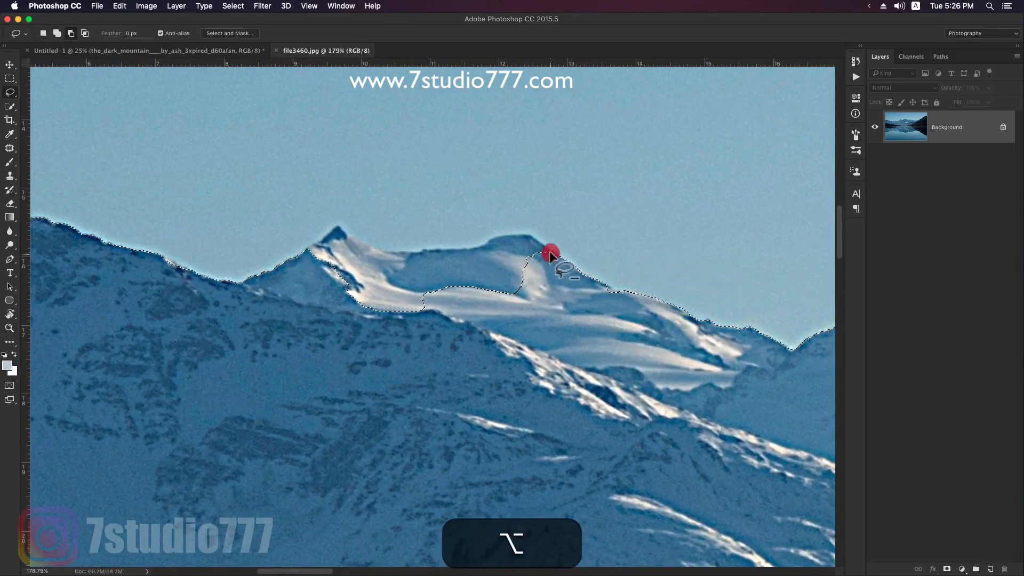
drag(495, 293, 530, 301)
drag(450, 249, 393, 253)
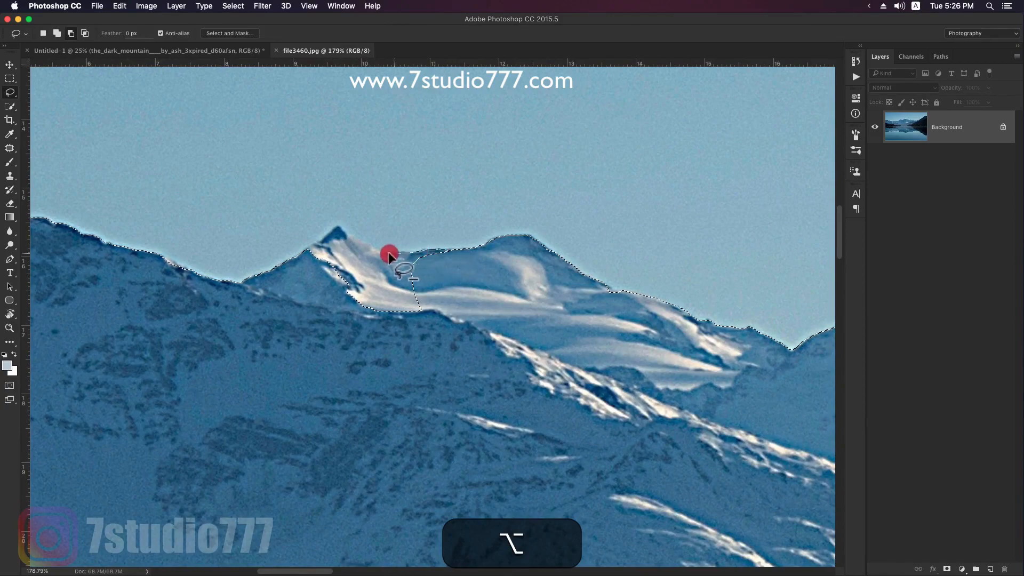
- Invert the sky selection, copy the mountains and lake to a new layer and convert it to a smart object
key(z)
drag(544, 305, 459, 292)
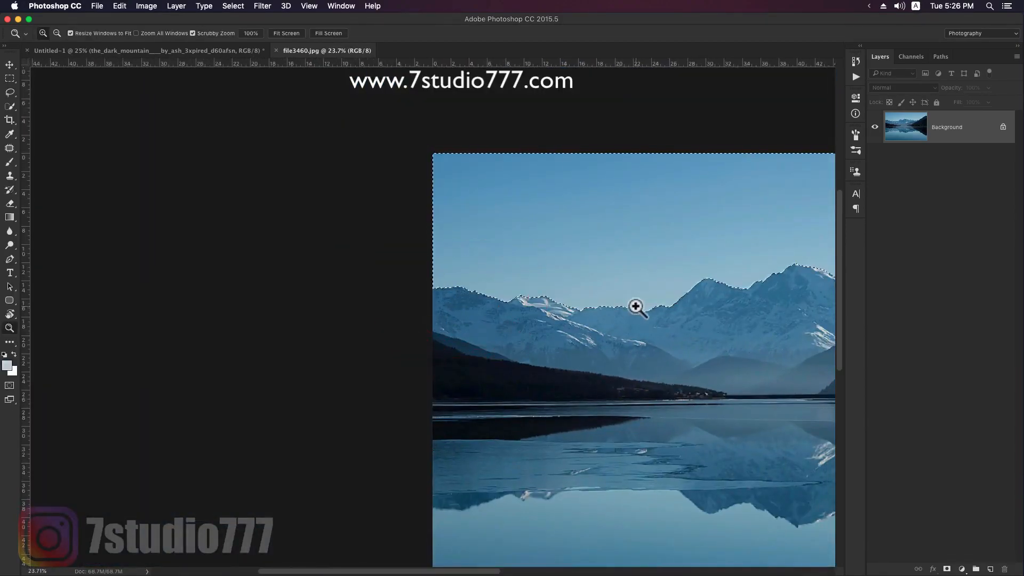
drag(637, 305, 628, 244)
key(shift+super+i)
key(super+j)
right_click(954, 128)
click(880, 226)
- Bring the snowy mountains into the lake composite, scale them to about 21.5% and place them behind the barn
drag(581, 244, 657, 307)
key(super+t)
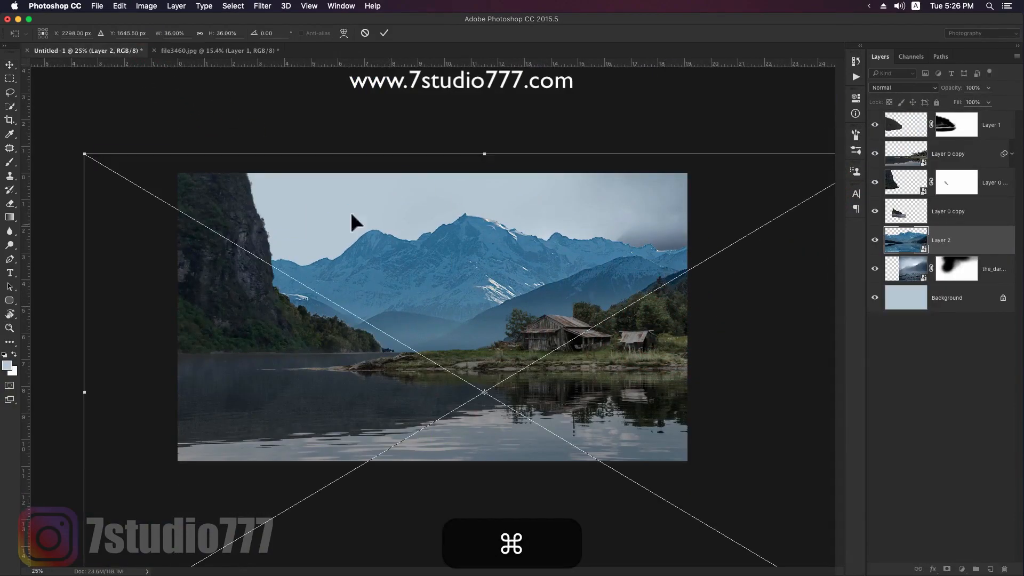
drag(84, 155, 247, 230)
drag(715, 407, 647, 414)
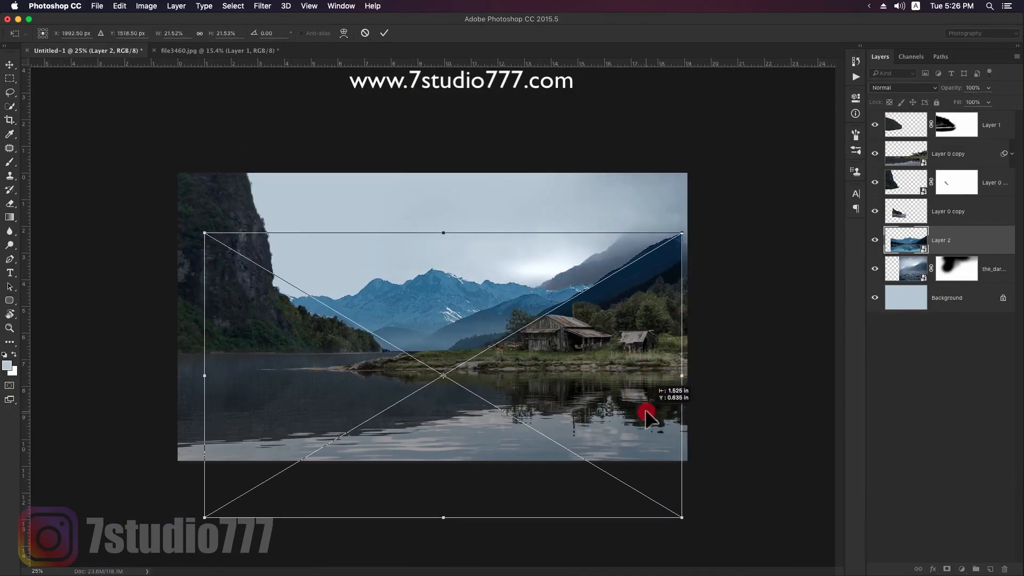
key(Return)
- Desaturate the snowy mountain layer with Hue/Saturation at Saturation -58
key(super+u)
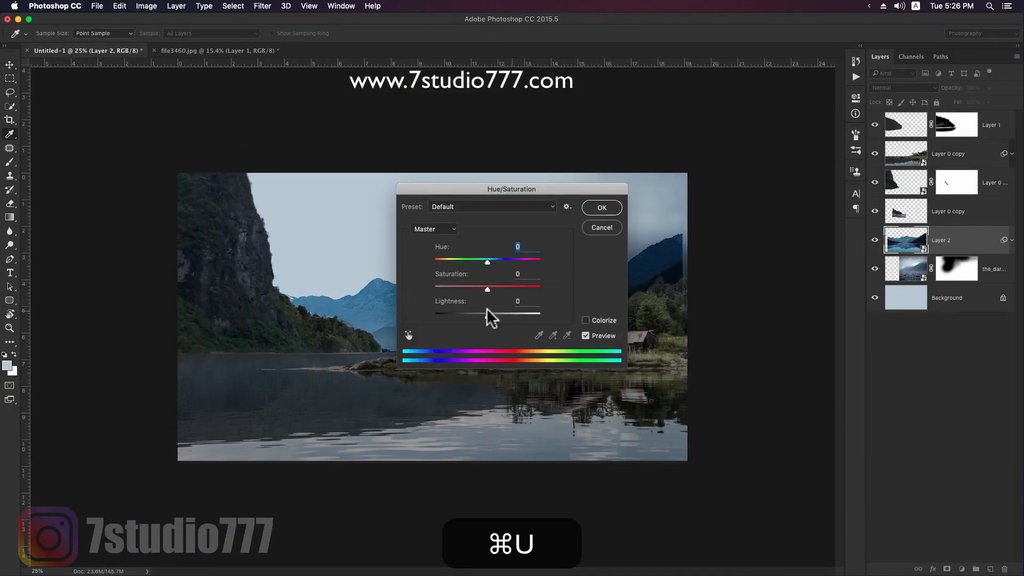
drag(521, 190, 818, 260)
drag(776, 355, 749, 365)
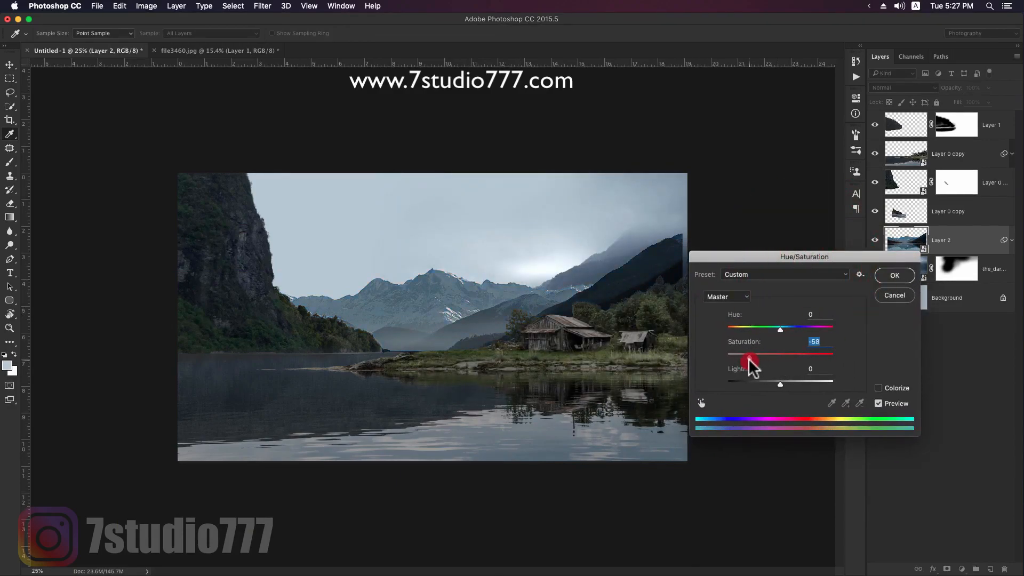
click(894, 276)
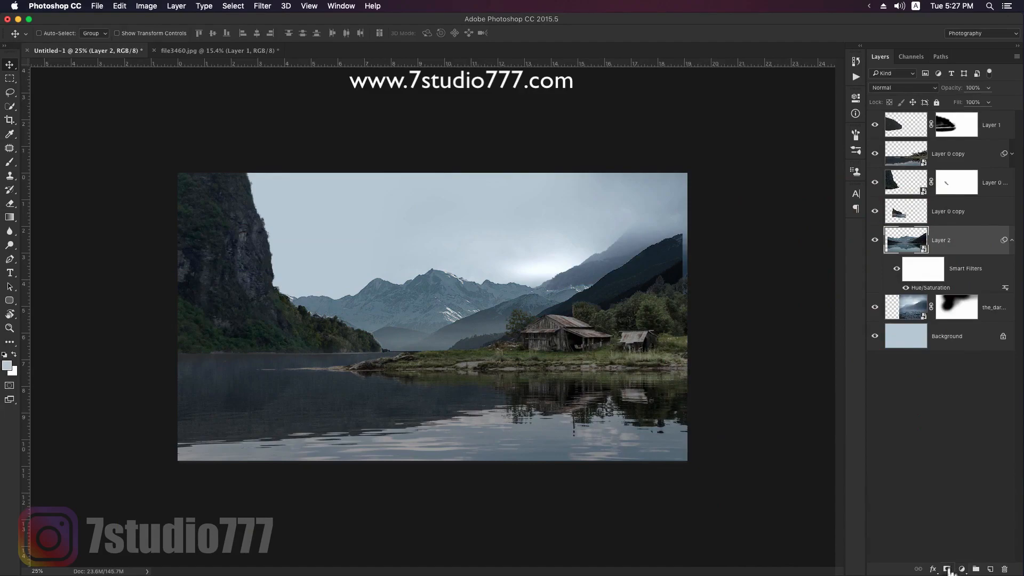
- Add a mask to the snowy mountain layer and hide its dark slope above the barn with a textured brush at 100% opacity
key(b)
right_click(650, 325)
click(679, 388)
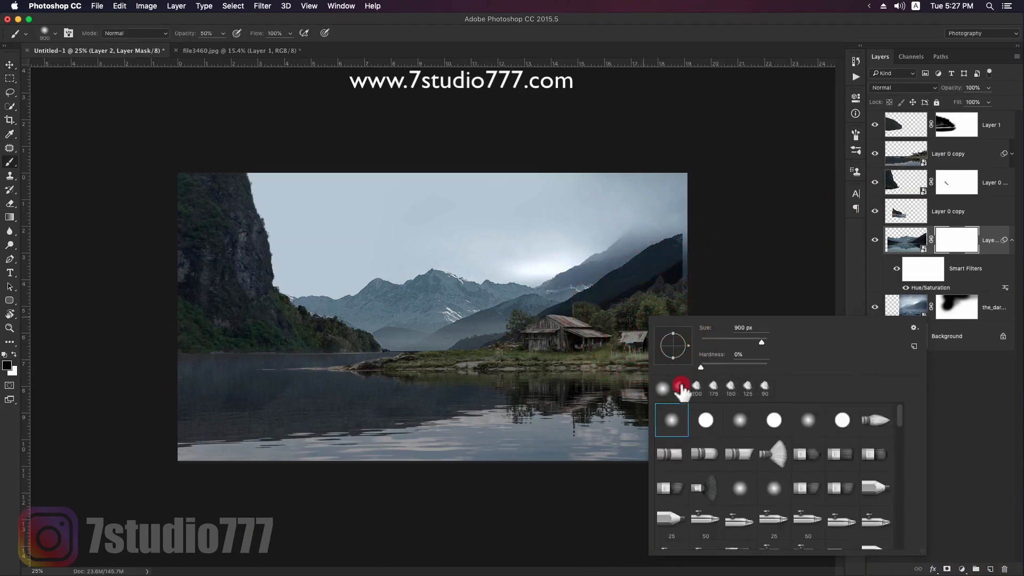
click(635, 42)
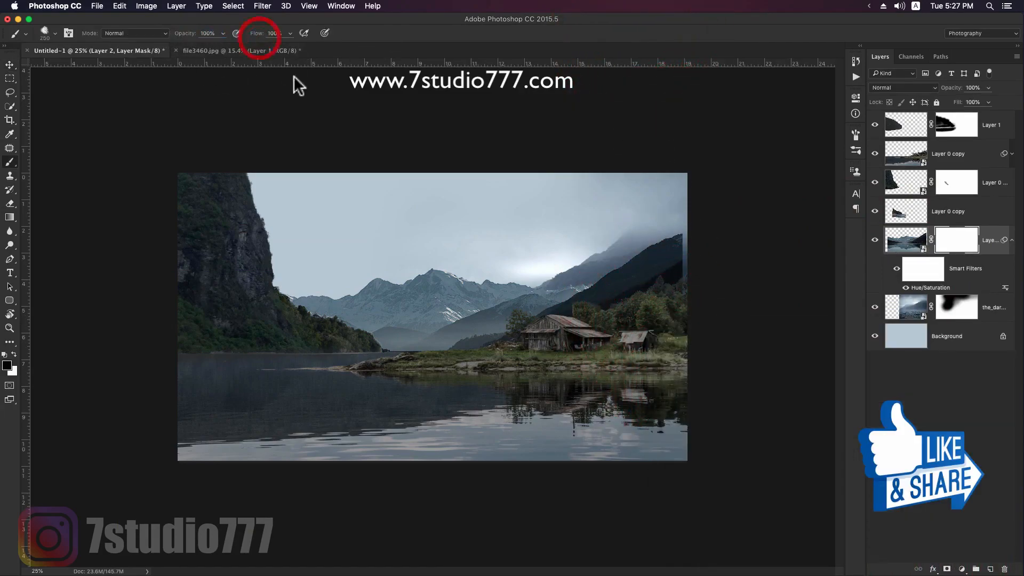
key(bracketright)
key(bracketright)
key(bracketright)
key(bracketright)
click(663, 270)
key(0)
key(bracketright)
key(bracketright)
key(bracketright)
click(651, 287)
click(633, 276)
click(643, 278)
drag(625, 287, 433, 371)
- Fade the lower part of the snowy mountains above the headland and shoreline on the mask, using a smaller brush
key(bracketright)
key(bracketright)
key(bracketright)
key(bracketleft)
key(bracketleft)
key(bracketleft)
key(bracketleft)
drag(529, 331, 516, 337)
key(bracketleft)
mouse_move(444, 345)
mouse_down()
mouse_move(464, 325)
mouse_move(343, 356)
mouse_up()
- Restore parts of the valley and slope by painting white on the mask, and hide the patch beside the barn in black
key(bracketright)
key(bracketright)
key(x)
drag(491, 318, 400, 338)
drag(528, 320, 603, 293)
key(x)
mouse_move(555, 318)
mouse_down()
mouse_move(579, 333)
mouse_move(560, 343)
mouse_up()
- Create a new empty layer above the snowy mountains and clip it to them
key(z)
drag(491, 270, 547, 270)
click(905, 244)
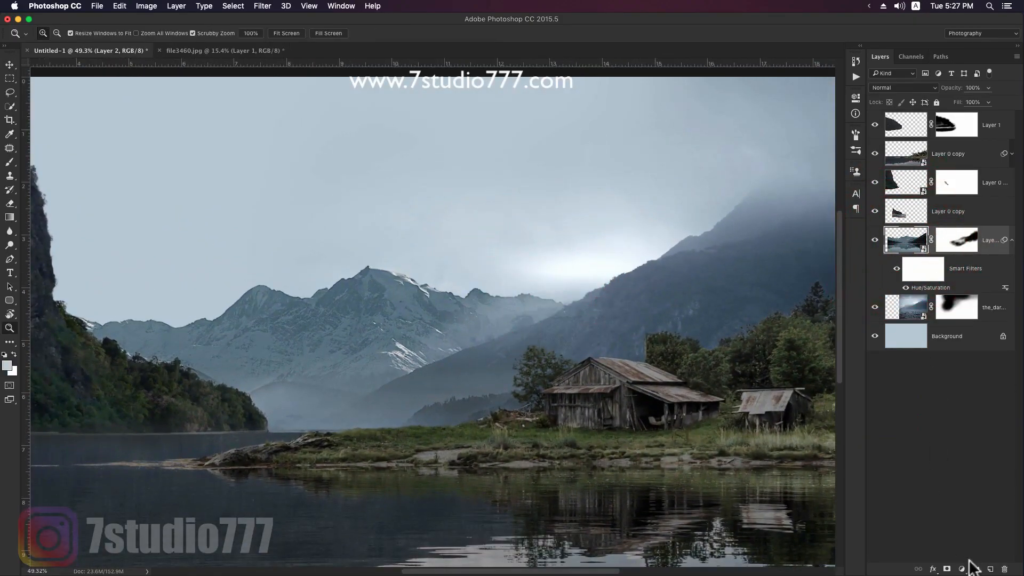
click(990, 569)
alt+click(952, 254)
- Paint pale mist over the summit and right shoulder of the snowy mountains on the clipped layer with a smaller textured brush
key(b)
alt+click(485, 263)
key(bracketleft)
key(bracketleft)
key(bracketleft)
key(bracketleft)
key(bracketleft)
click(397, 272)
click(502, 270)
drag(569, 278, 521, 288)
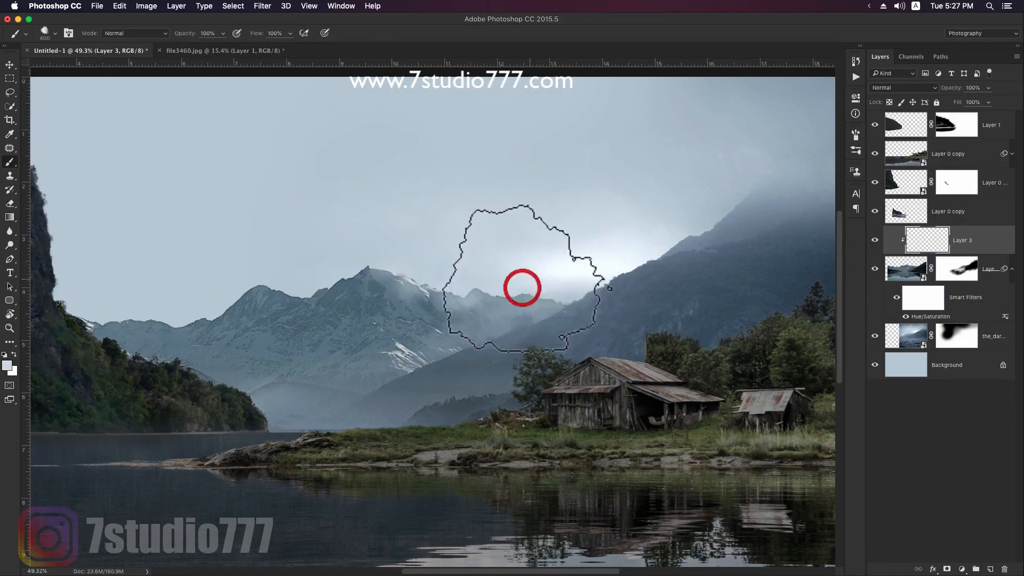
- Paint mist over the low ridge beside the left cliff with a larger brush at 50% opacity
key(space)
drag(381, 283, 496, 265)
key(5)
key(bracketright)
key(bracketright)
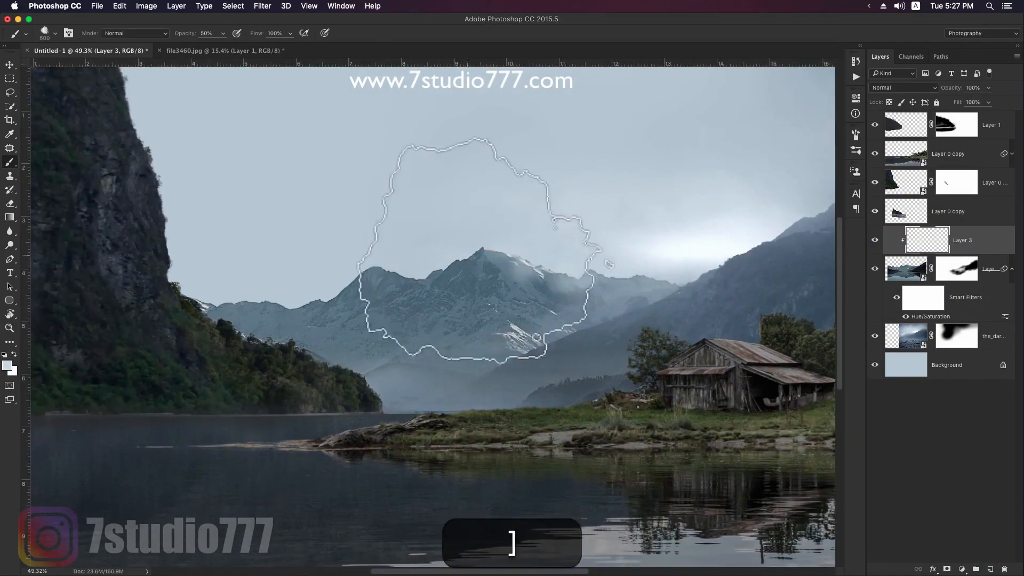
key(bracketright)
key(bracketright)
mouse_move(312, 326)
mouse_down()
mouse_move(330, 349)
mouse_move(307, 311)
mouse_up()
key(bracketright)
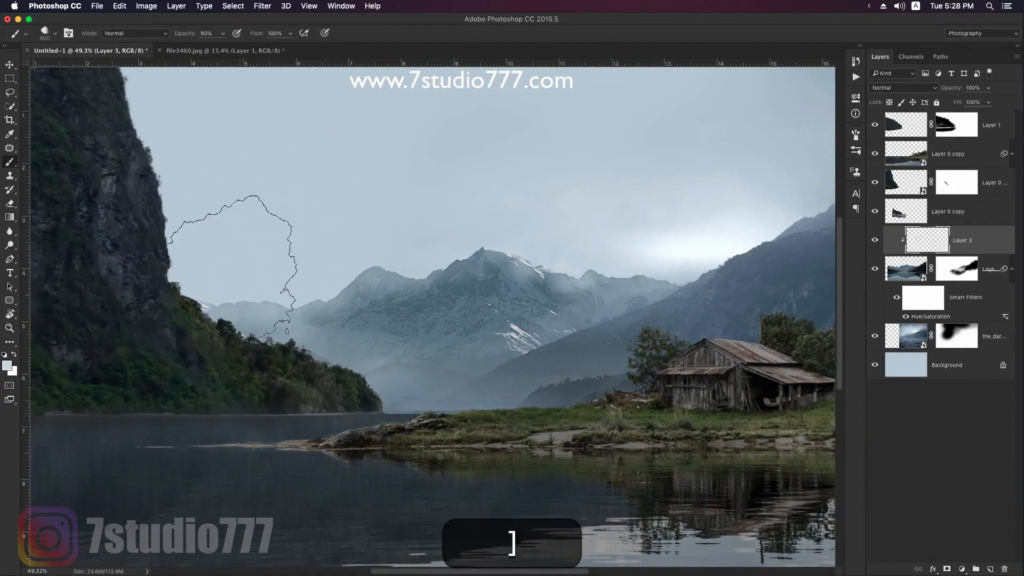
- Add more mist along the snowy ridgeline and down into the valley by the wooded shore
key(bracketleft)
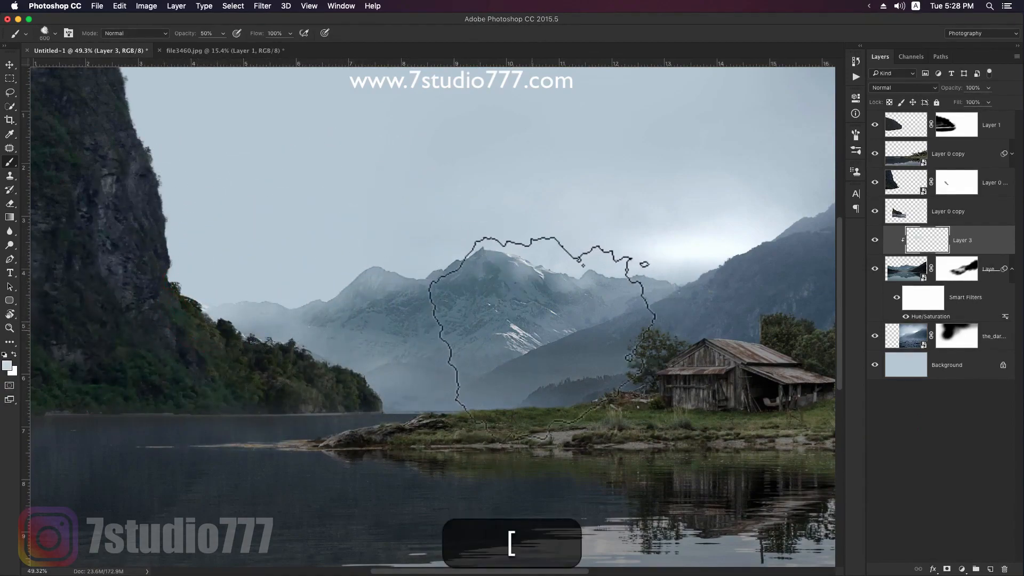
key(bracketleft)
key(bracketright)
drag(379, 265, 423, 240)
click(288, 355)
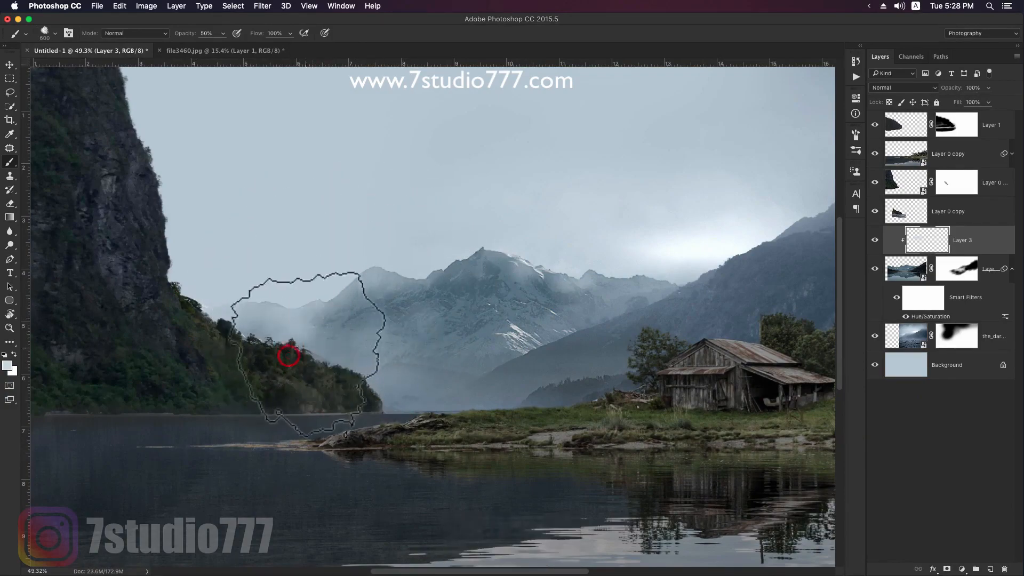
click(212, 353)
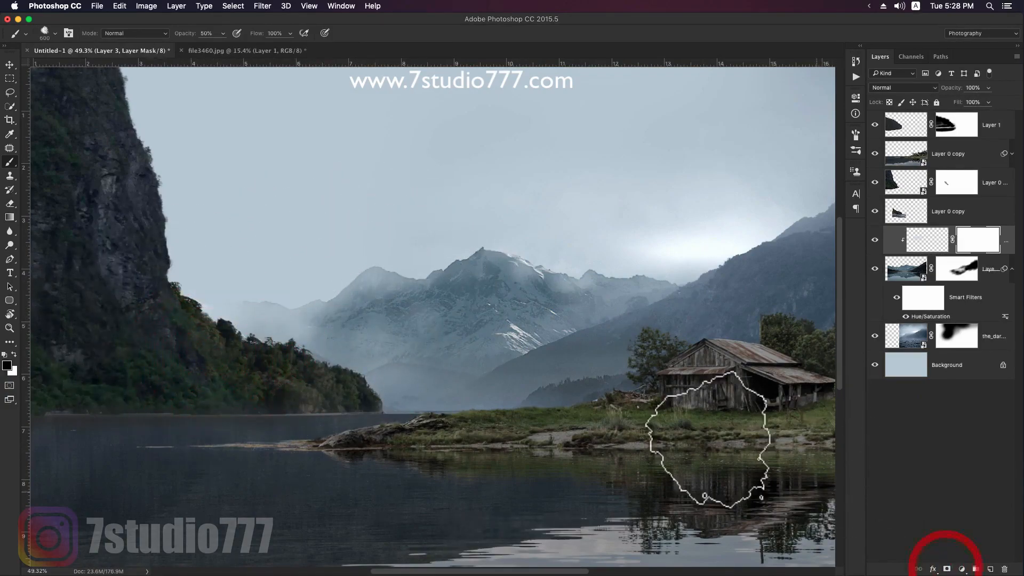
- Mask the clipped mist layer and thin out the mist over the snowy mountains with black at 50% opacity
click(352, 309)
click(245, 348)
click(350, 333)
click(553, 288)
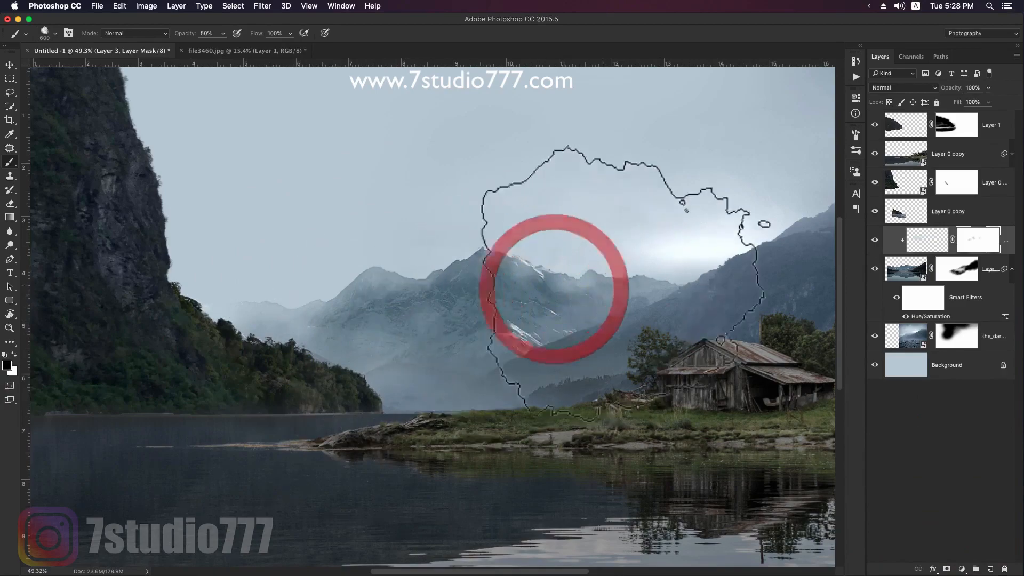
- Paint extra mist on the clipped layer where the snowy ridge meets the dark slope and across the valley
click(912, 248)
alt+click(656, 281)
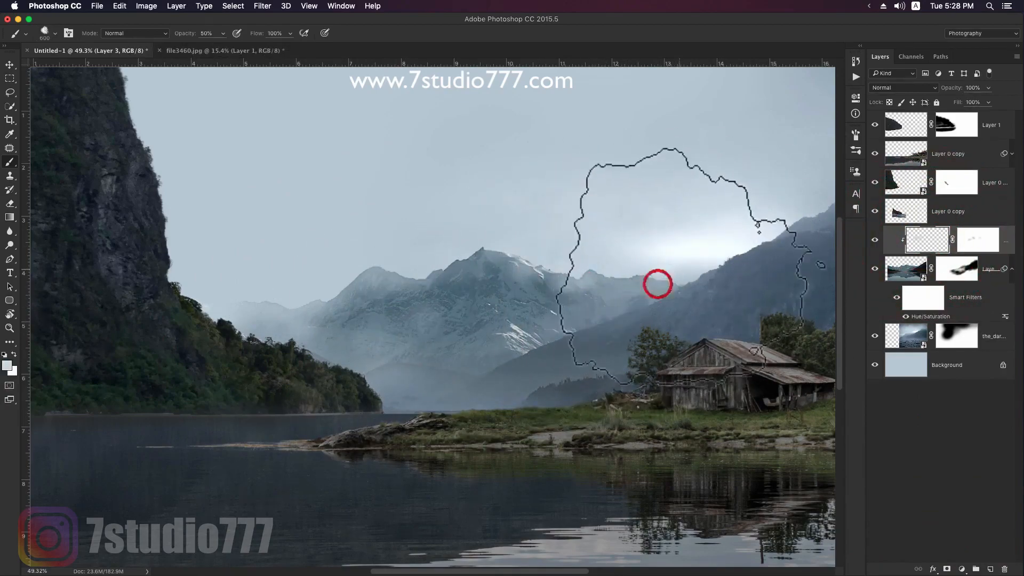
drag(544, 325, 473, 347)
drag(652, 285, 624, 295)
- Create a new layer at the top of the stack and paint mist along the dark mountain slope behind the barn
key(space)
mouse_move(736, 242)
mouse_down()
mouse_move(560, 274)
mouse_move(407, 283)
mouse_up()
click(1004, 124)
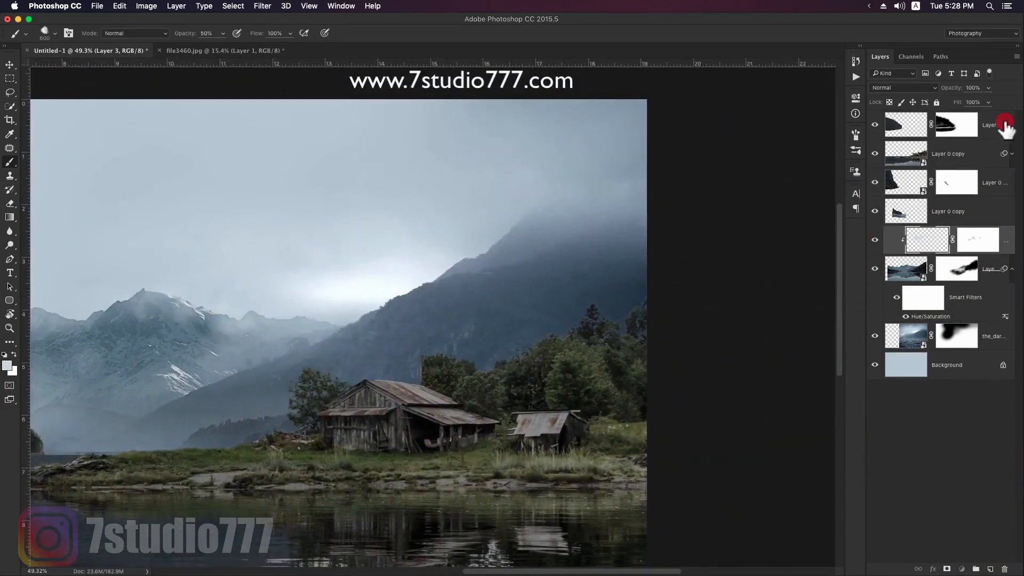
click(990, 569)
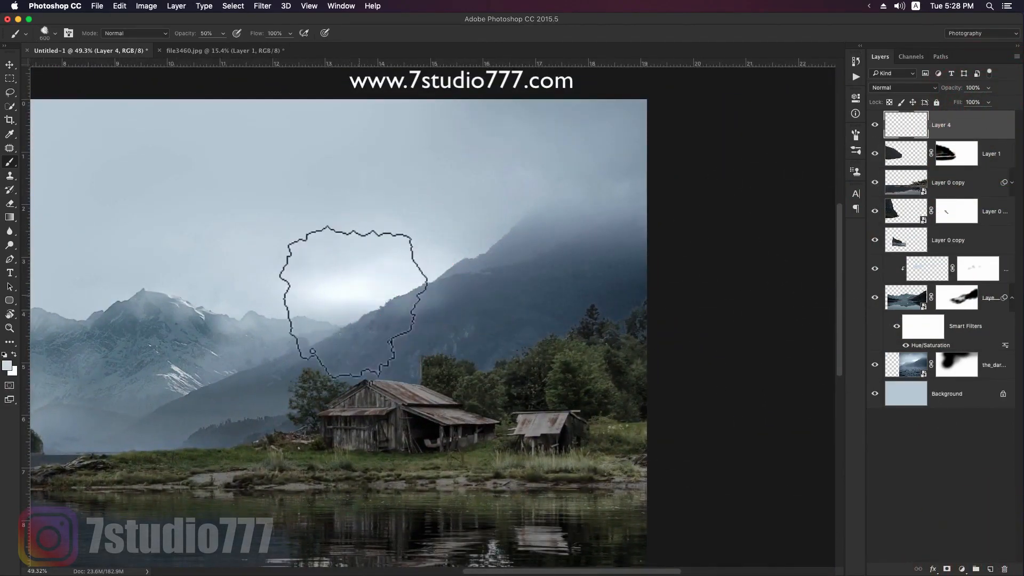
click(333, 320)
mouse_move(352, 308)
mouse_down()
mouse_move(502, 270)
mouse_move(366, 304)
mouse_move(368, 325)
mouse_move(466, 247)
mouse_move(496, 259)
mouse_up()
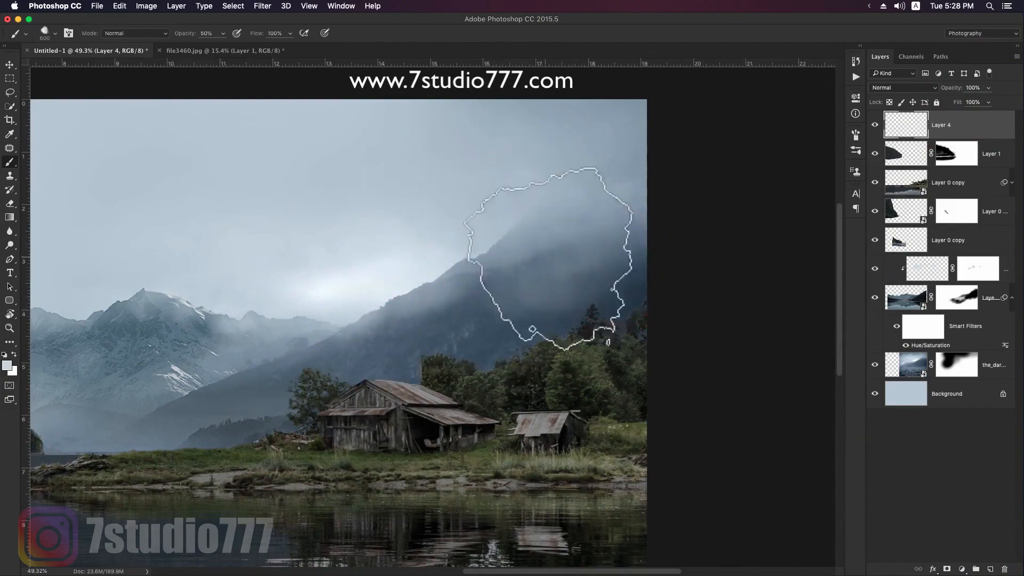
- Paint mist over the snowy mountains and valley on the top layer, undoing the last strokes that spill onto the grass
key(space)
mouse_move(240, 352)
mouse_down()
mouse_move(275, 357)
mouse_move(584, 297)
mouse_up()
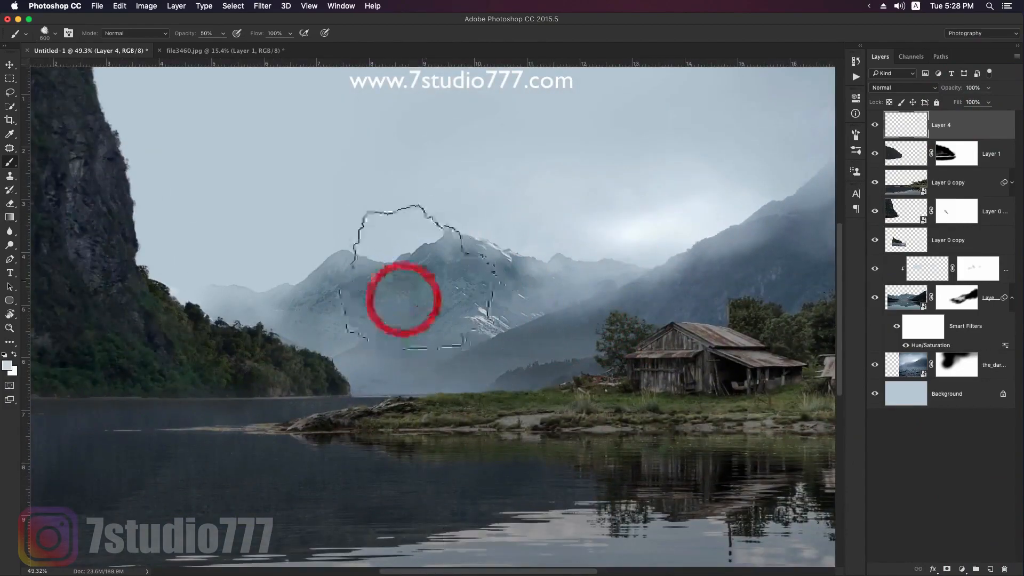
mouse_move(278, 328)
mouse_down()
mouse_move(482, 394)
mouse_move(508, 383)
mouse_up()
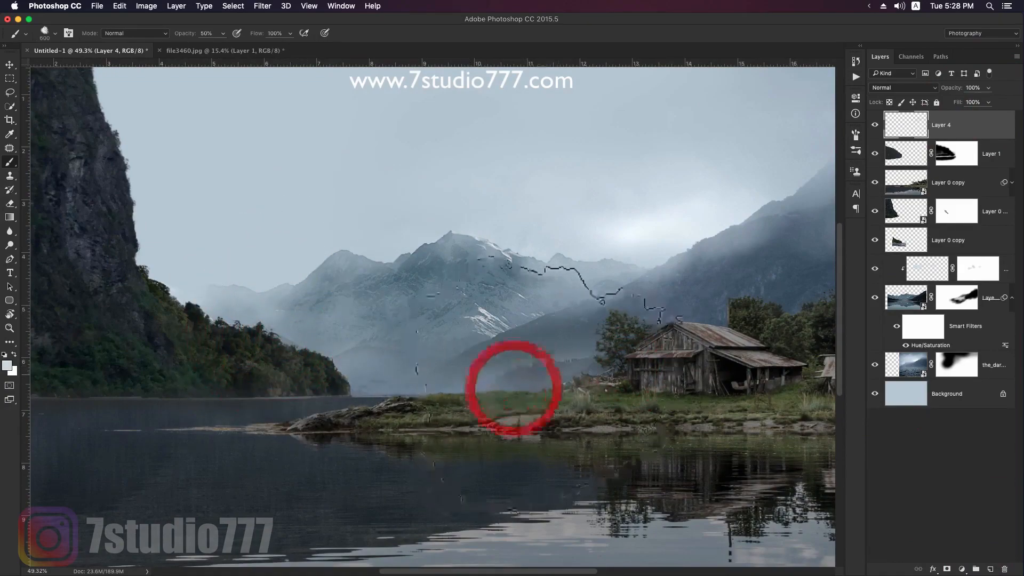
key(super+z)
key(alt+super+z)
- Sample the pale sky colour and paint soft mist over the bright glow and the mountain edges behind the barn
key(v)
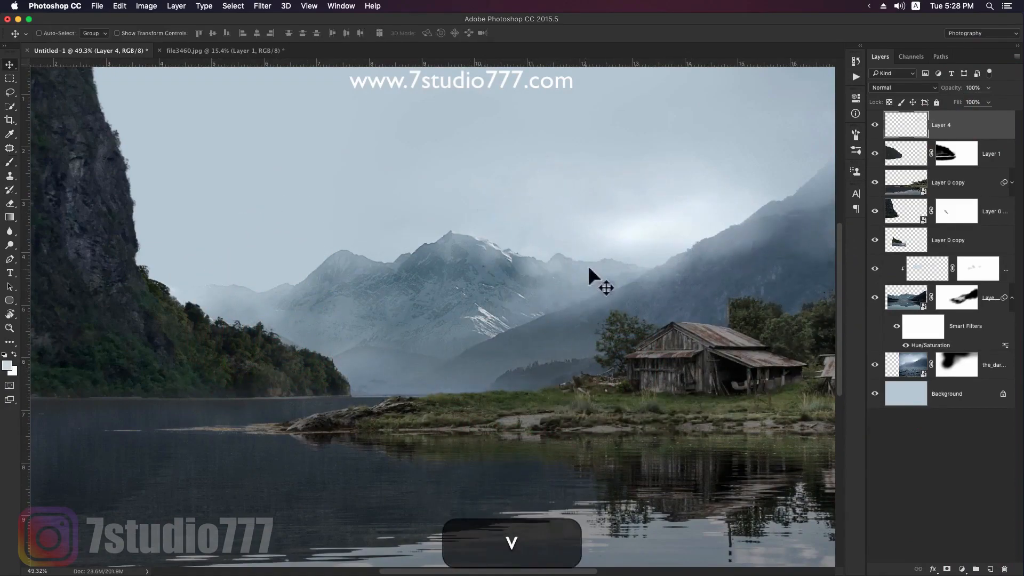
key(z)
drag(665, 322, 658, 323)
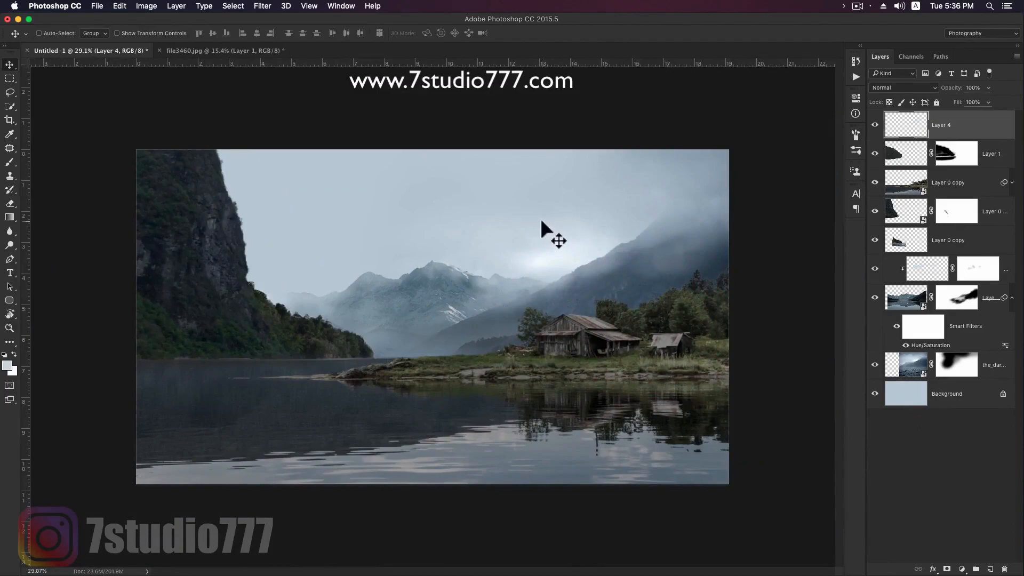
drag(533, 149, 640, 199)
key(b)
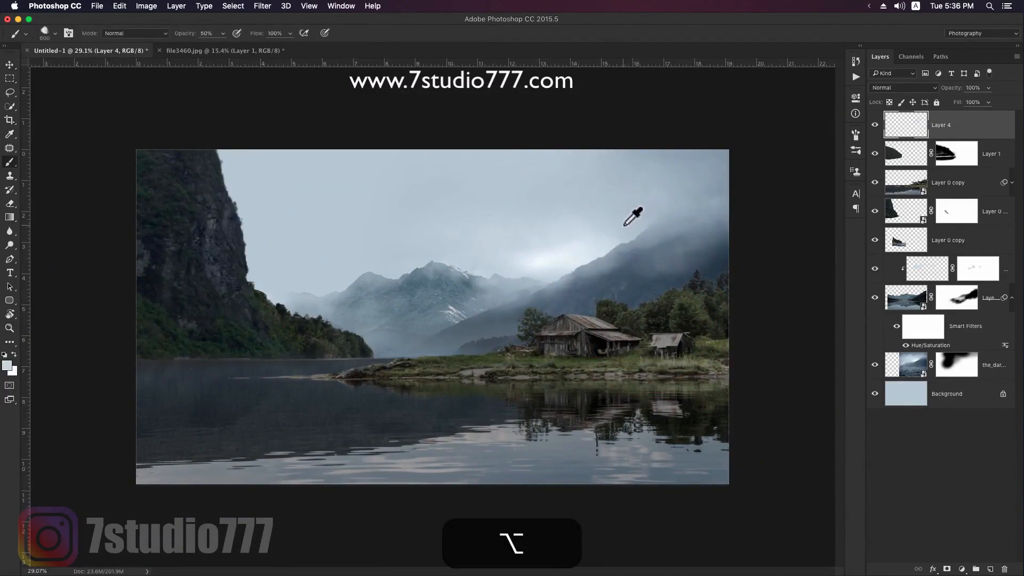
alt+click(582, 222)
mouse_move(592, 239)
mouse_down()
mouse_move(526, 258)
mouse_move(518, 278)
mouse_up()
click(530, 290)
click(468, 315)
click(608, 254)
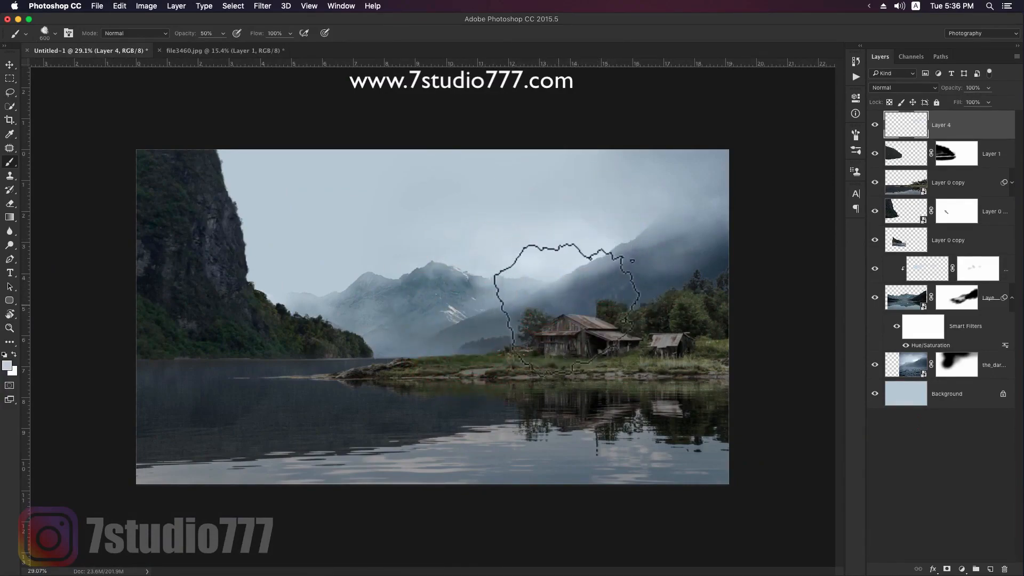
alt+click(541, 249)
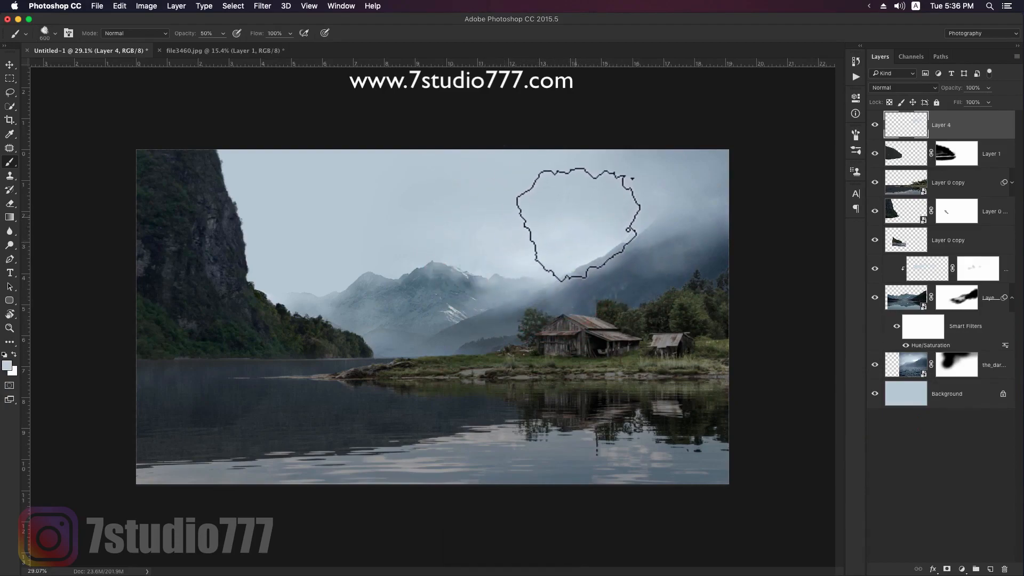
- Select the scene from the top edge down to the shoreline, copy it merged and paste it as a new layer
key(v)
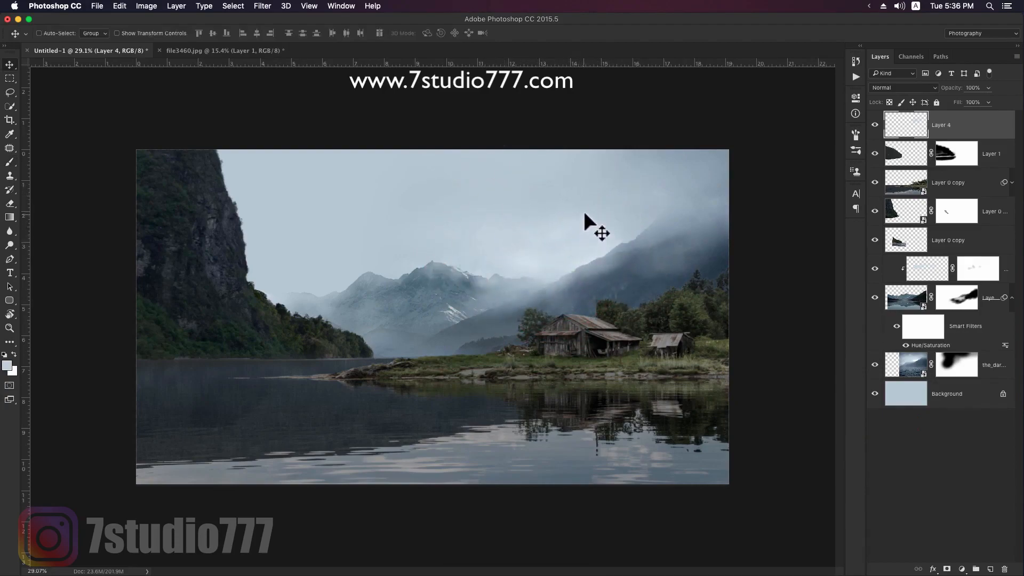
drag(137, 151, 153, 163)
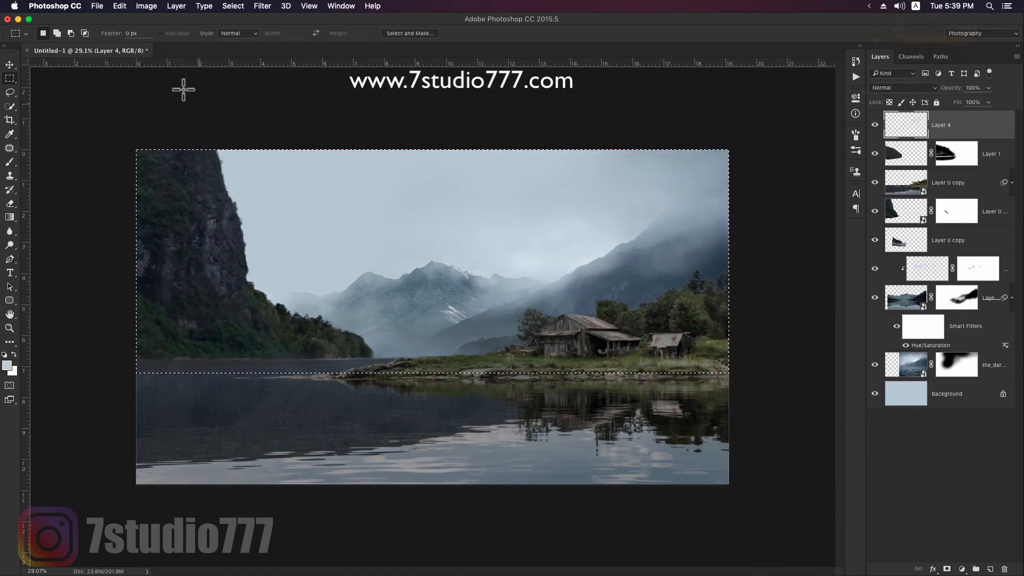
click(120, 7)
click(155, 93)
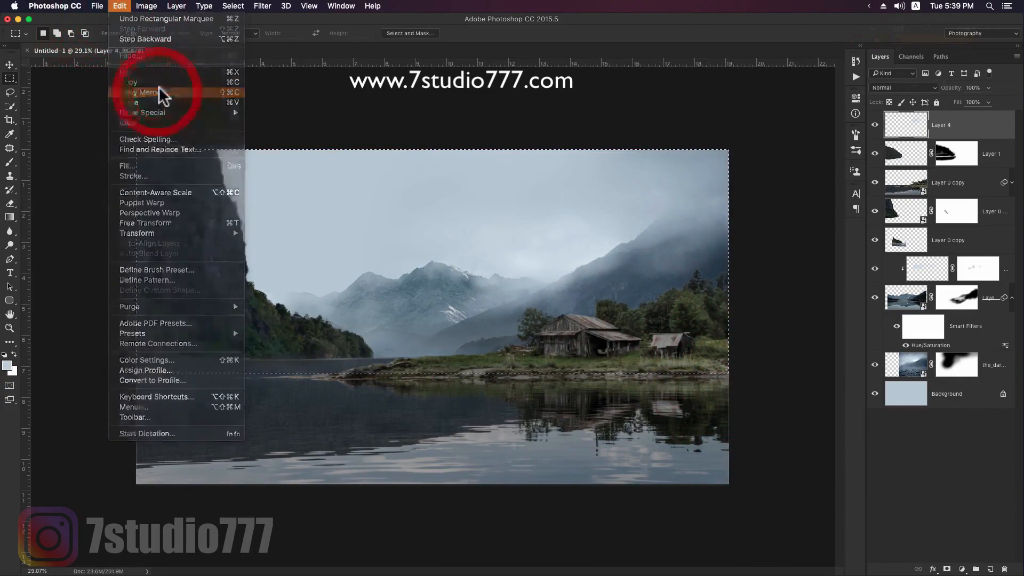
click(119, 6)
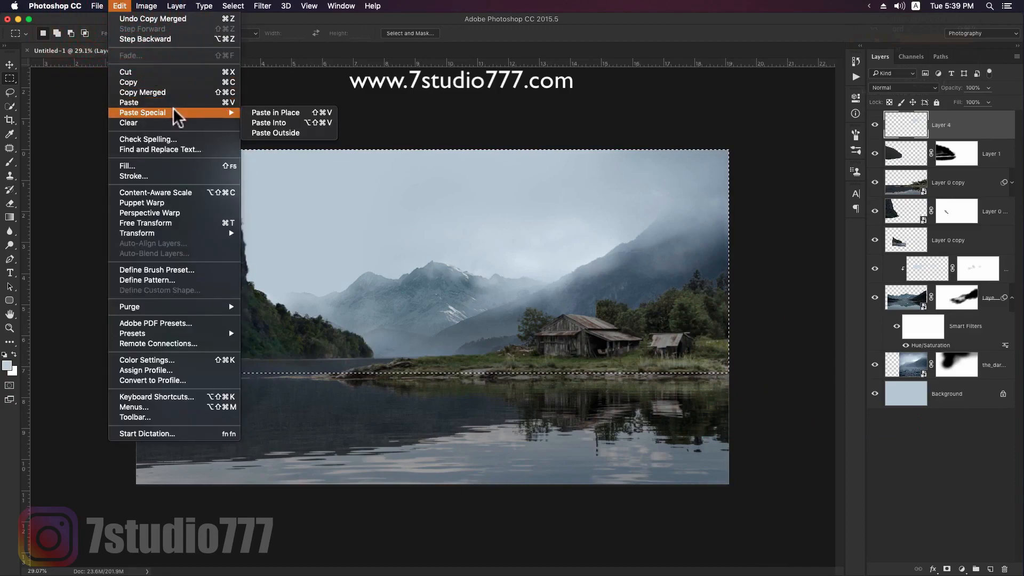
click(173, 103)
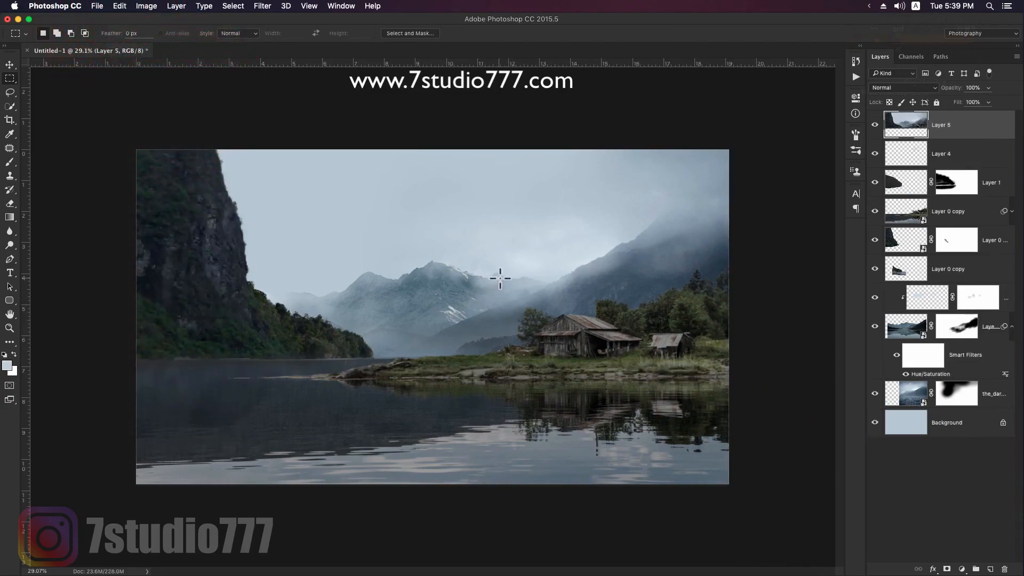
- Flip the pasted scene vertically, move it below the shoreline as a reflection and hide it with a black mask
key(super+t)
right_click(531, 267)
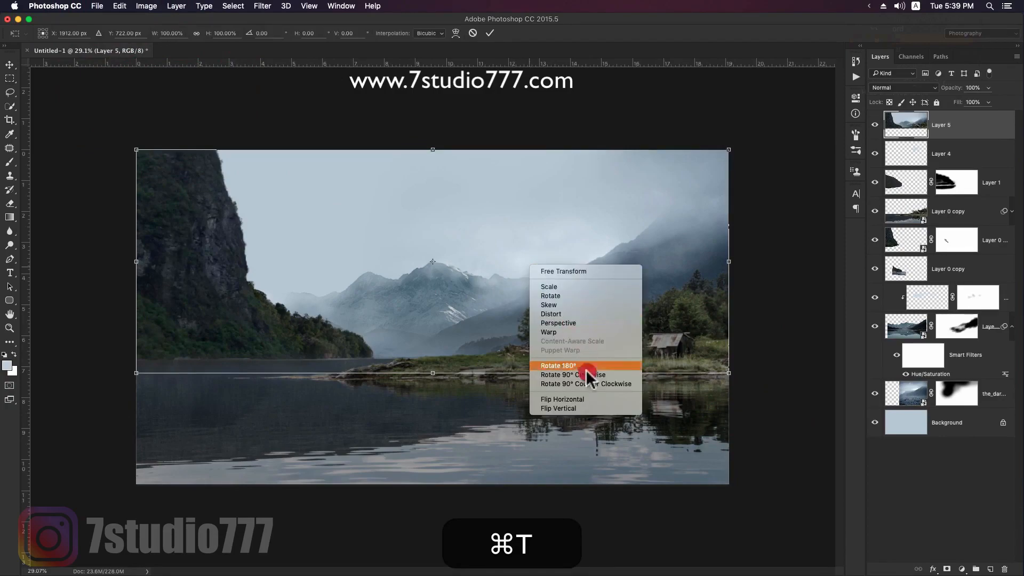
click(582, 409)
key(super+minus)
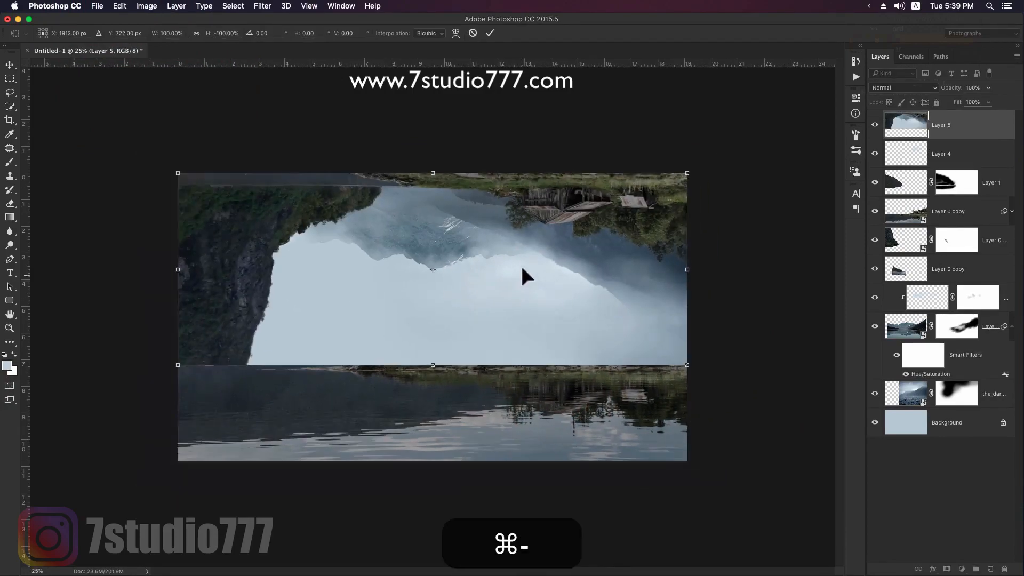
drag(524, 235, 553, 389)
key(Return)
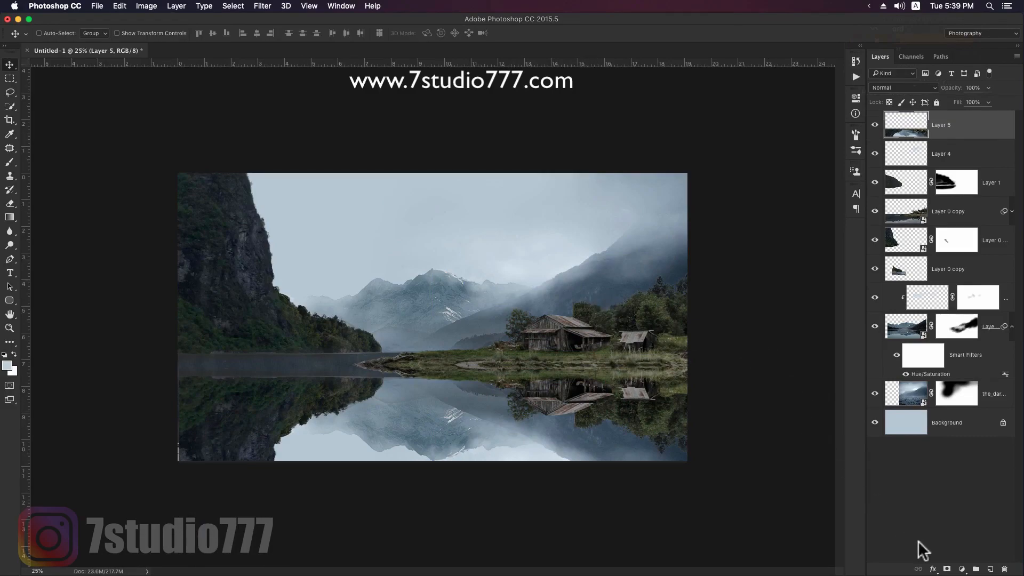
alt+click(947, 569)
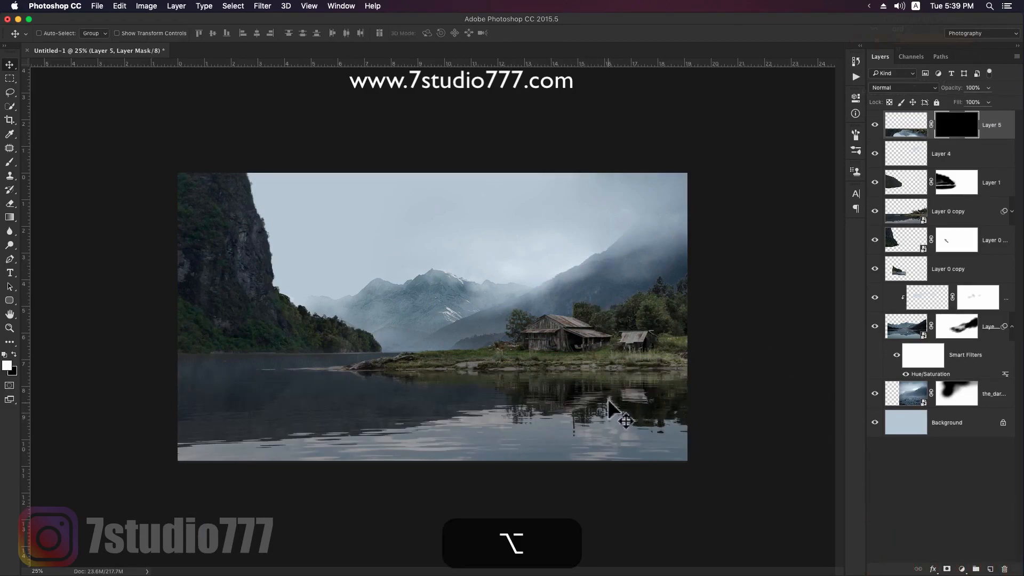
- Paint white on the reflection layer's mask with a large textured brush to bring the mountain and cliff reflection into the lake
key(bracketright)
key(bracketright)
key(bracketright)
mouse_move(617, 404)
mouse_down()
mouse_move(416, 434)
mouse_move(331, 425)
mouse_move(345, 442)
mouse_move(332, 414)
mouse_move(270, 434)
mouse_move(278, 434)
mouse_up()
key(bracketleft)
key(bracketleft)
key(bracketright)
drag(119, 459, 604, 423)
key(bracketright)
key(bracketleft)
drag(464, 437, 635, 457)
key(bracketleft)
drag(411, 440, 206, 452)
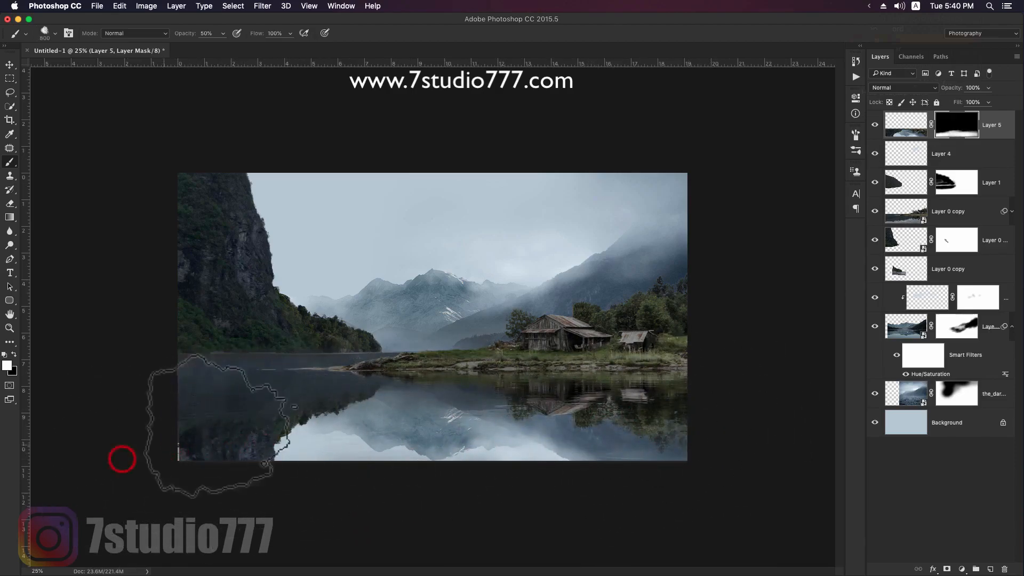
- Paint more of the cliff's reflection into the water below the cliff on the same mask
key(v)
key(Left)
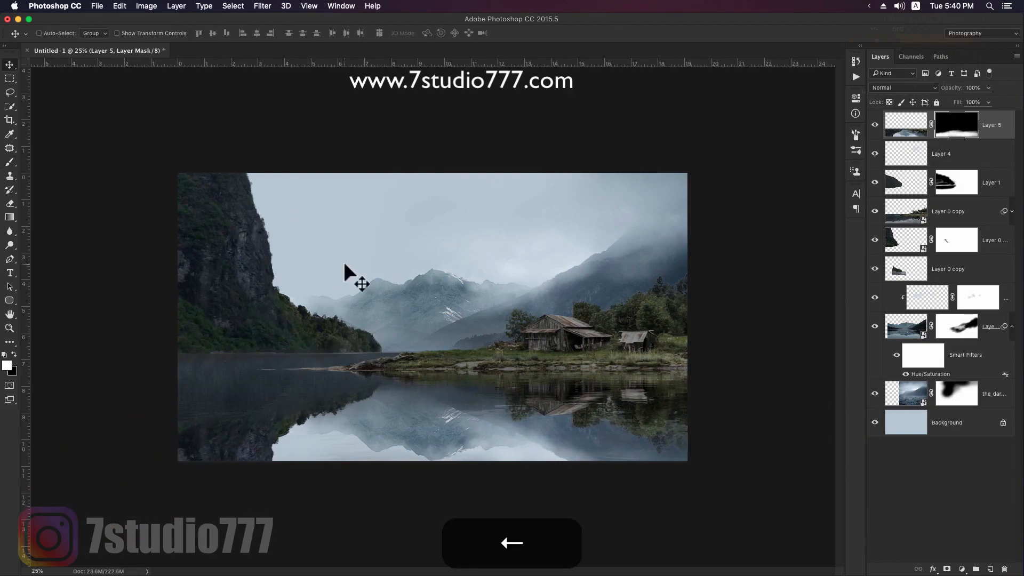
key(b)
key(x)
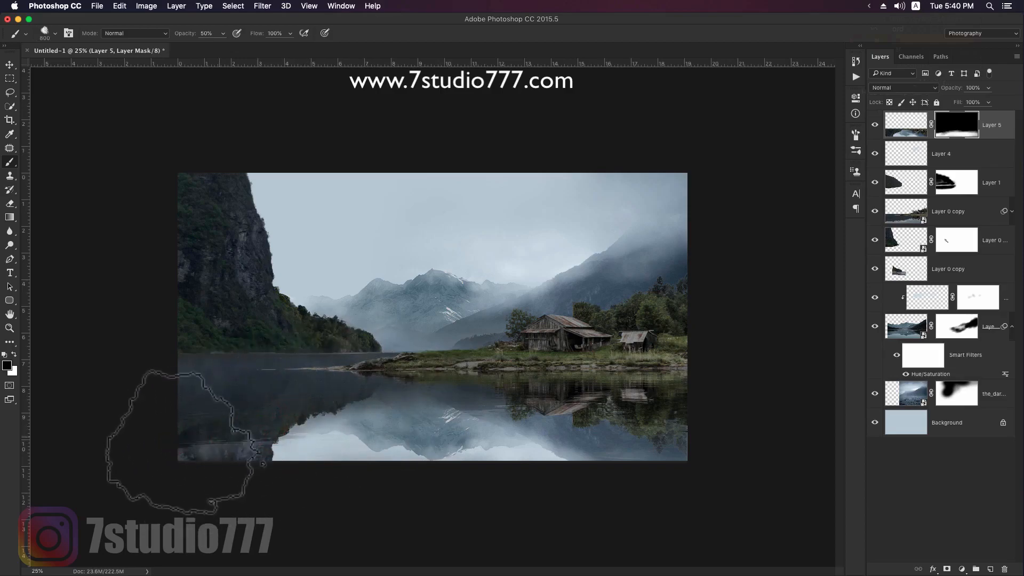
key(x)
drag(178, 455, 322, 438)
mouse_move(263, 443)
mouse_down()
mouse_move(214, 446)
mouse_move(301, 422)
mouse_up()
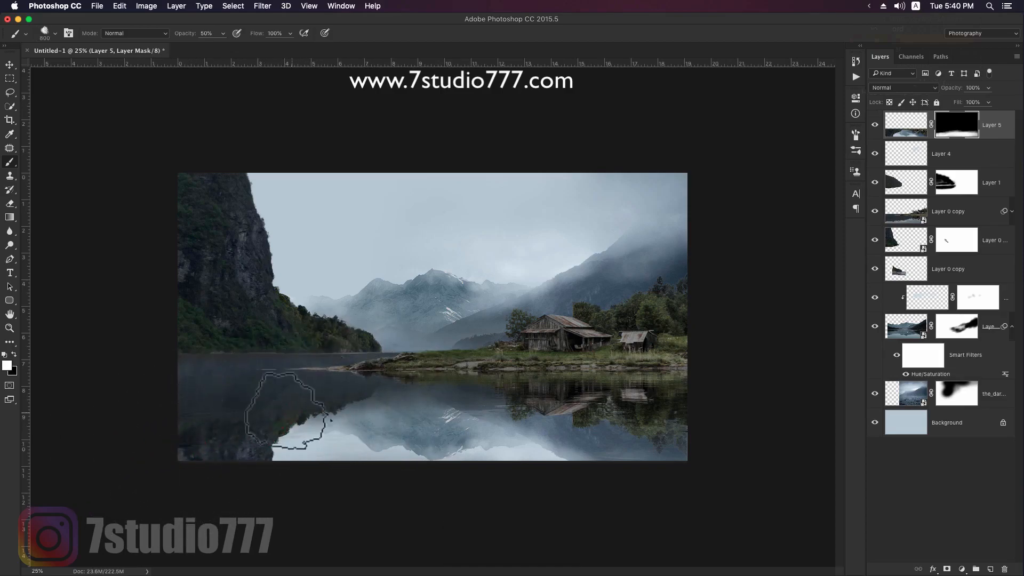
drag(196, 390, 164, 389)
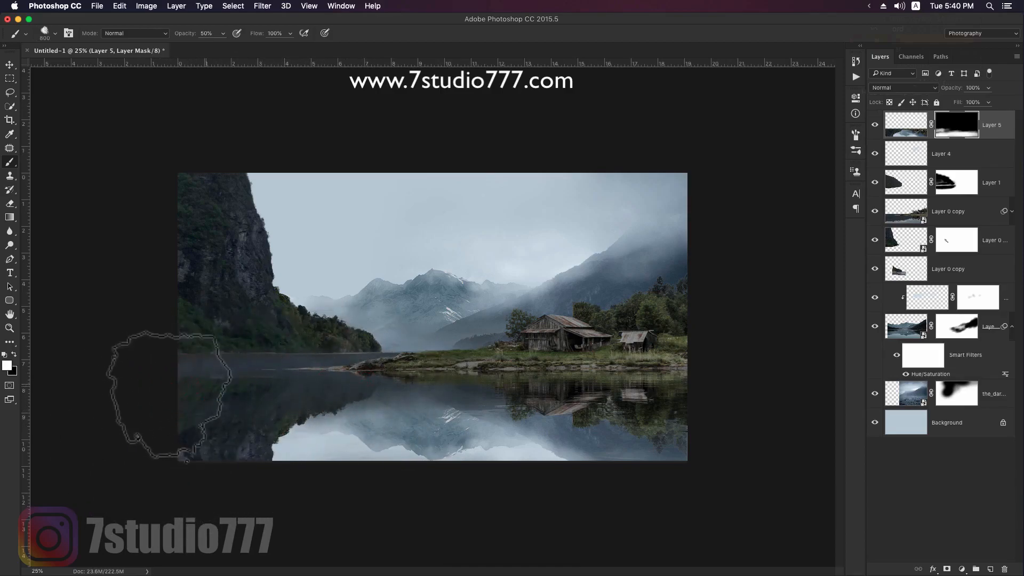
- Blend the reflection mask across the water under the barn and the central mountains with white and black strokes
drag(464, 422, 704, 421)
key(x)
key(x)
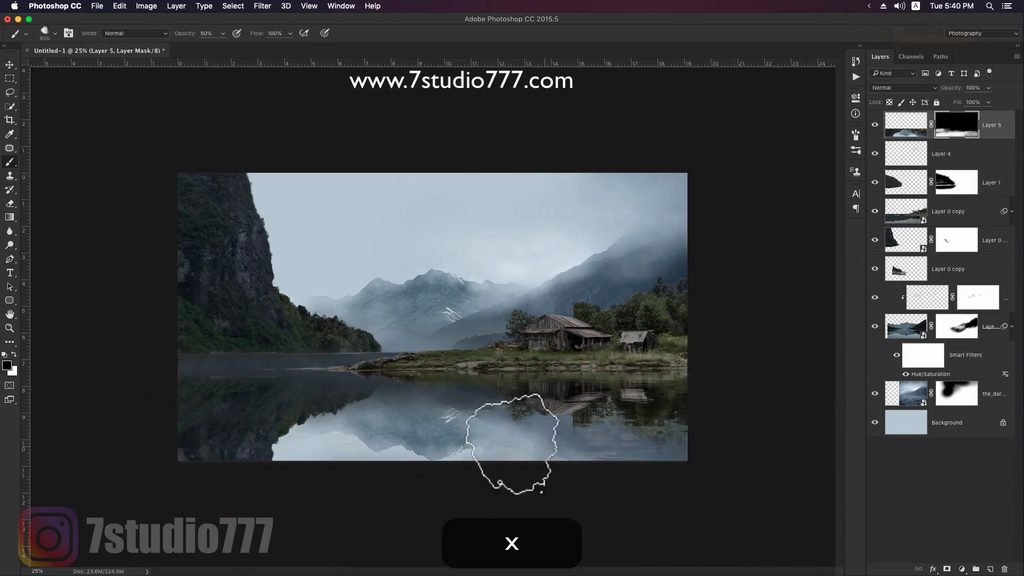
drag(482, 446, 416, 426)
mouse_move(520, 425)
mouse_down()
mouse_move(398, 409)
mouse_move(283, 418)
mouse_move(416, 407)
mouse_move(309, 425)
mouse_move(458, 428)
mouse_move(305, 423)
mouse_up()
key(x)
key(x)
key(x)
drag(546, 424, 229, 430)
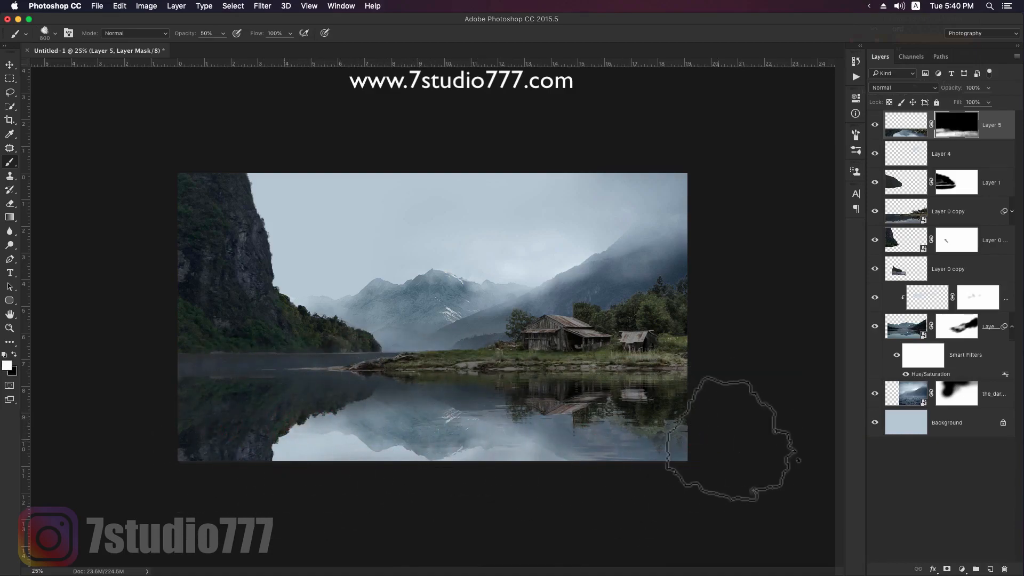
- Apply the reflection layer's mask and convert the layer to a Smart Object
key(v)
right_click(970, 132)
right_click(959, 123)
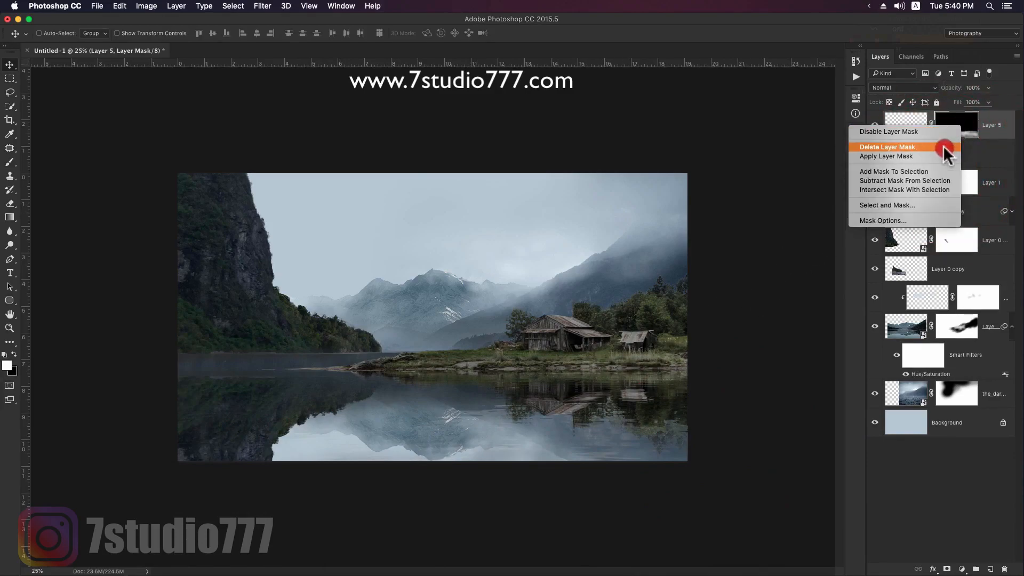
click(946, 148)
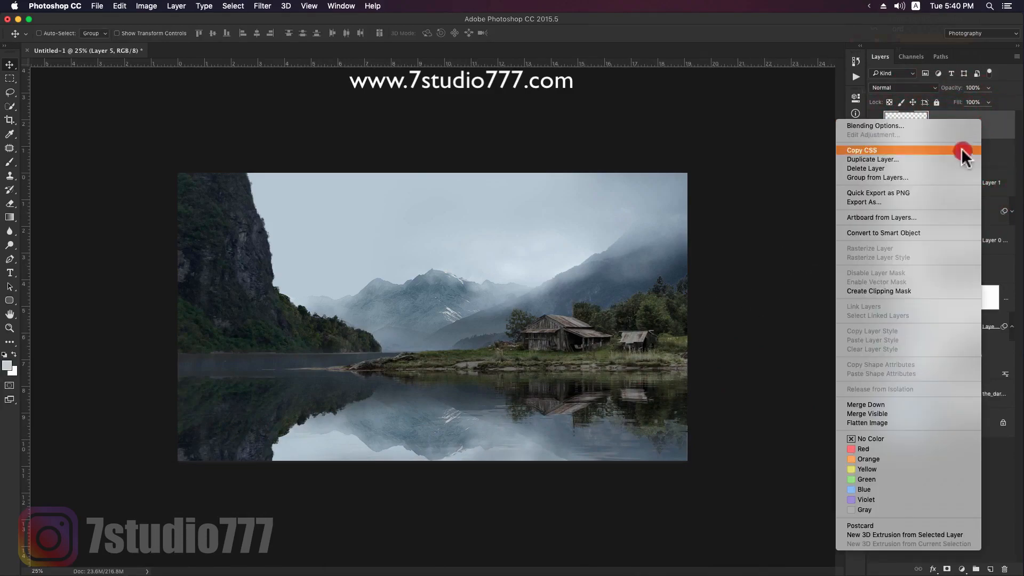
click(929, 232)
- Apply a strong vertical Motion Blur to the reflection at an angle of -90°
click(286, 6)
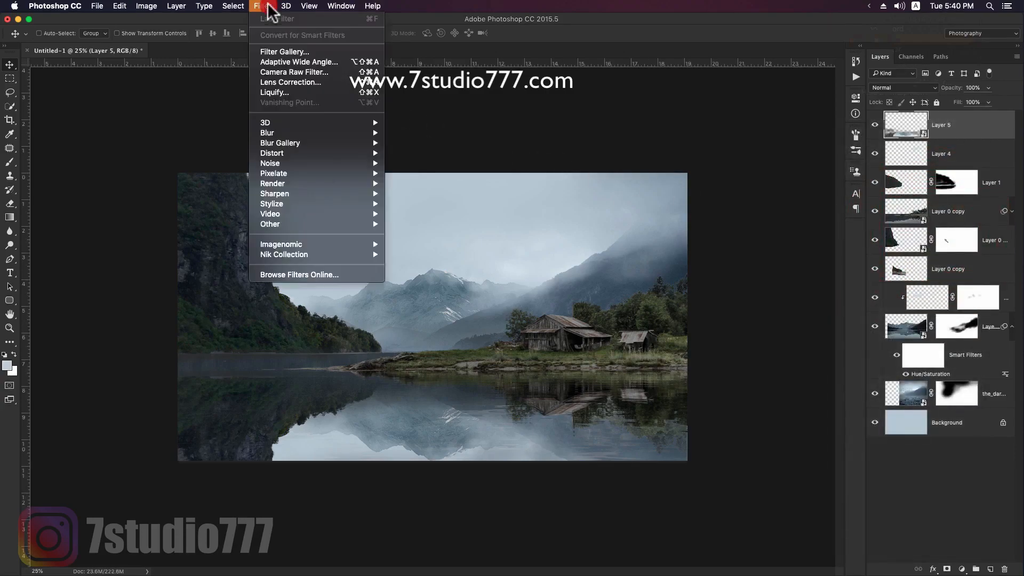
mouse_move(314, 133)
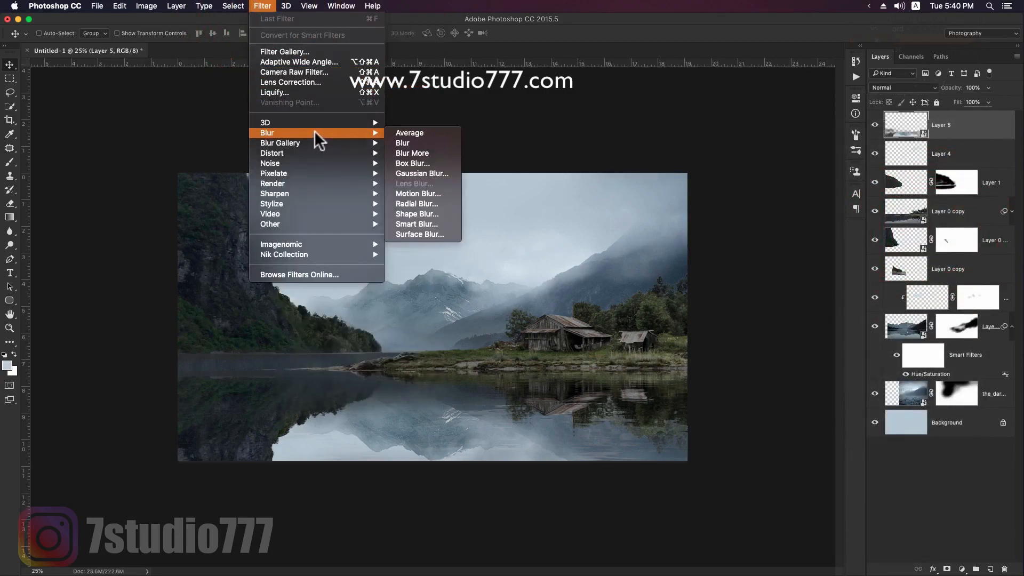
click(426, 193)
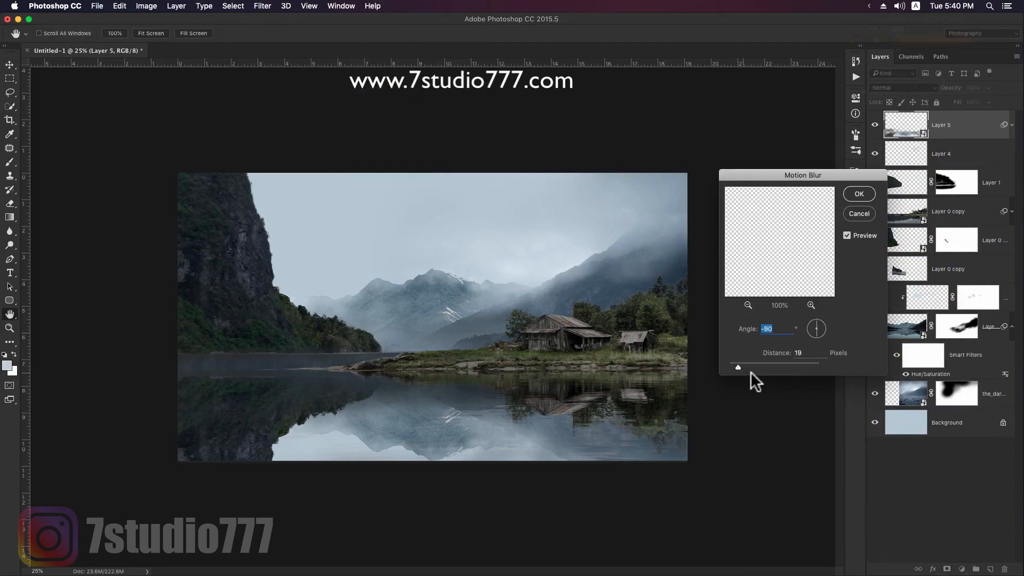
drag(748, 366, 779, 365)
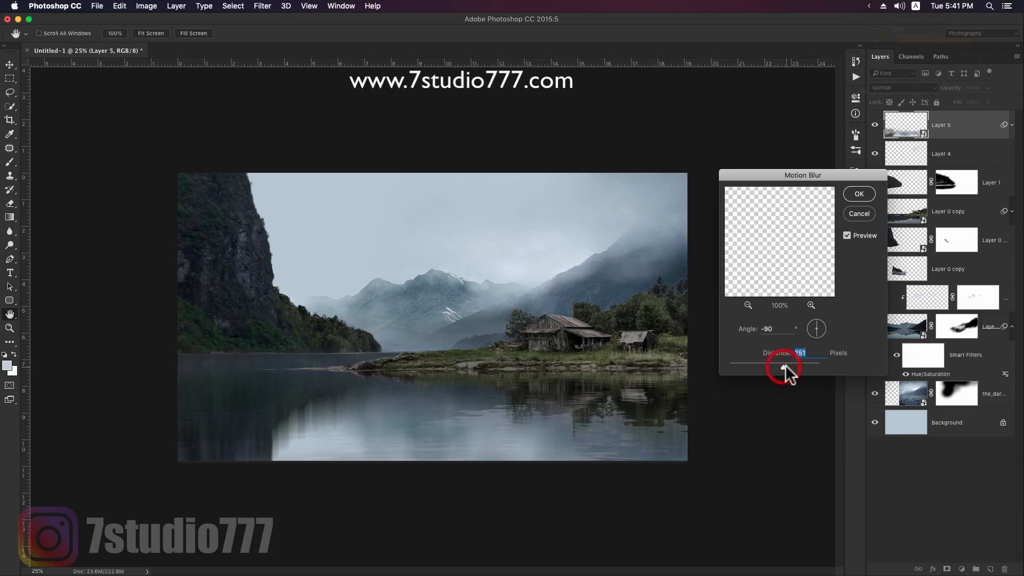
click(859, 193)
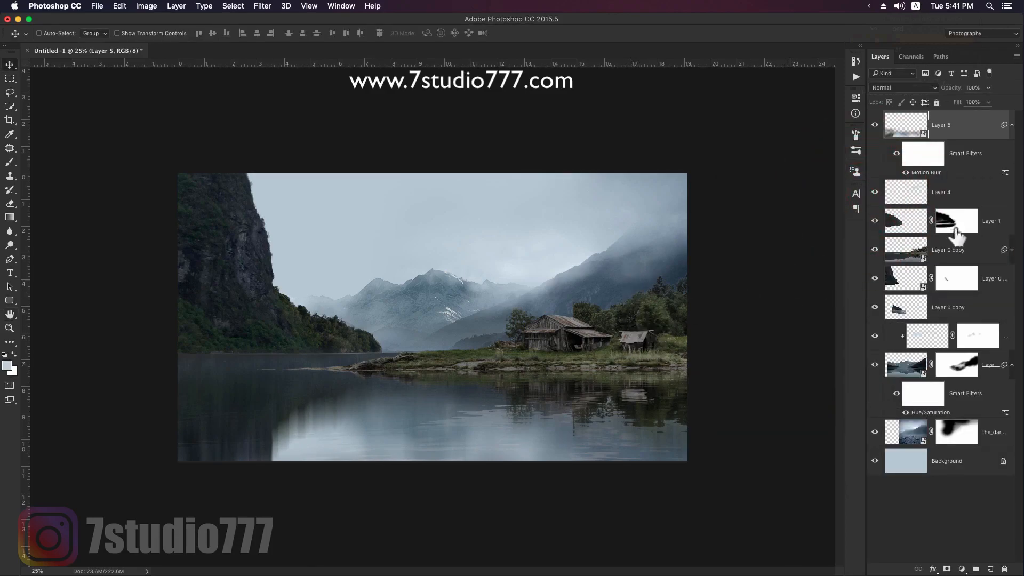
- Add a white mask to the blurred reflection and paint black along the water just below the headland to fade it there
click(947, 569)
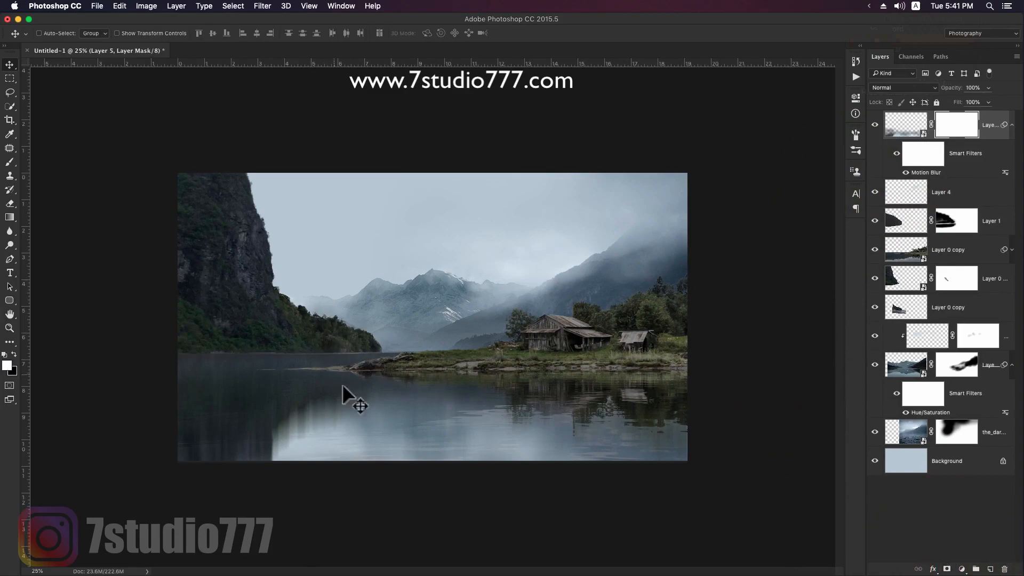
key(b)
drag(282, 403, 507, 394)
key(x)
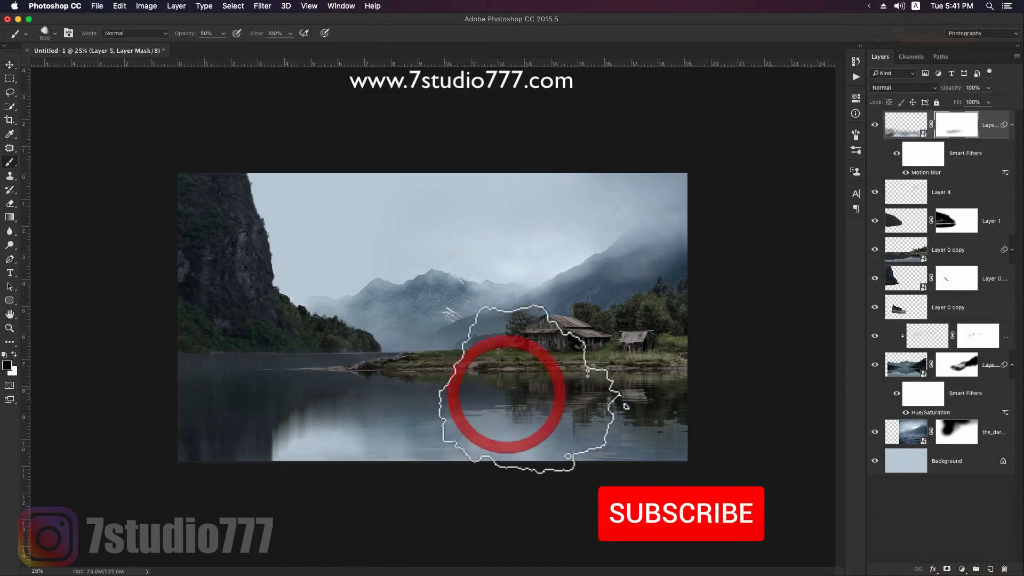
key(bracketleft)
key(bracketleft)
key(bracketleft)
key(bracketleft)
key(bracketleft)
drag(700, 383, 419, 382)
key(bracketright)
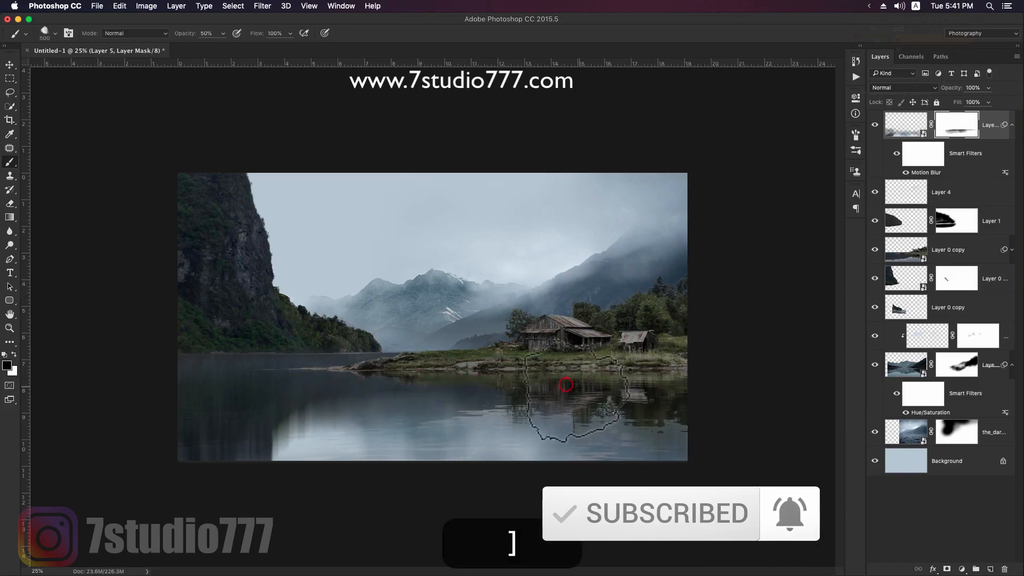
- Fade the blurred reflection towards the cliff's water, restore parts below the cliff with white, and collapse the layer's filter list
mouse_move(527, 393)
mouse_down()
mouse_move(325, 392)
mouse_move(233, 420)
mouse_up()
drag(275, 452, 228, 455)
key(x)
mouse_move(286, 433)
mouse_down()
mouse_move(198, 451)
mouse_move(244, 435)
mouse_move(178, 389)
mouse_move(210, 387)
mouse_up()
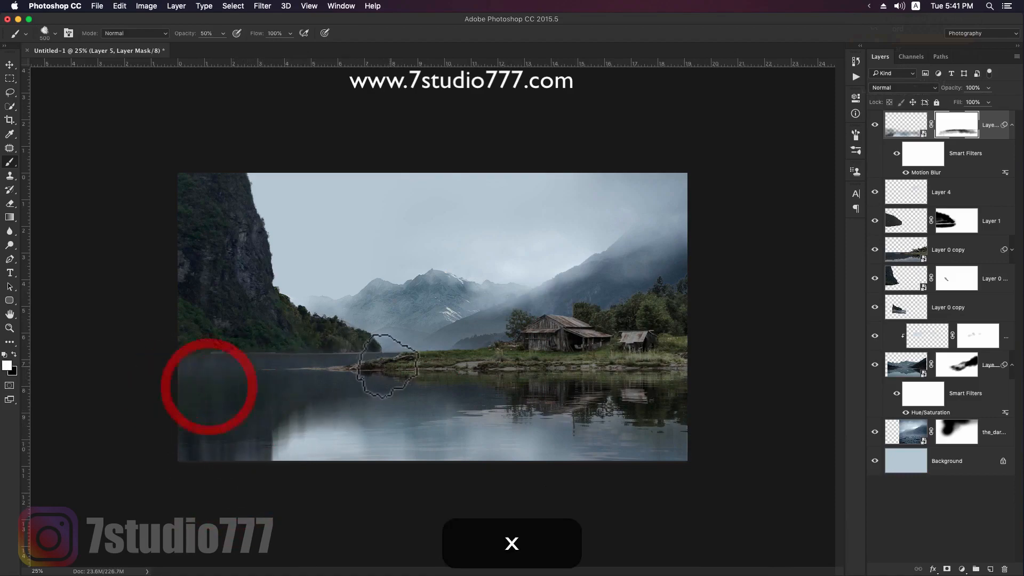
click(171, 400)
key(v)
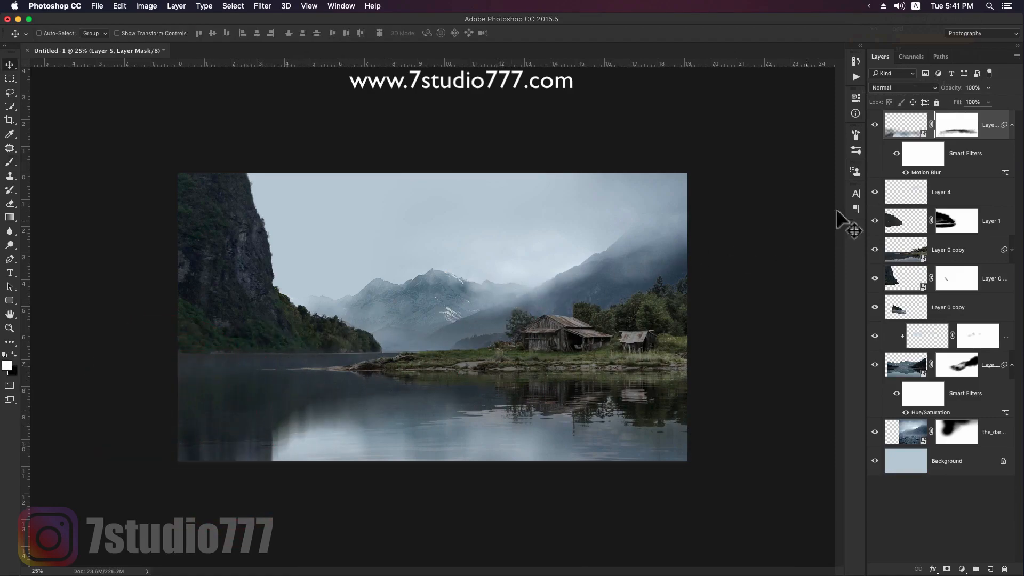
click(1012, 126)
double_click(880, 153)
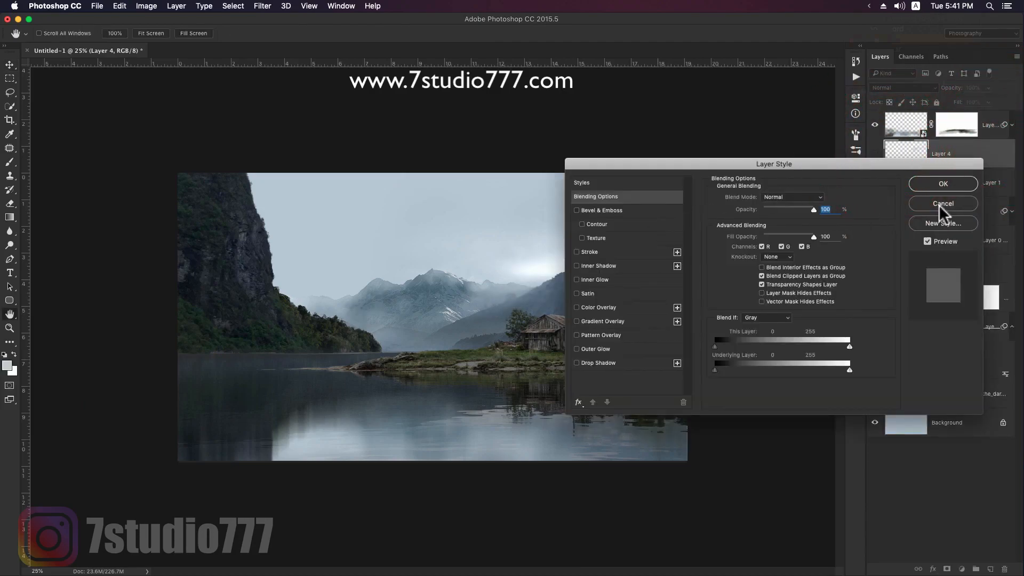
click(943, 203)
click(882, 148)
- Darken the headland layer through its Curves smart filter, lowering the white point output to 116 and adding a point at input 75, output 25
super+click(770, 304)
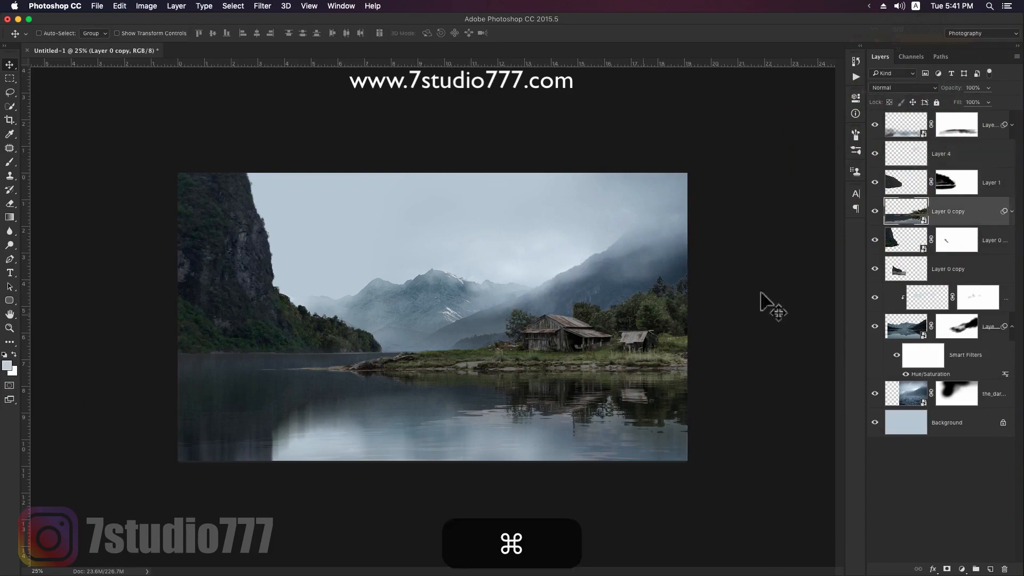
click(1011, 215)
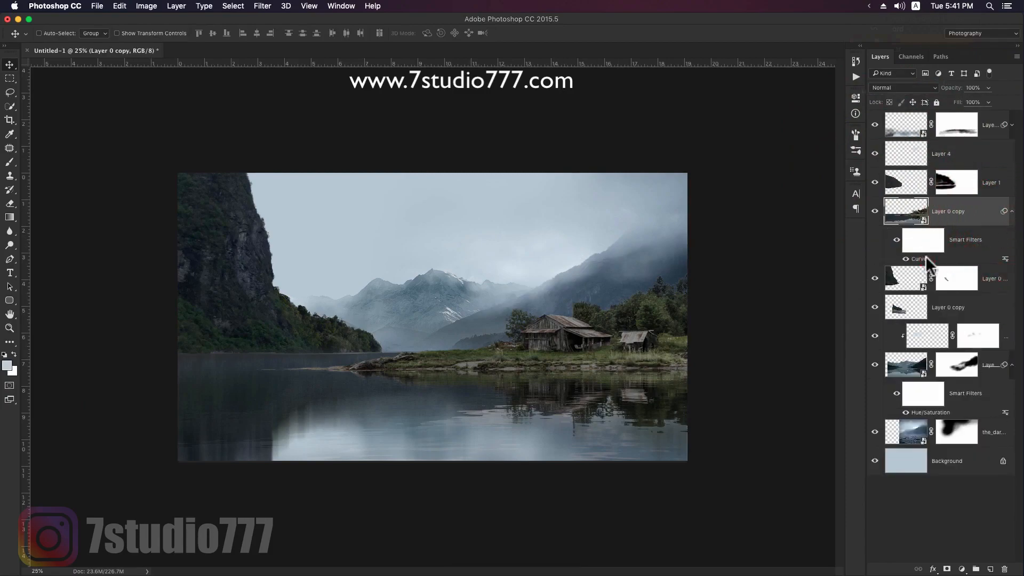
double_click(923, 259)
drag(222, 277, 231, 296)
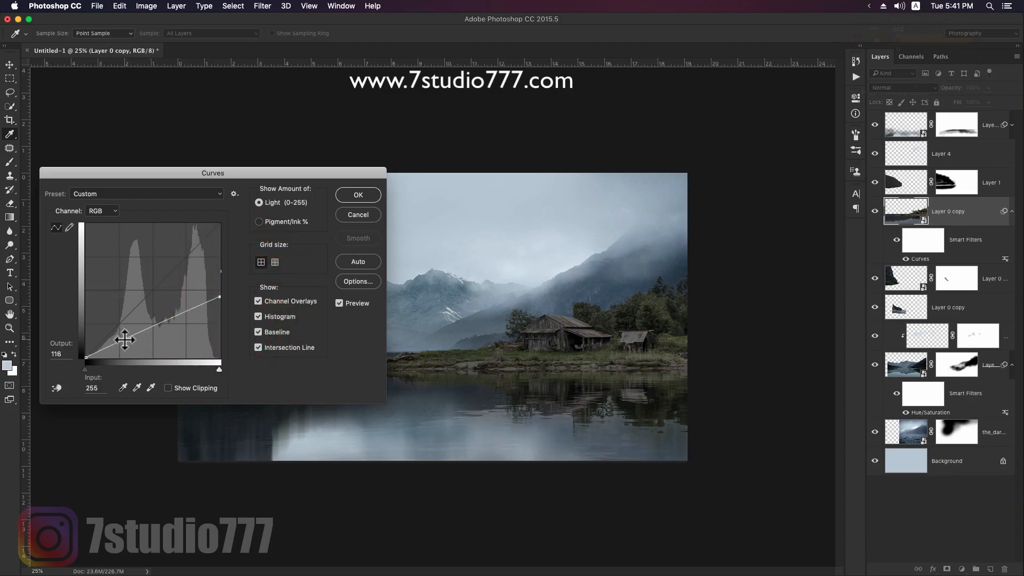
drag(125, 345, 126, 347)
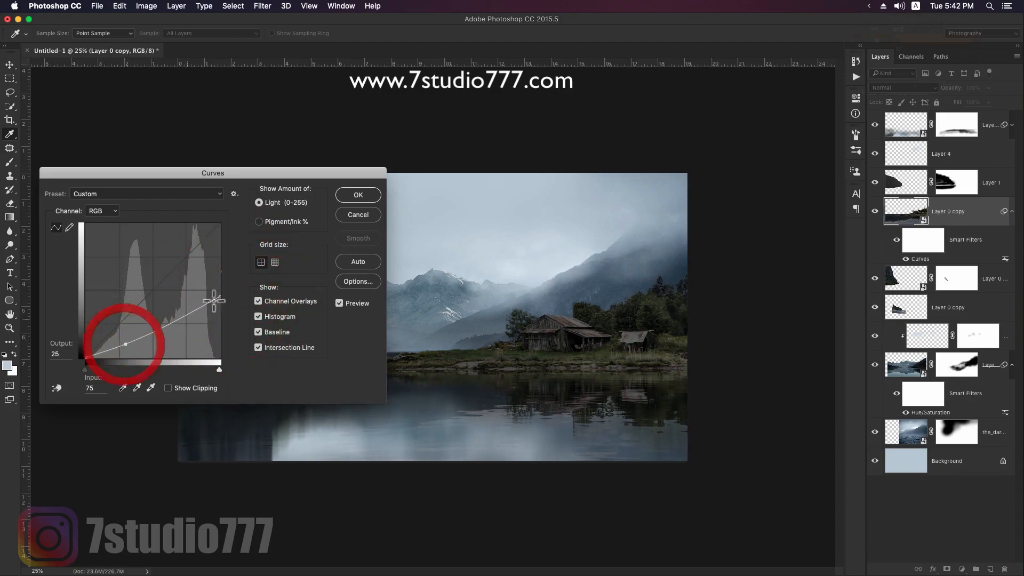
click(366, 195)
- Target the headland's Curves filter mask and choose a soft round brush with 0% hardness
scroll(497, 316, up, 2)
click(923, 243)
key(b)
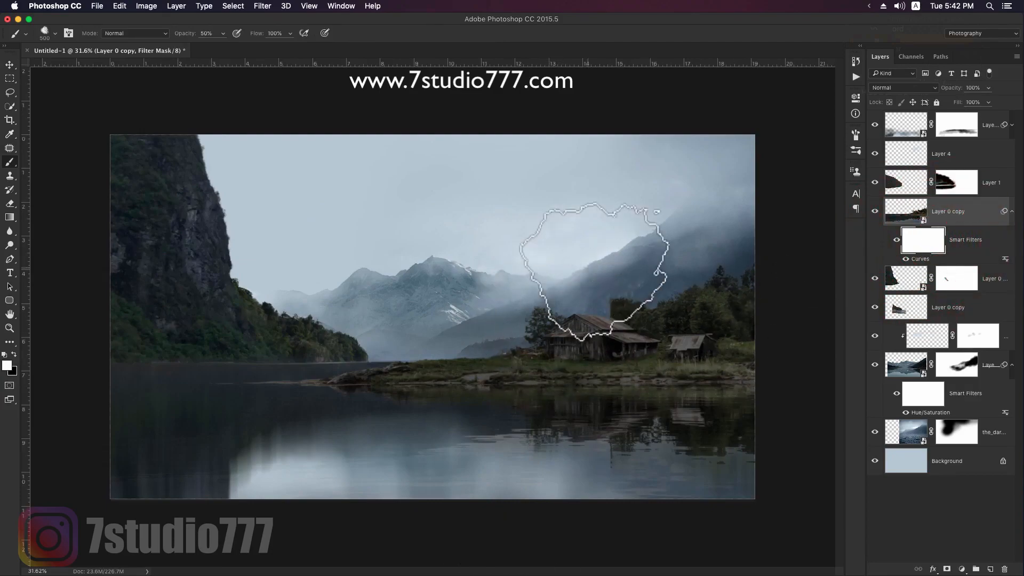
right_click(473, 221)
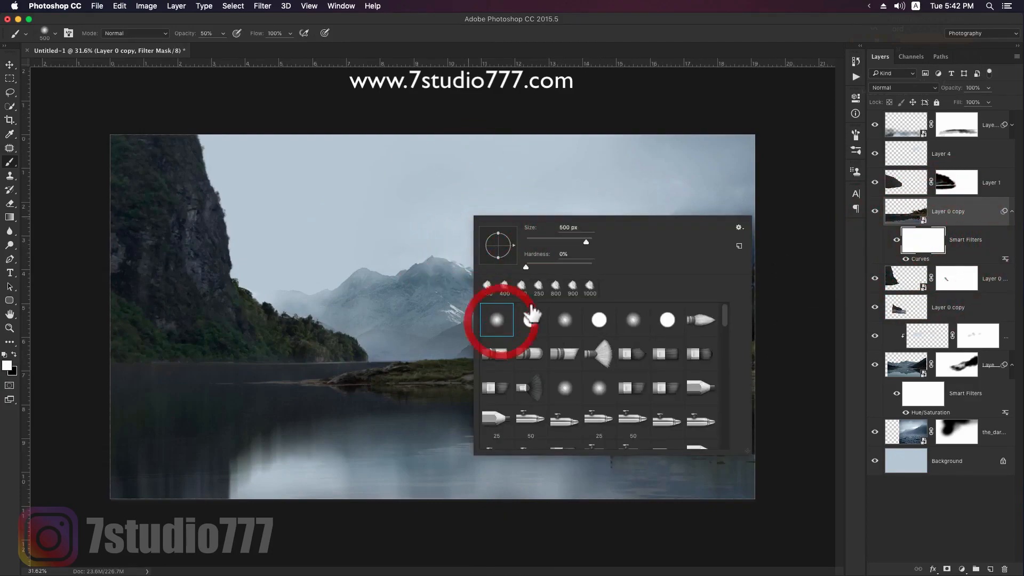
click(638, 35)
- Paint black with a small brush on the Curves filter mask to brighten the grass edge and rocks at the headland's tip
key(z)
mouse_move(514, 389)
mouse_down()
mouse_move(597, 318)
mouse_move(541, 334)
mouse_move(444, 336)
mouse_up()
key(b)
key([)
key([)
key([)
key([)
key([)
key([)
key([)
key([)
key([)
key([)
key([)
key([)
key([)
key([)
key([)
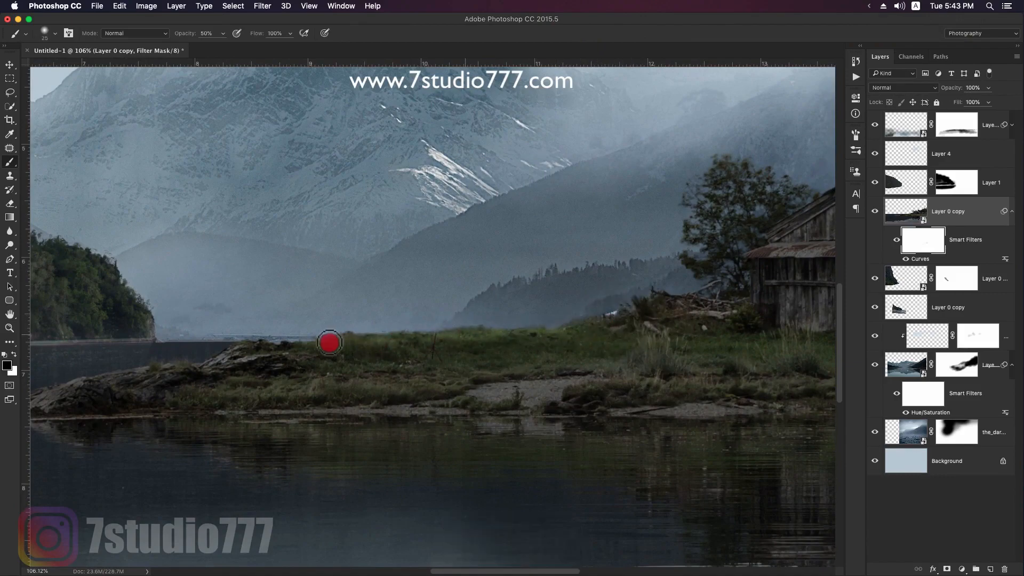
drag(334, 342, 332, 342)
key([)
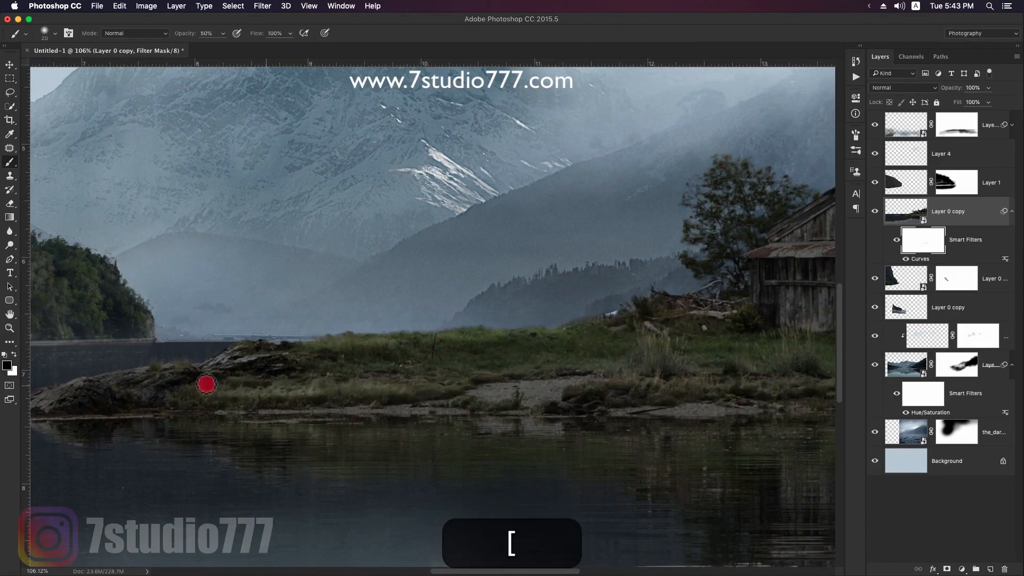
drag(213, 367, 239, 350)
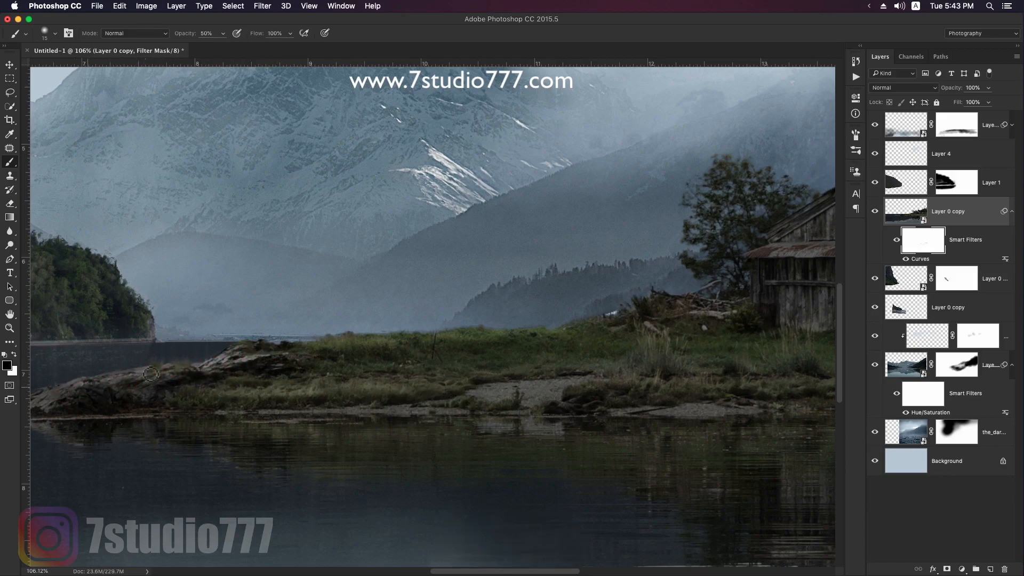
drag(465, 386, 467, 385)
- Brighten the mound beside the barn, the sandy patch and the surrounding grass on the filter mask with a larger brush
key(])
key(])
mouse_move(617, 323)
mouse_down()
mouse_move(592, 325)
mouse_move(660, 317)
mouse_up()
key(])
key(])
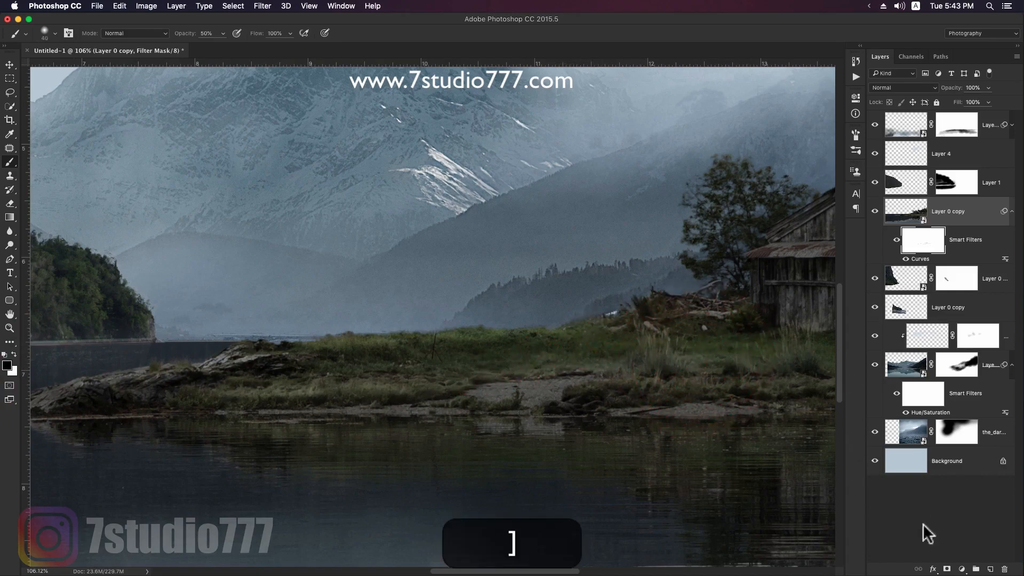
click(962, 569)
click(699, 389)
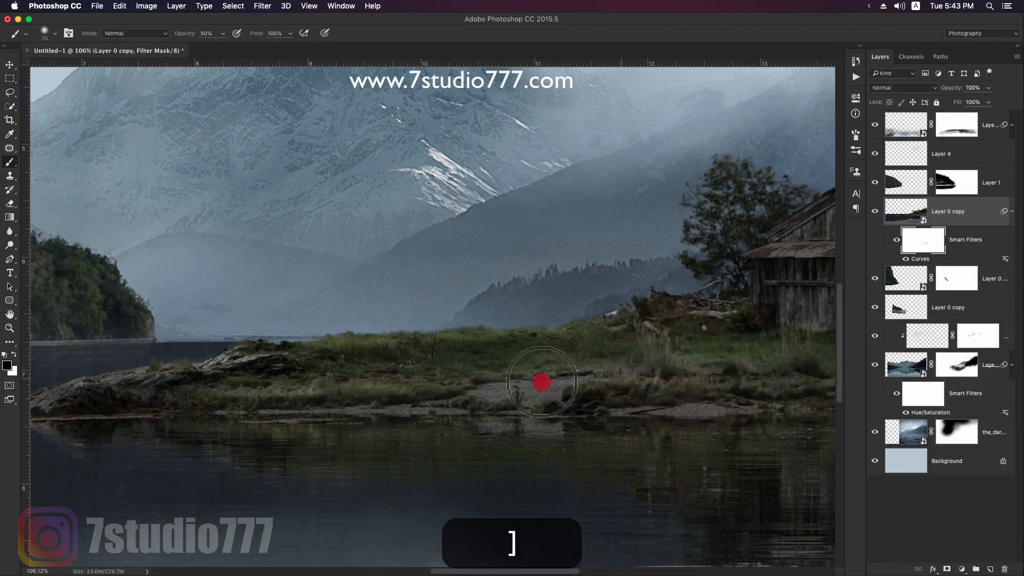
mouse_move(523, 333)
mouse_down()
mouse_move(658, 327)
mouse_move(452, 368)
mouse_up()
key([)
key([)
- Brighten the driftwood pile beside the barn with a smaller brush on the filter mask
click(628, 299)
key([)
key([)
key([)
click(645, 297)
click(556, 287)
drag(658, 276, 617, 258)
- Paint highlights onto the sandy patch and shoreline in front of the barn on the filter mask
key(])
key([)
mouse_move(517, 411)
mouse_down()
mouse_move(685, 437)
mouse_move(611, 441)
mouse_move(608, 430)
mouse_move(551, 426)
mouse_move(574, 438)
mouse_move(517, 427)
mouse_move(487, 433)
mouse_up()
key(bracketleft)
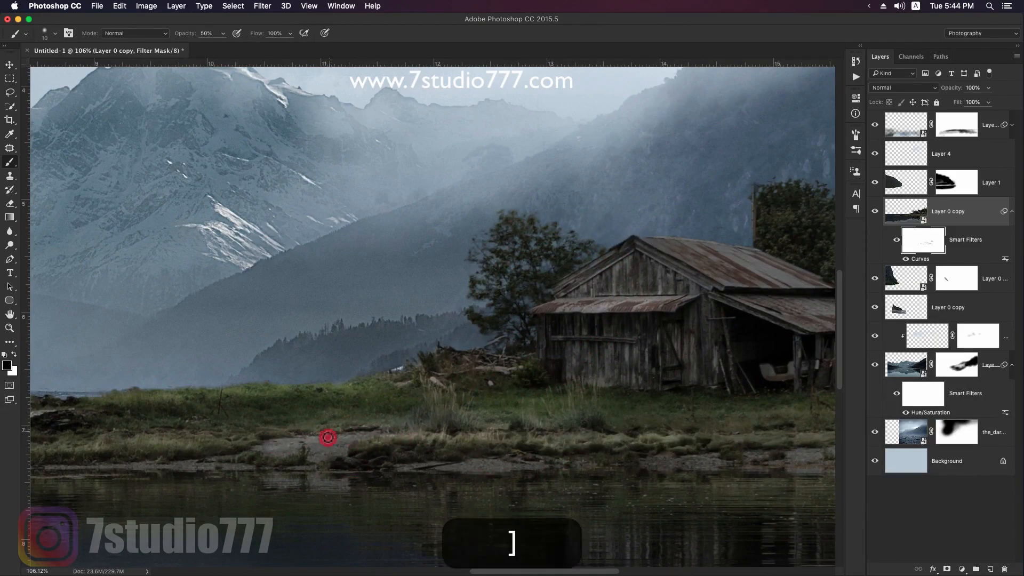
key(bracketright)
key(bracketright)
mouse_move(291, 440)
mouse_down()
mouse_move(368, 446)
mouse_move(318, 438)
mouse_up()
- Paint finer highlights along the headland's grass and the rocks near its tip on the filter mask
key(space)
mouse_move(249, 419)
mouse_down()
mouse_move(439, 402)
mouse_move(517, 421)
mouse_up()
key(x)
key(x)
click(535, 370)
key(bracketleft)
click(446, 370)
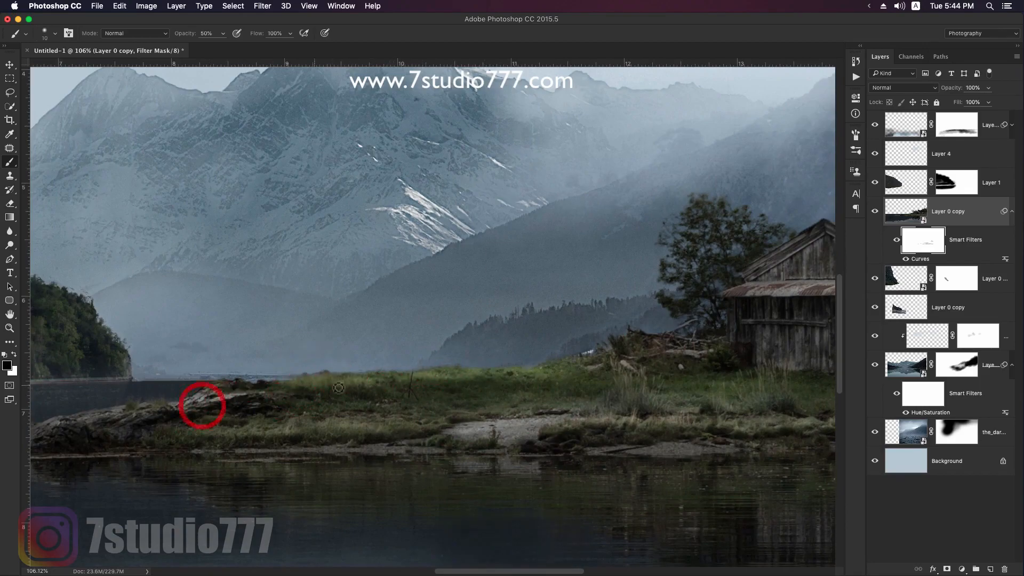
- Brighten the foliage of the trees right behind the barn on the Curves filter mask with a 20 px brush
key(z)
drag(654, 329, 630, 324)
key(space)
mouse_move(698, 345)
mouse_down()
mouse_move(727, 341)
mouse_move(659, 355)
mouse_up()
key(space)
drag(549, 293, 587, 302)
key(b)
click(514, 297)
key(bracketright)
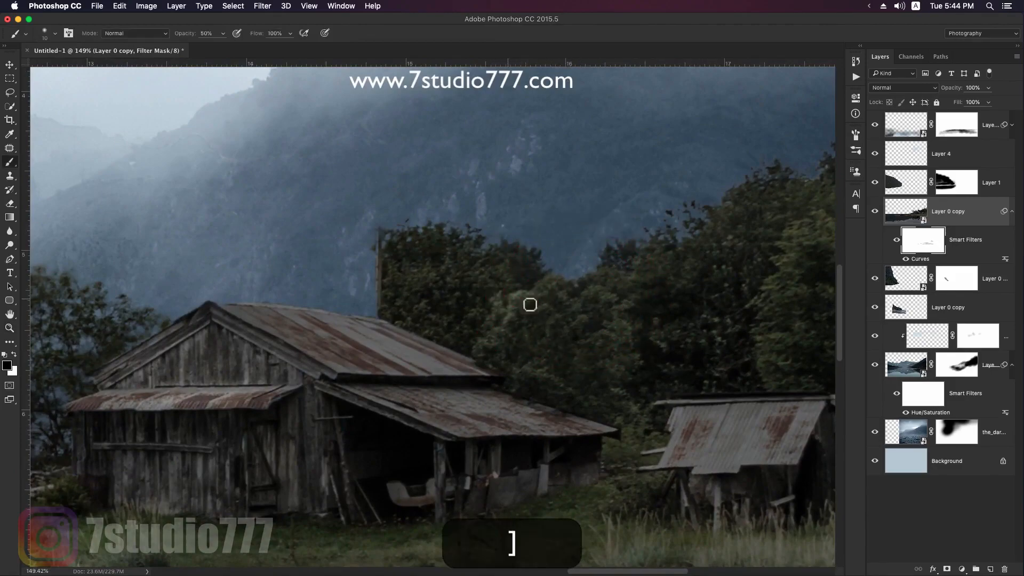
key(bracketright)
key(bracketright)
key(bracketleft)
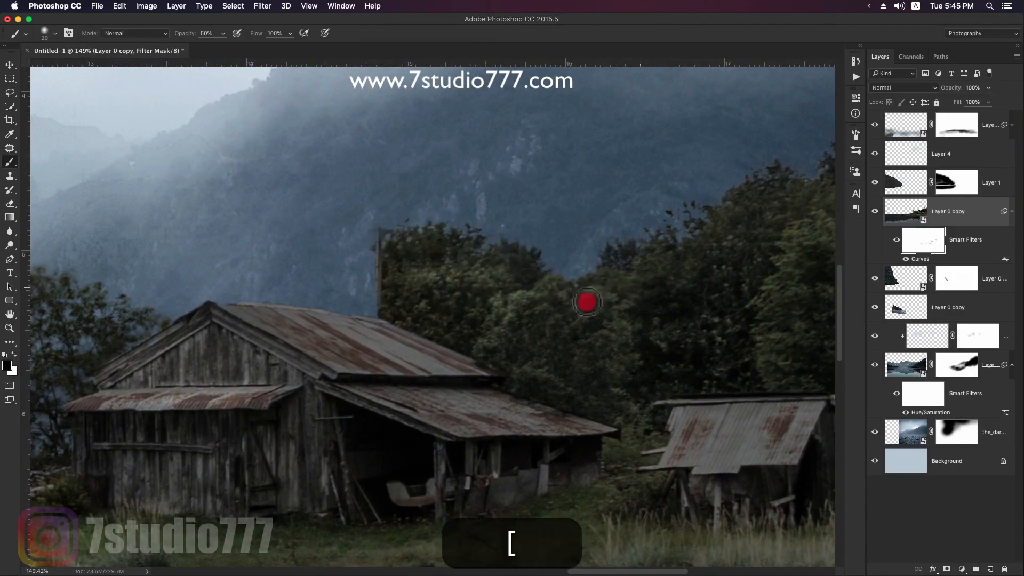
mouse_move(615, 309)
mouse_down()
mouse_move(592, 288)
mouse_move(556, 330)
mouse_move(520, 335)
mouse_up()
- Brighten the trees behind the small shed and the shed itself on the filter mask
key(space)
drag(717, 271, 545, 297)
drag(644, 244, 622, 279)
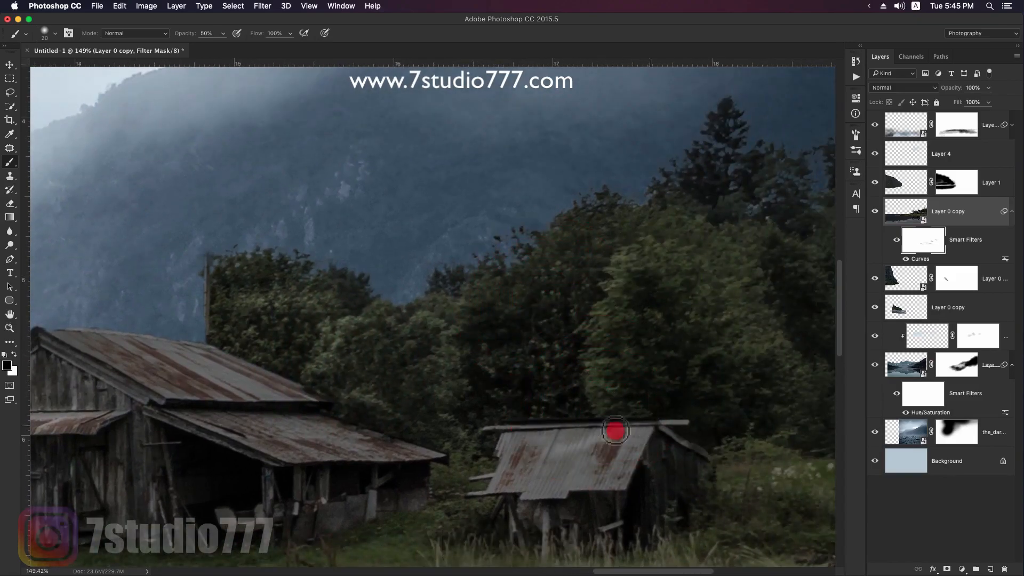
mouse_move(616, 483)
mouse_down()
mouse_move(543, 457)
mouse_move(608, 461)
mouse_move(580, 477)
mouse_move(575, 447)
mouse_move(539, 456)
mouse_move(562, 441)
mouse_move(524, 451)
mouse_up()
- Paint white on the filter mask around the small shed's side and nearby grass using a larger brush
key(bracketright)
key(bracketright)
key(x)
drag(614, 475, 726, 457)
key(z)
drag(729, 397, 663, 395)
key(v)
drag(524, 288, 561, 306)
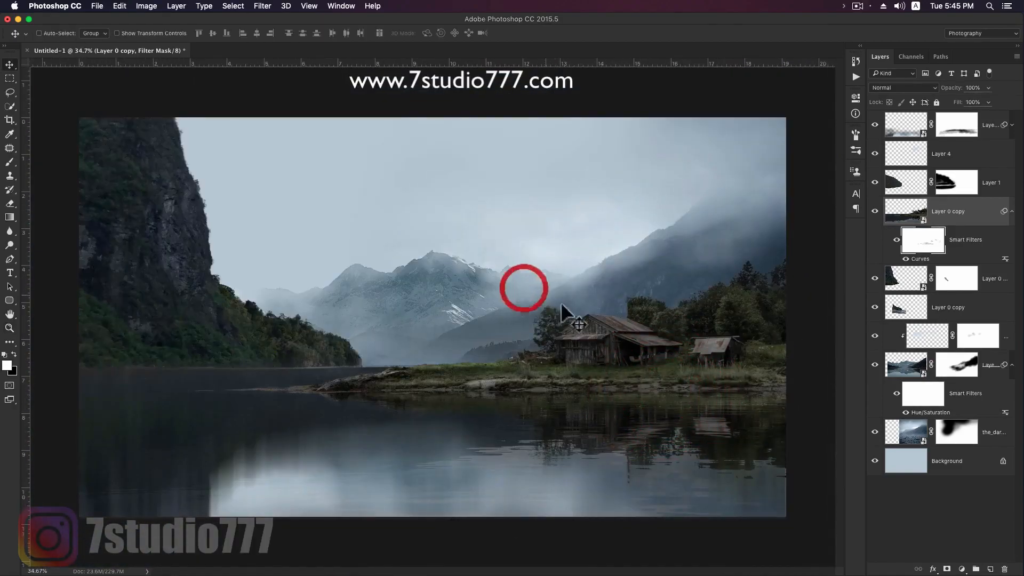
- Group the background mountain layers with their clipped layer above the Background, and toggle the group's visibility to check it
click(1011, 367)
click(1001, 393)
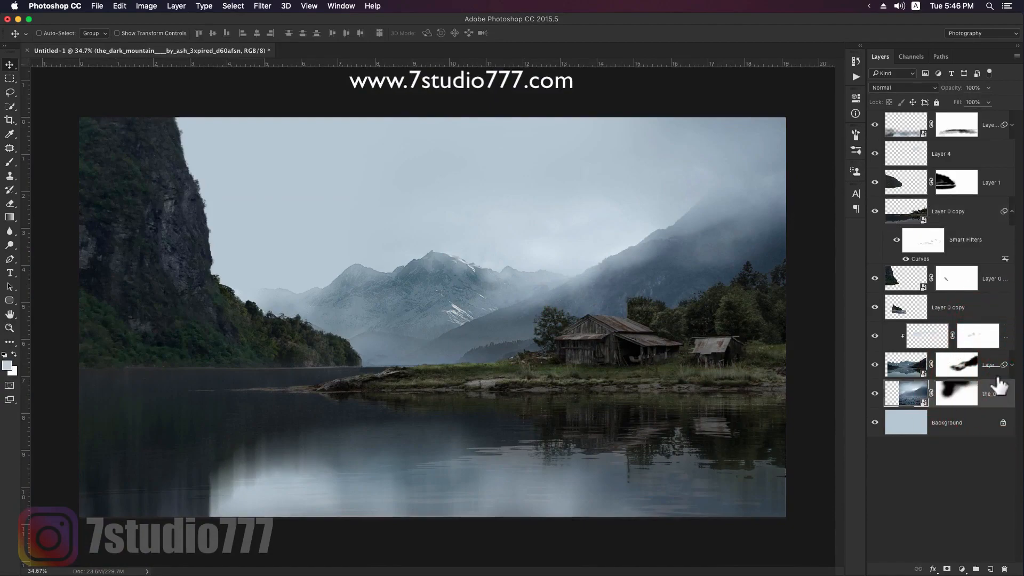
shift+click(1006, 335)
key(super+g)
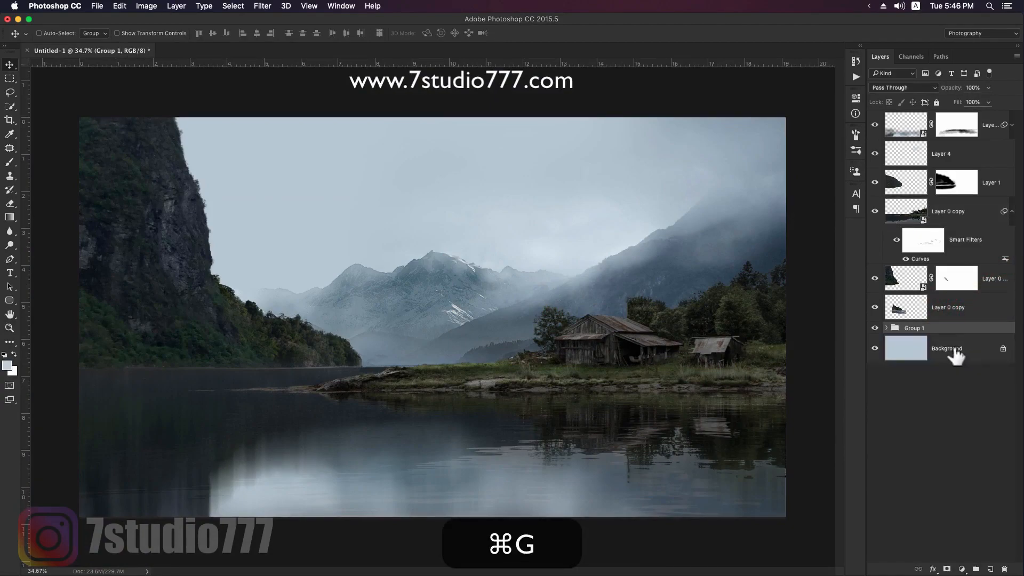
click(874, 329)
click(875, 329)
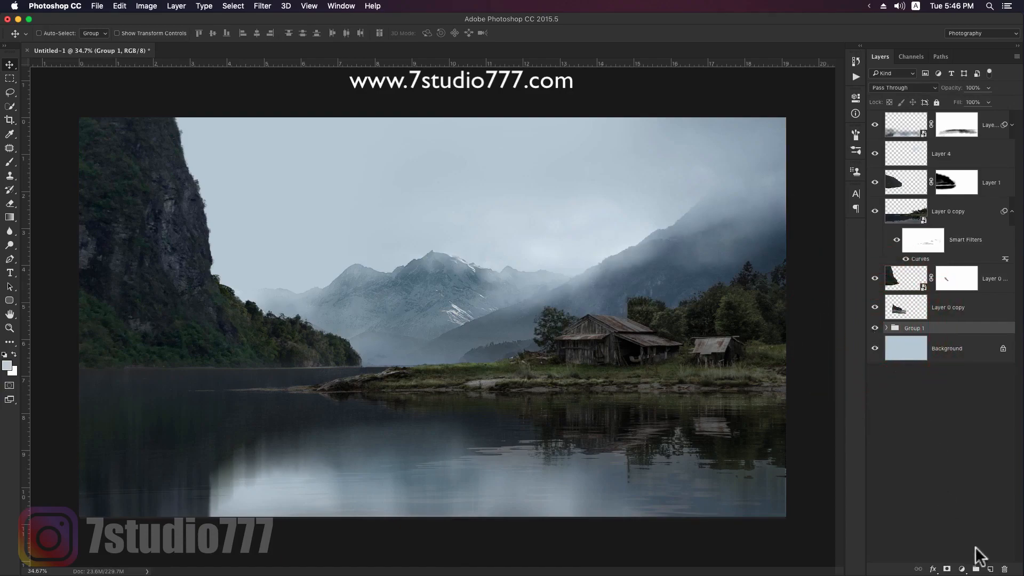
- Paint mist over the mountains behind the barn on a new layer above the group, using a 500 px textured brush at 50% opacity
click(990, 570)
key(b)
right_click(569, 252)
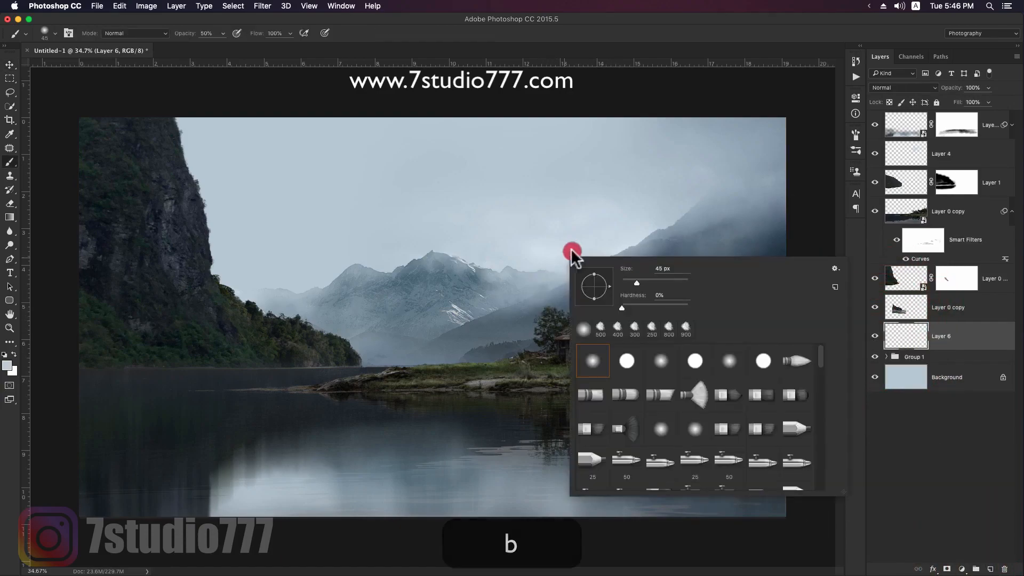
click(629, 34)
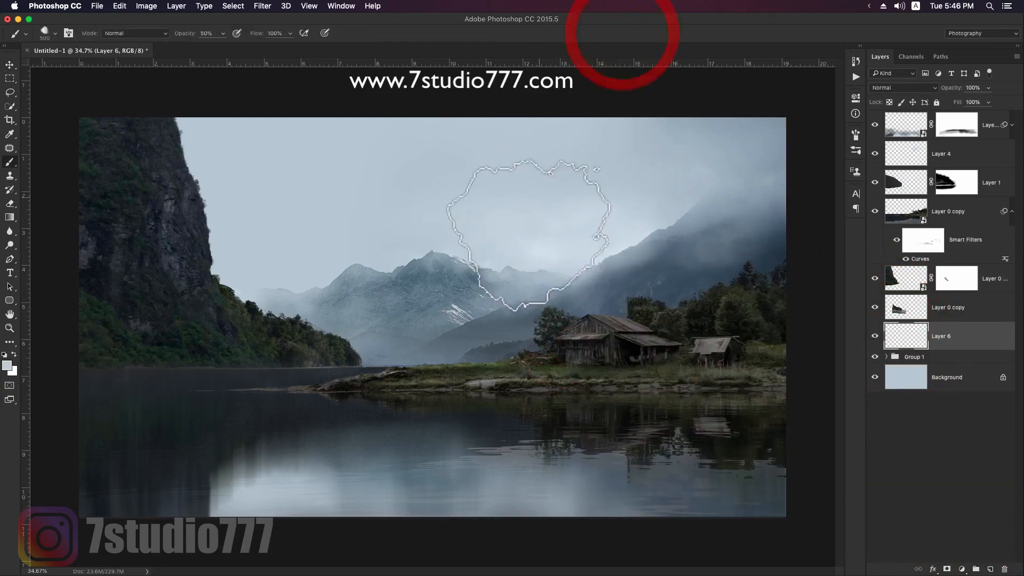
alt+click(526, 233)
mouse_move(812, 284)
mouse_down()
mouse_move(694, 324)
mouse_move(636, 320)
mouse_move(560, 365)
mouse_move(497, 361)
mouse_move(544, 327)
mouse_move(663, 313)
mouse_move(635, 291)
mouse_move(789, 256)
mouse_move(674, 313)
mouse_move(321, 368)
mouse_up()
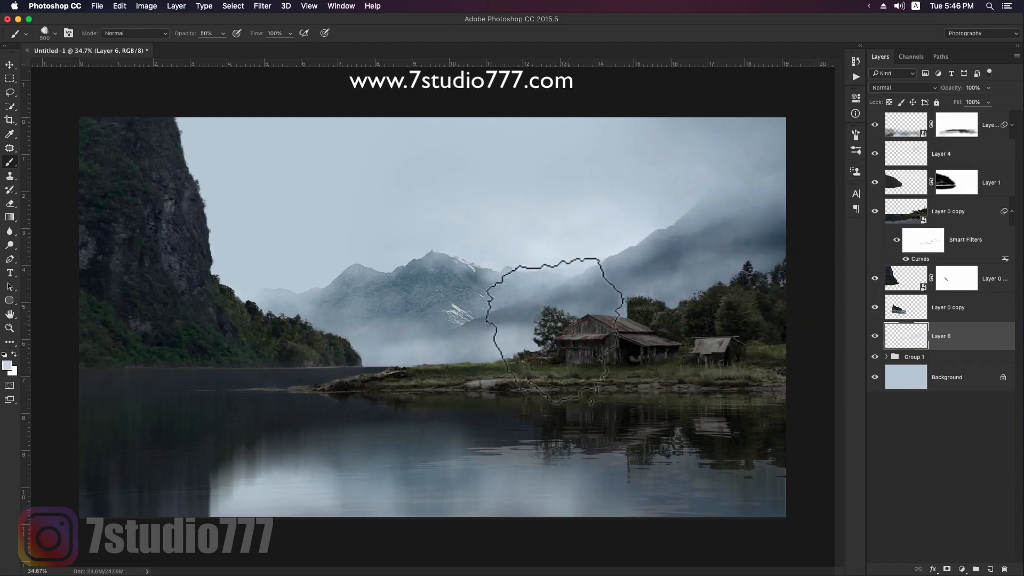
drag(563, 325, 352, 320)
mouse_move(379, 261)
mouse_down()
mouse_move(571, 333)
mouse_move(430, 352)
mouse_move(591, 306)
mouse_move(536, 309)
mouse_move(779, 266)
mouse_move(657, 303)
mouse_up()
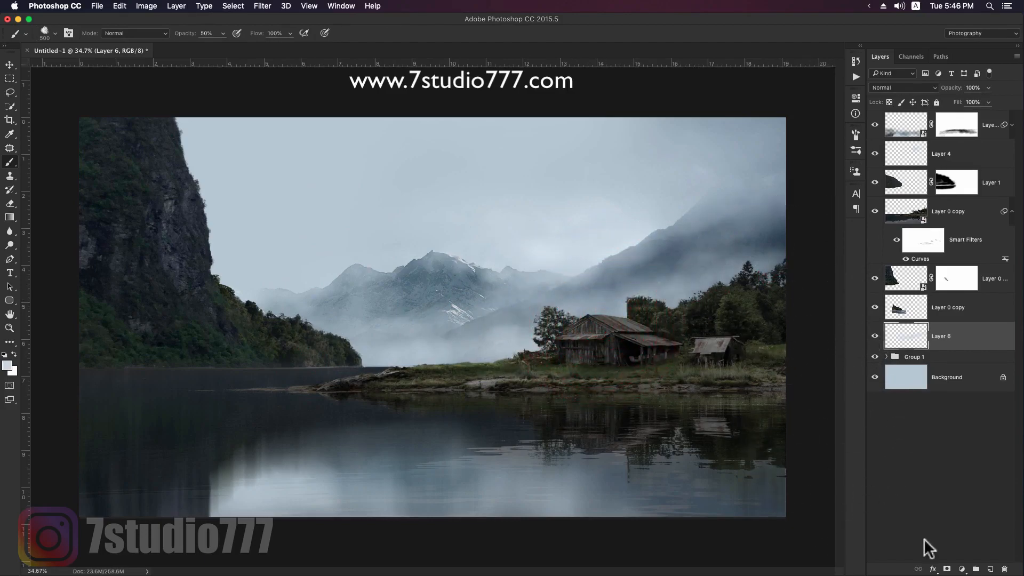
- Add a mask to the new mist layer and paint black on it to thin the mist behind the barn and trees
click(949, 570)
click(357, 344)
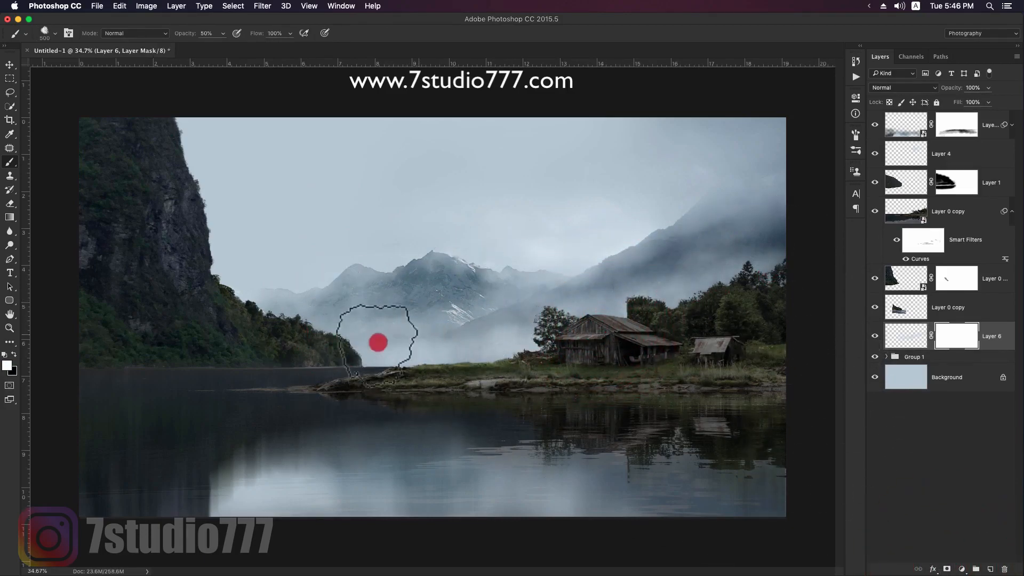
key(x)
drag(544, 323, 389, 345)
mouse_move(354, 315)
mouse_down()
mouse_move(315, 345)
mouse_move(497, 334)
mouse_move(530, 343)
mouse_move(405, 350)
mouse_move(587, 298)
mouse_up()
mouse_move(693, 277)
mouse_down()
mouse_move(330, 344)
mouse_move(487, 338)
mouse_move(528, 325)
mouse_move(530, 345)
mouse_move(710, 297)
mouse_up()
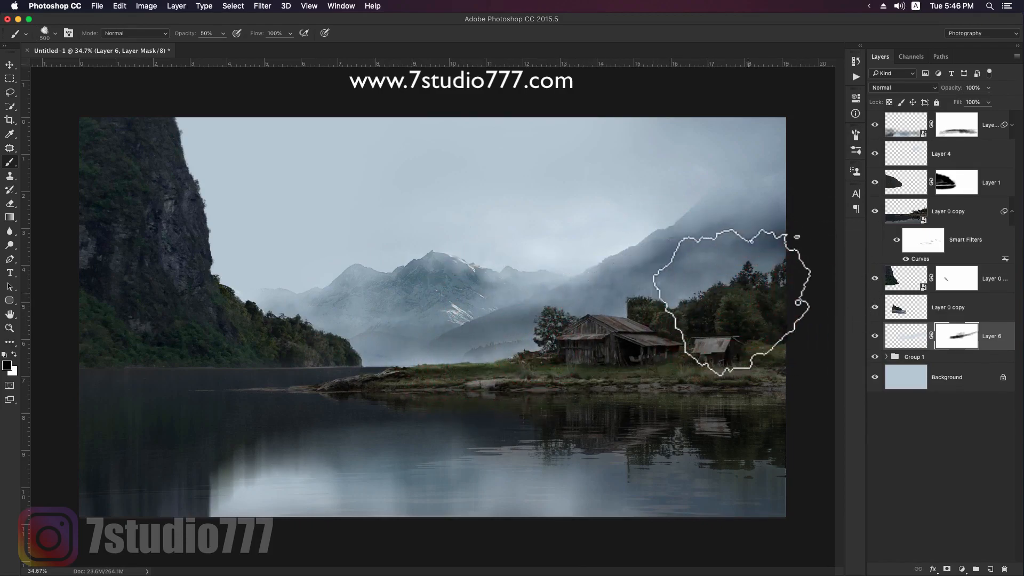
key(v)
- Paint a band of mist along the waterline below the cliff on Layer 4 with a 300 px brush at 50% opacity
click(906, 154)
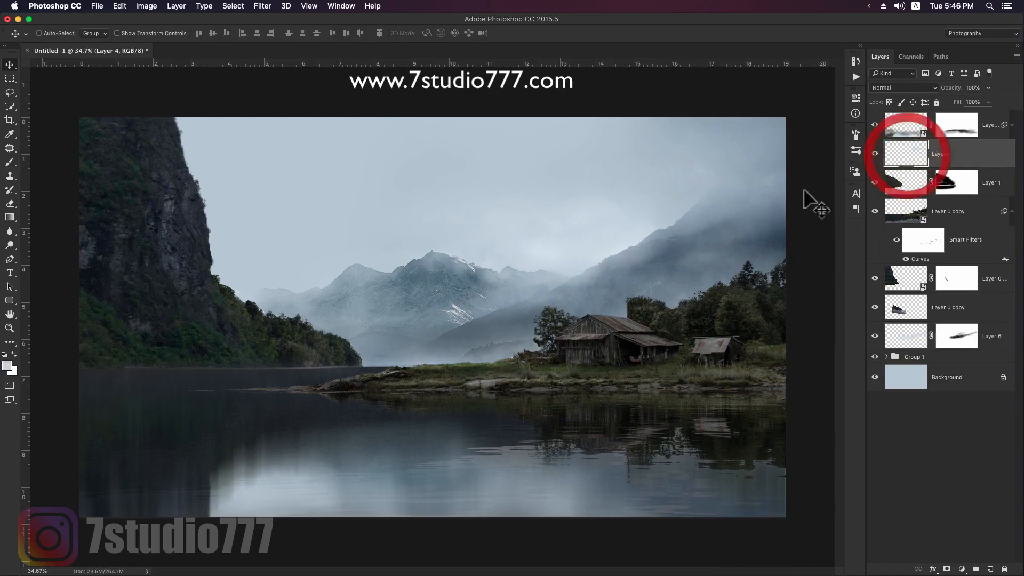
key(b)
key(bracketleft)
mouse_move(389, 354)
mouse_down()
mouse_move(384, 363)
mouse_move(164, 366)
mouse_move(110, 354)
mouse_up()
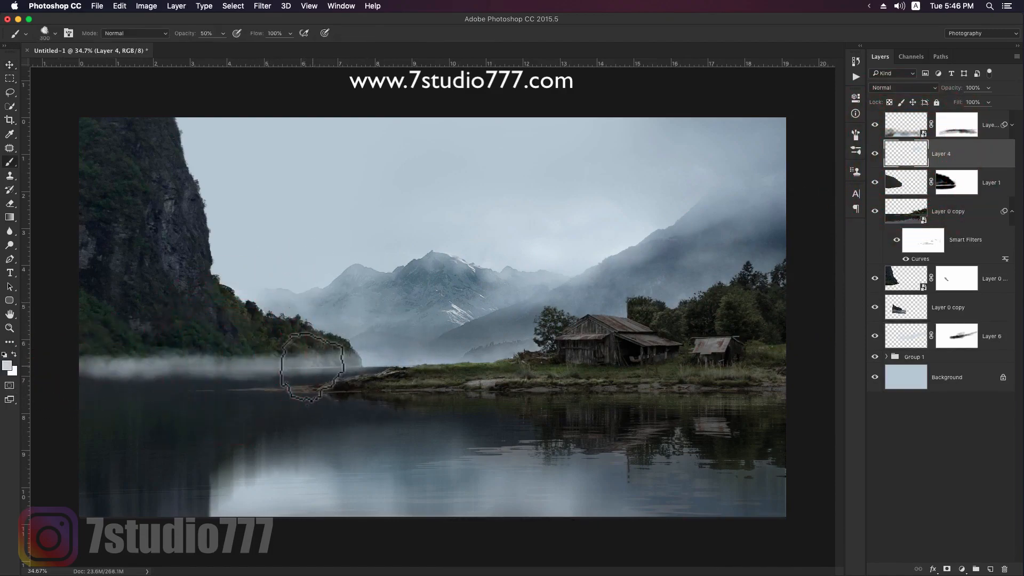
- Build up soft mist over the cliff's wooded foot and the water on Layer 4 with the brush at 10% opacity
key(1)
key(bracketright)
key(bracketright)
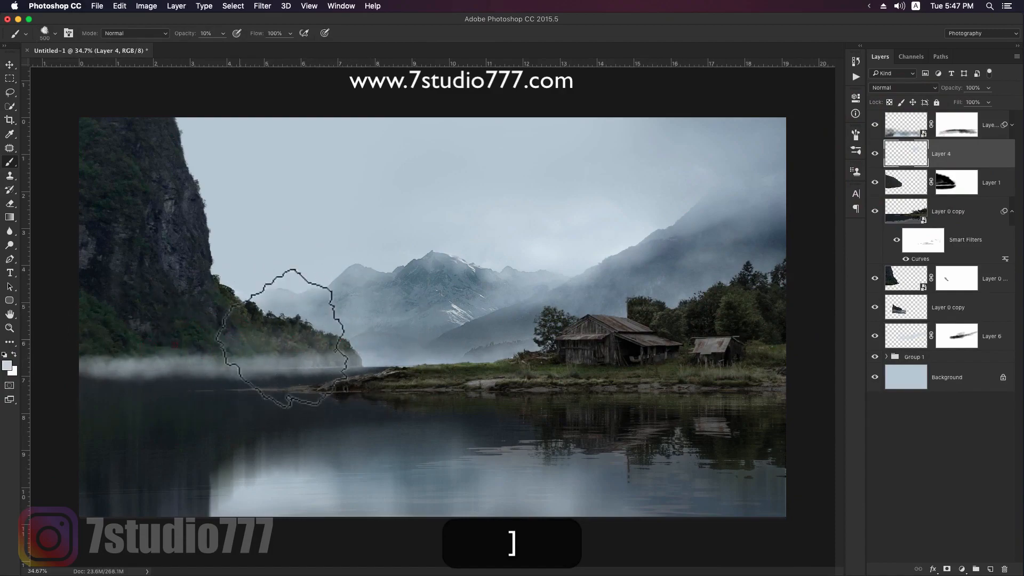
click(164, 337)
mouse_move(164, 338)
mouse_down()
mouse_move(66, 347)
mouse_move(67, 378)
mouse_move(165, 373)
mouse_up()
key(bracketleft)
key(bracketright)
key(bracketleft)
key(bracketleft)
mouse_move(315, 373)
mouse_down()
mouse_move(128, 393)
mouse_move(189, 385)
mouse_up()
mouse_move(271, 343)
mouse_down()
mouse_move(97, 351)
mouse_move(384, 348)
mouse_up()
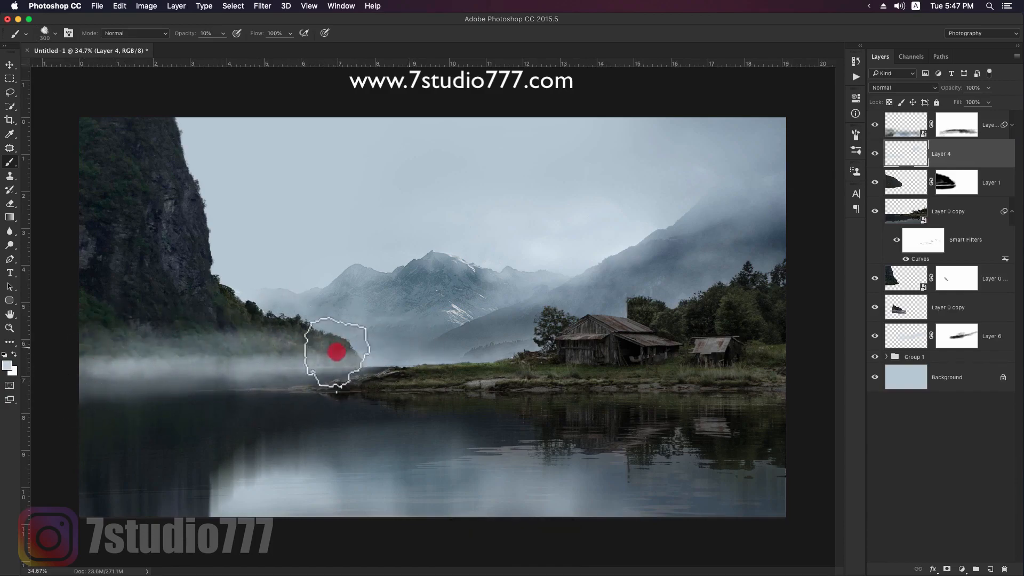
key(bracketright)
drag(261, 352, 220, 359)
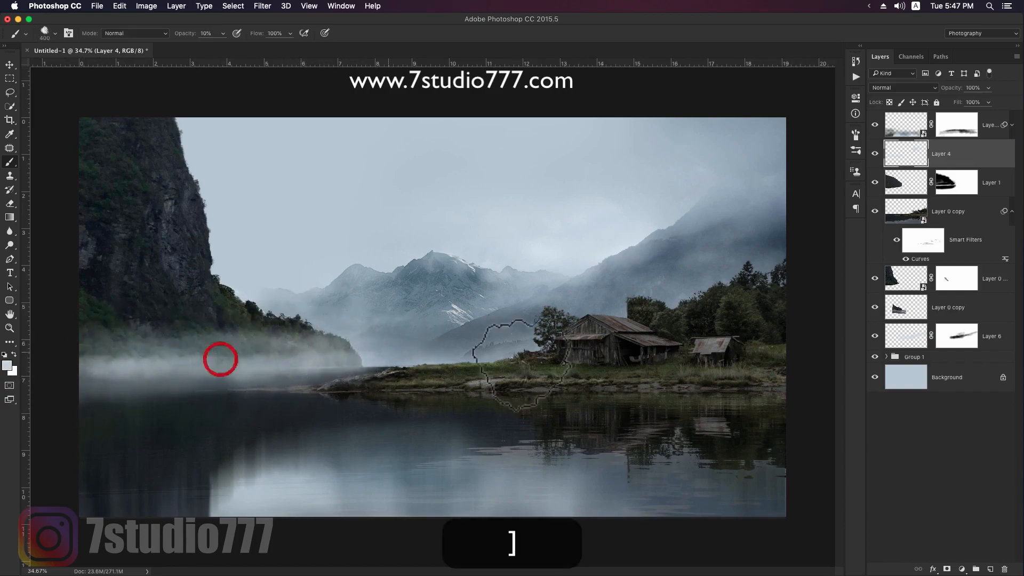
- Add a mask to Layer 4 and thin the mist along the cliff's foot with black at 10% brush opacity
click(947, 569)
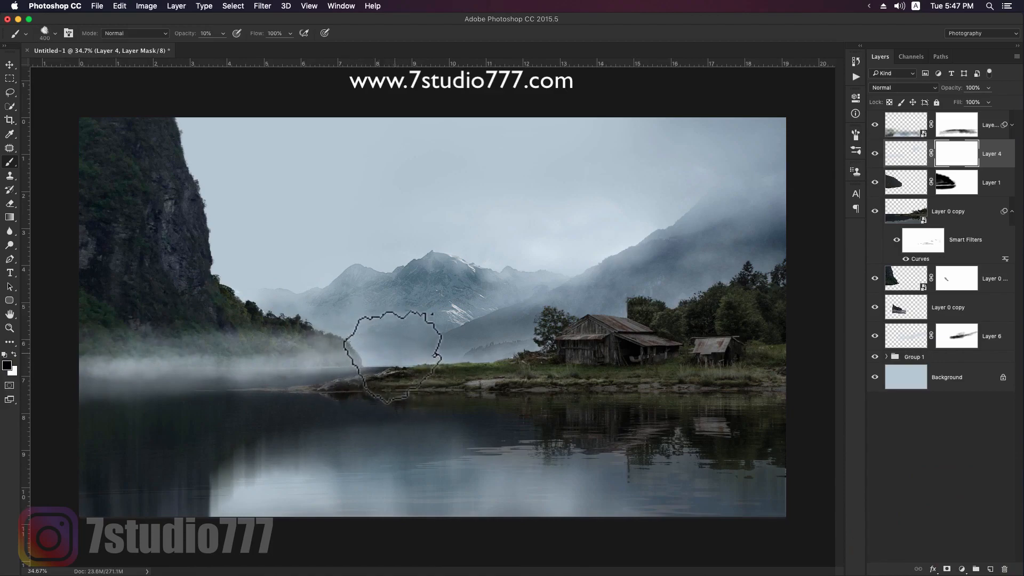
key(bracketleft)
key(bracketleft)
key(bracketright)
key(bracketright)
mouse_move(296, 366)
mouse_down()
mouse_move(130, 374)
mouse_move(166, 358)
mouse_move(97, 368)
mouse_move(173, 380)
mouse_up()
key(bracketright)
key(bracketright)
key(bracketright)
key(bracketleft)
key(bracketleft)
key(bracketleft)
key(bracketright)
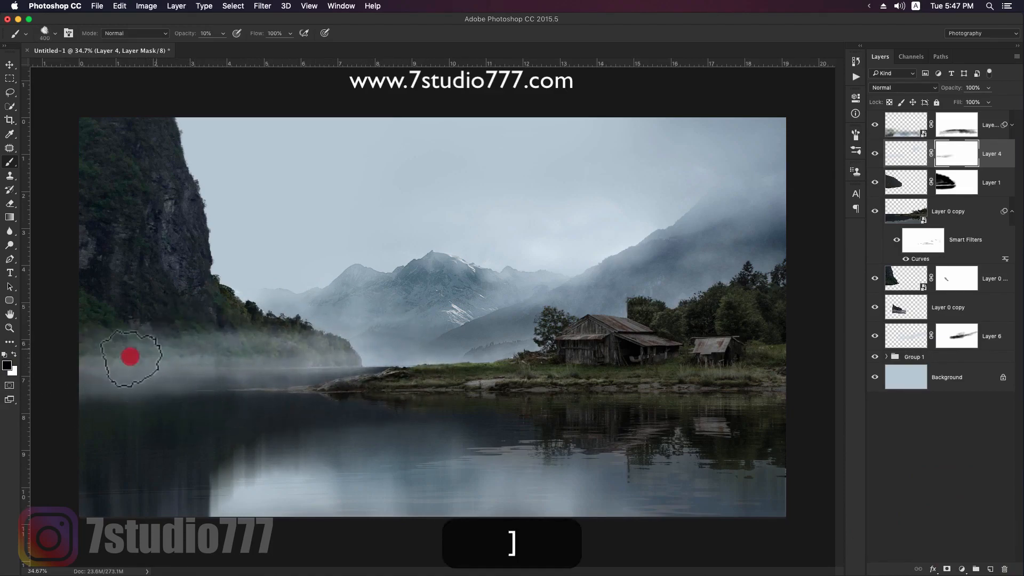
drag(370, 341, 331, 350)
- Fade the waterline mist on Layer 4's mask with varying brush sizes at 10% opacity
key(bracketleft)
key(bracketleft)
key(bracketleft)
key(bracketleft)
key(bracketright)
drag(263, 376, 103, 383)
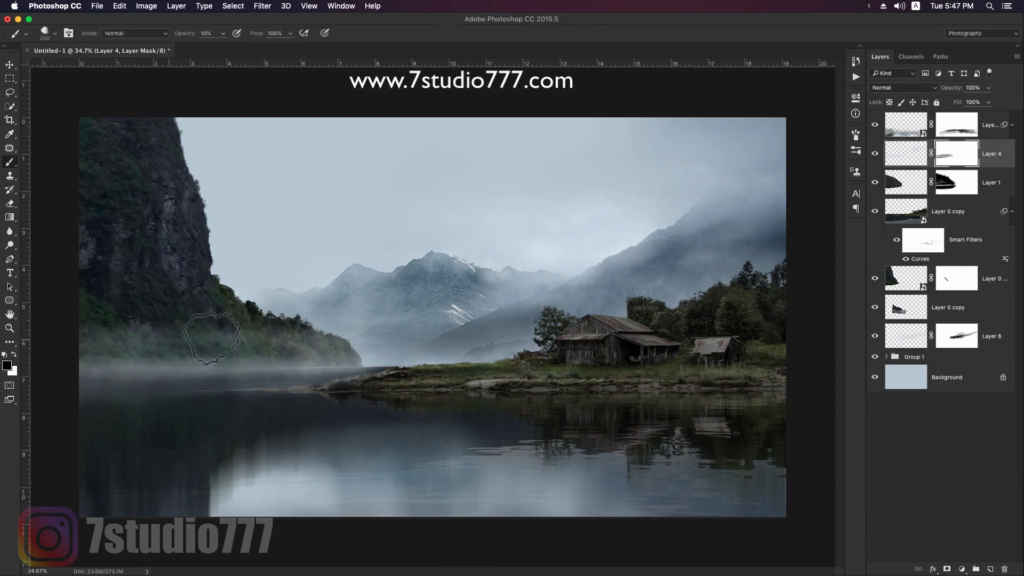
key(bracketright)
key(bracketright)
drag(208, 367, 126, 375)
key(bracketright)
key(bracketright)
key(bracketright)
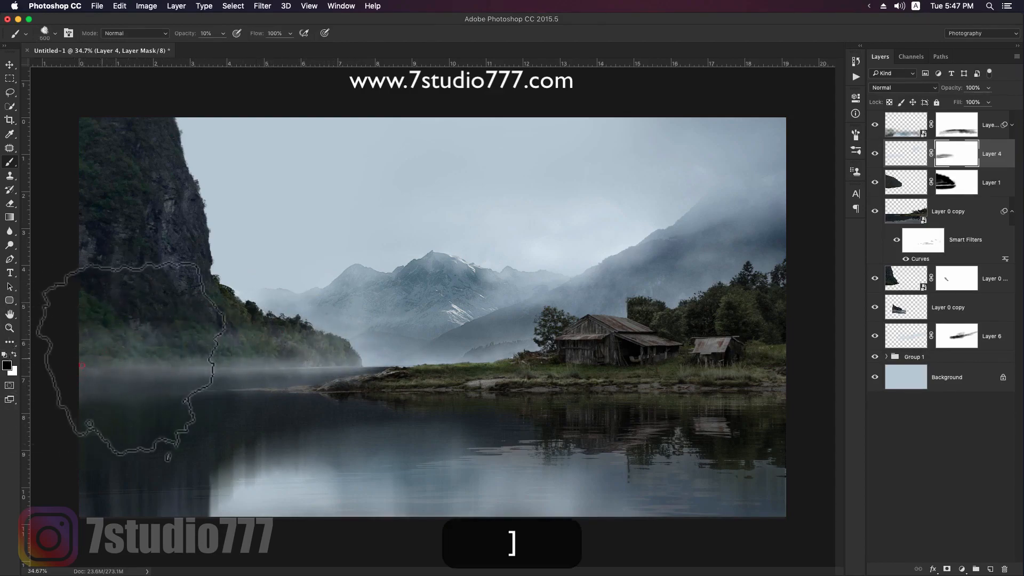
click(95, 367)
key(bracketleft)
key(bracketleft)
key(bracketleft)
key(bracketleft)
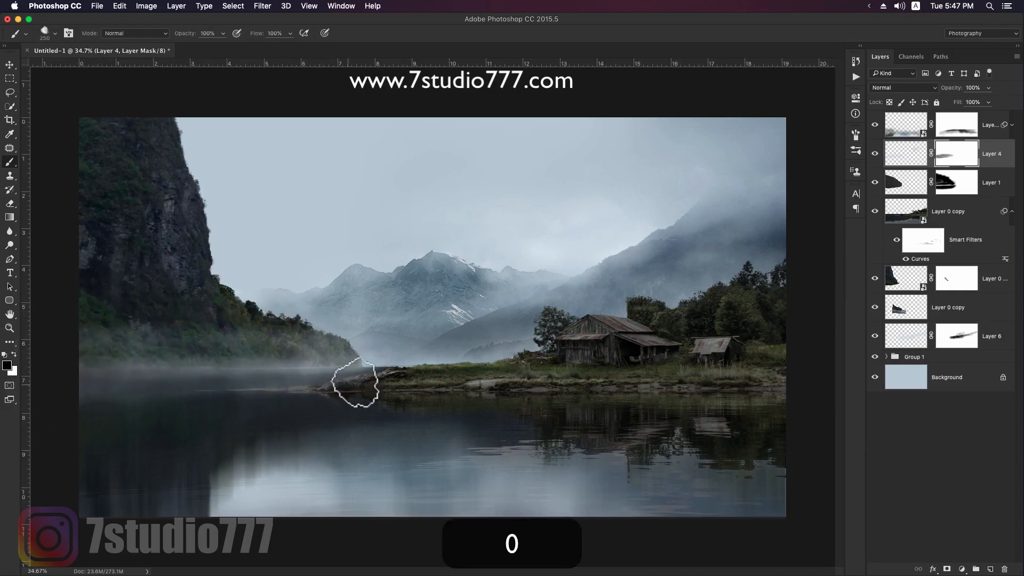
- Mask away the mist's lower edge over the dark water below the cliff, finishing with a 300 px brush at 30% opacity
click(201, 392)
key(3)
key(bracketright)
click(176, 382)
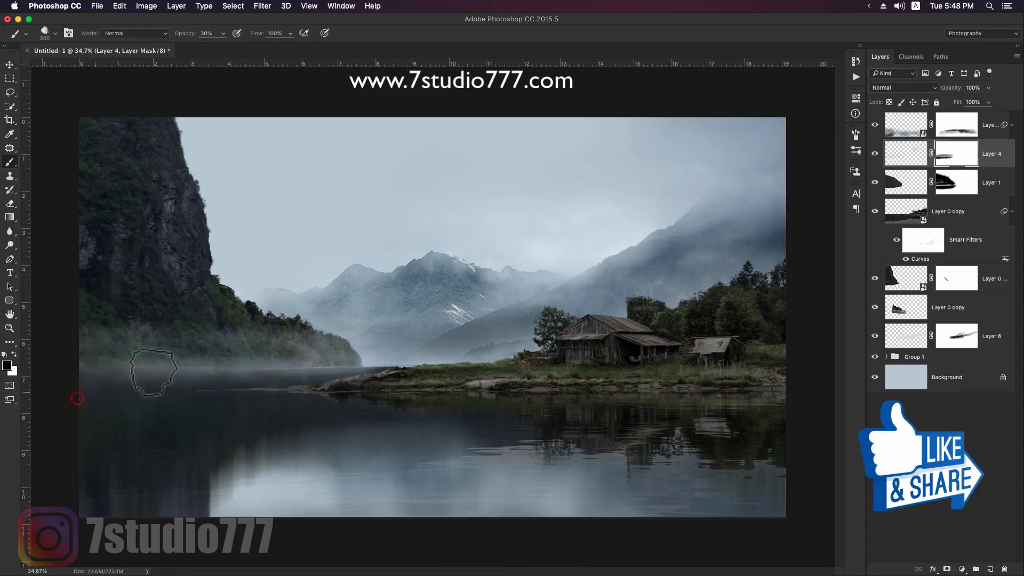
- Paint mist onto the Layer 4 image along the cliff's lower wooded slope with a large brush at 30% opacity
click(908, 160)
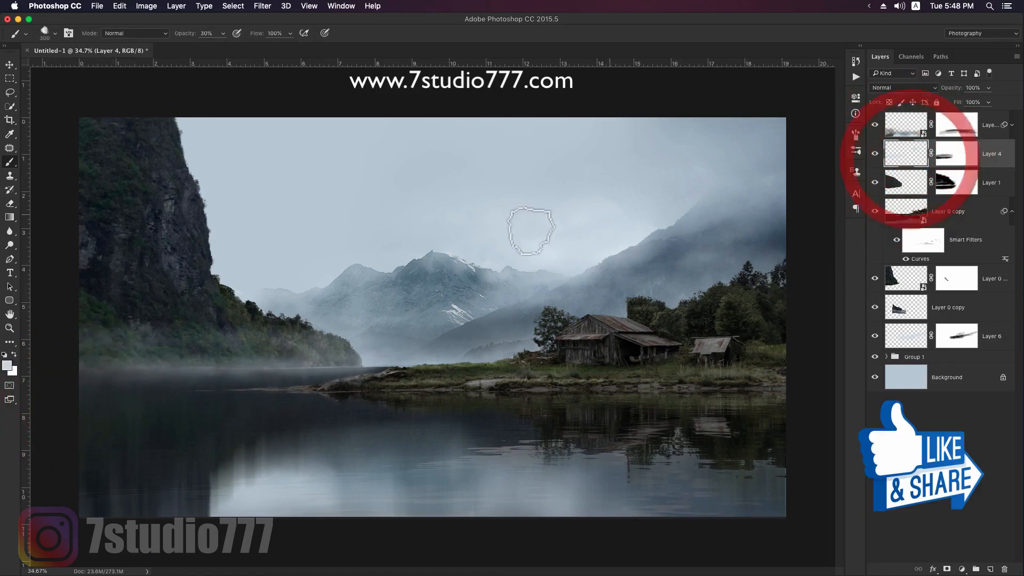
key(b)
key(bracketright)
key(bracketright)
key(bracketright)
key(bracketright)
click(218, 273)
key(bracketleft)
click(222, 277)
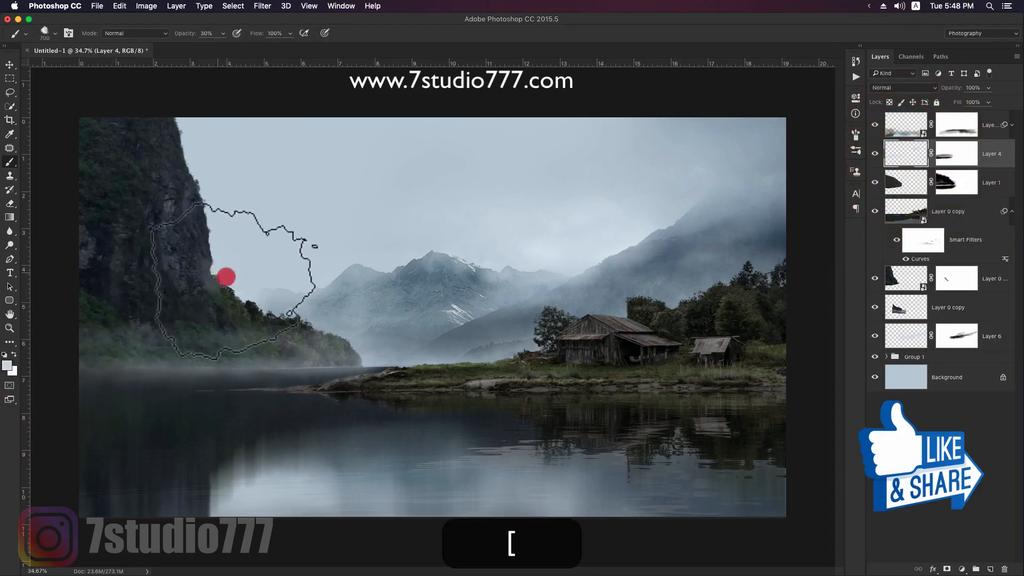
click(280, 305)
click(338, 309)
- Paint mist around the cliff's top and down its outer edge to the slope on Layer 4 at 30% opacity, varying the brush size
key(bracketleft)
key(bracketleft)
key(bracketleft)
key(bracketright)
key(bracketright)
click(187, 142)
key(bracketright)
click(171, 133)
key(bracketleft)
click(221, 186)
key(bracketleft)
key(bracketleft)
click(190, 179)
key(bracketright)
click(155, 118)
key(bracketright)
click(121, 119)
click(209, 174)
key(bracketright)
click(171, 160)
key(bracketright)
click(219, 233)
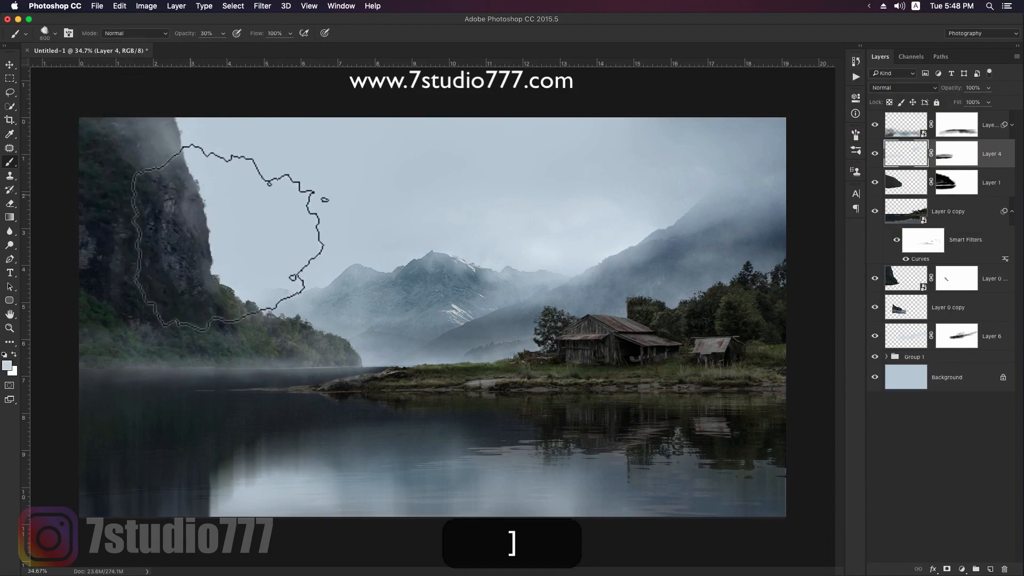
click(253, 286)
click(255, 304)
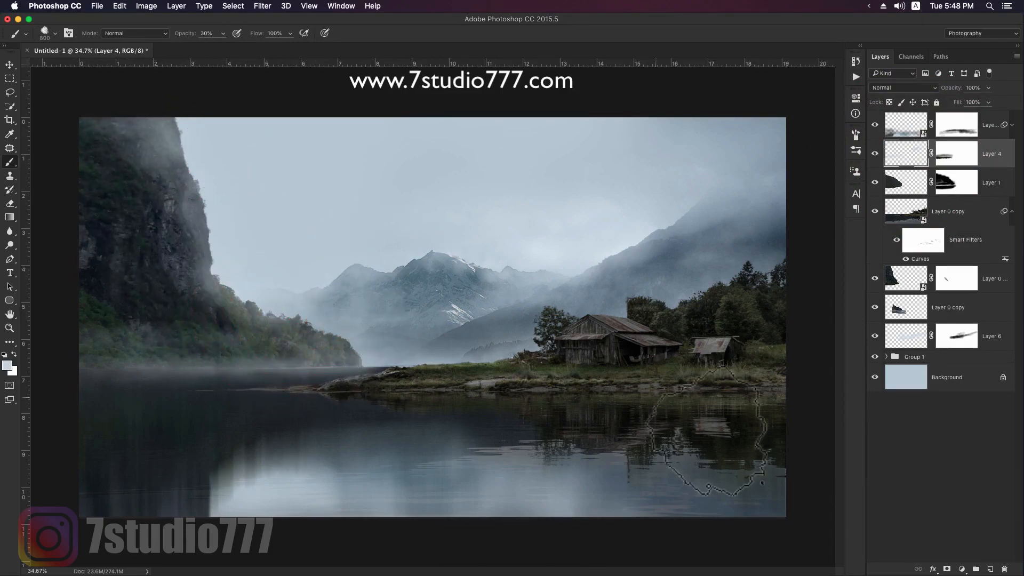
- Thin the mist over the cliff's top and face on Layer 4's mask with black at 30% brush opacity
mouse_move(146, 151)
mouse_down()
mouse_move(160, 155)
mouse_move(176, 194)
mouse_move(113, 161)
mouse_up()
key(bracketleft)
key(bracketleft)
key(bracketleft)
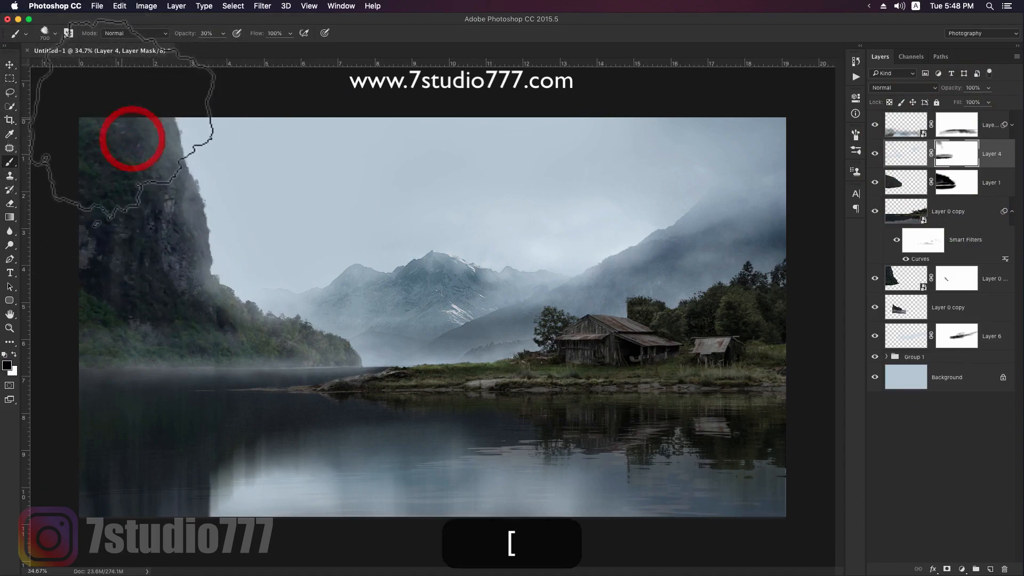
key(bracketleft)
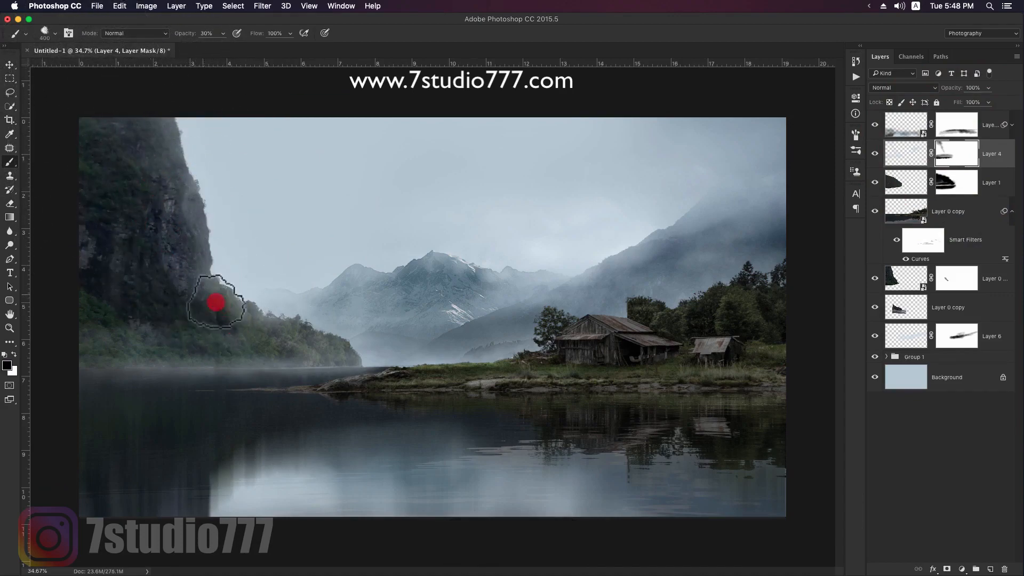
drag(101, 142, 100, 142)
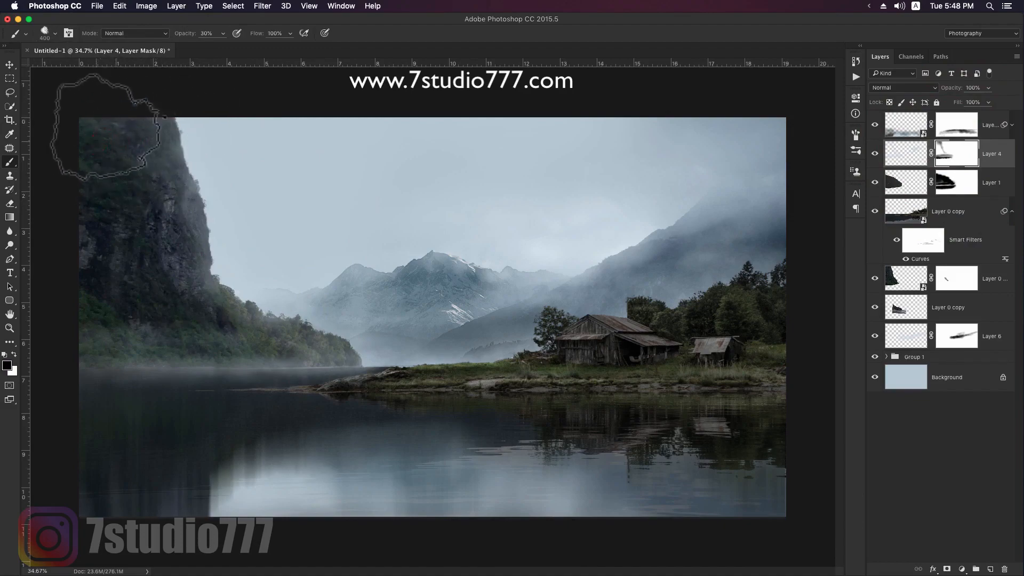
key(v)
- Reduce the opacity of the Layer 4 mist to 77%
key(z)
drag(578, 291, 563, 289)
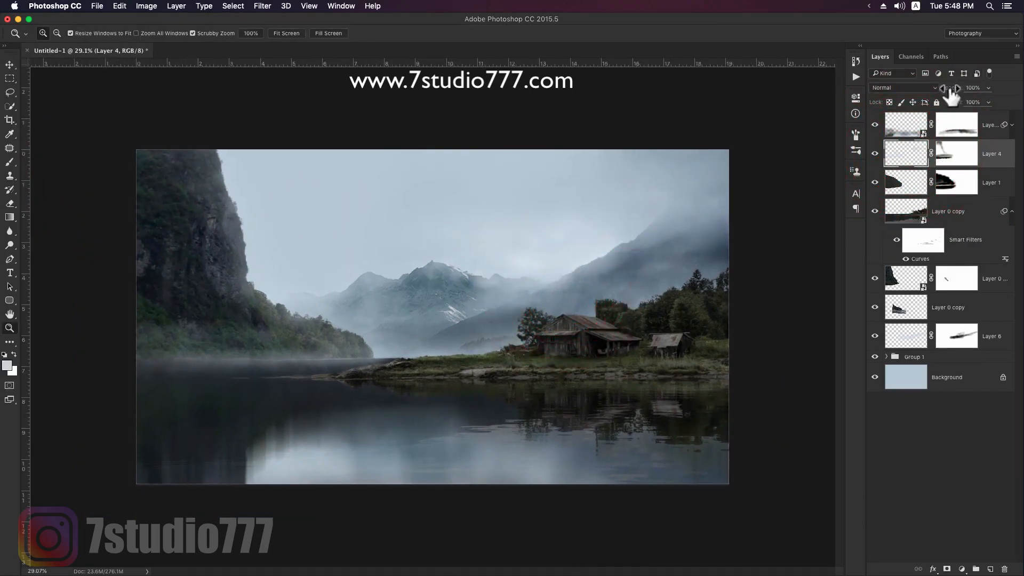
drag(934, 92, 940, 91)
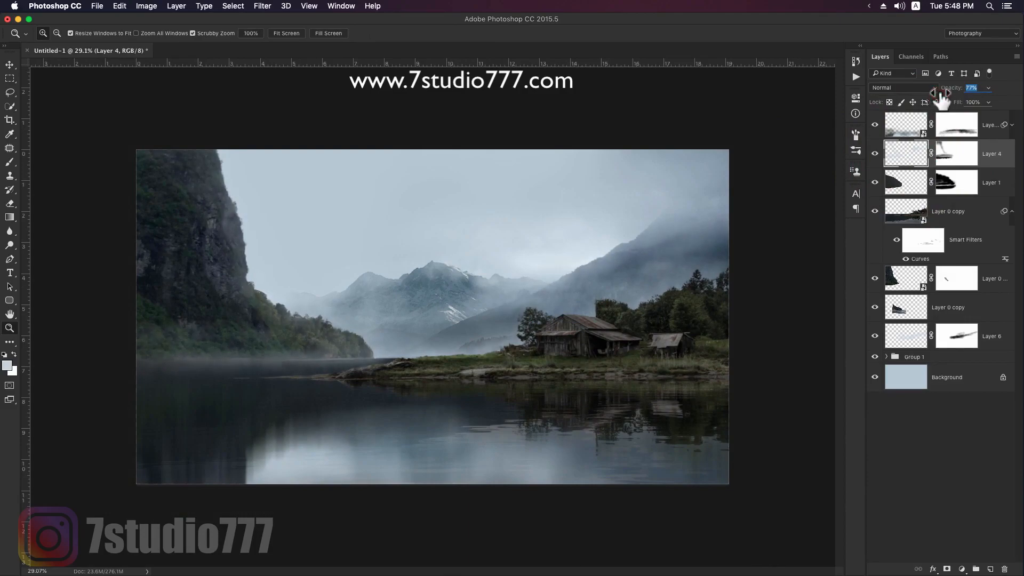
key(v)
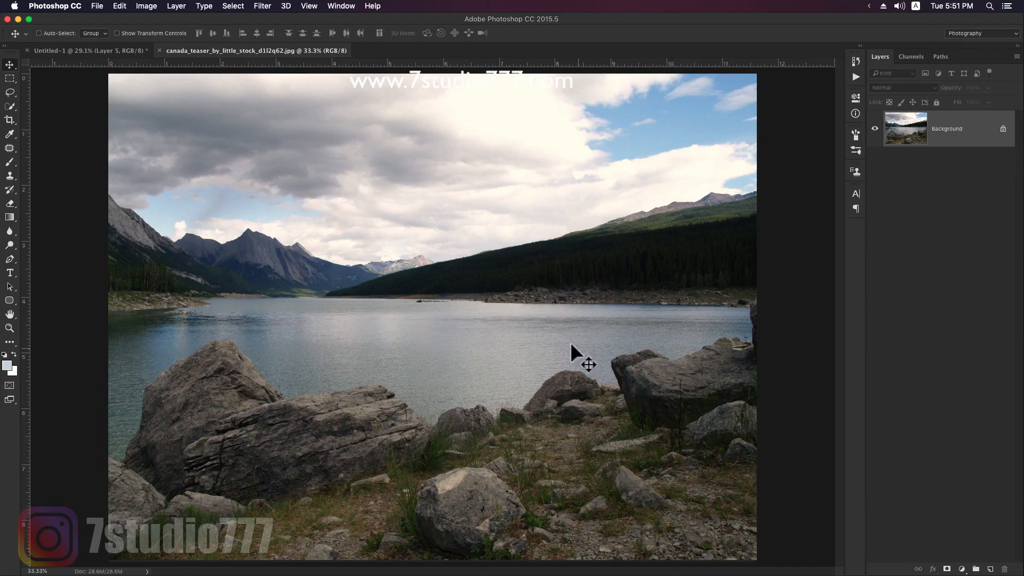
- Quick-select the foreground rocks along the far side of the shore in the Canada lake photo
key(w)
mouse_move(583, 389)
mouse_down()
mouse_move(556, 387)
mouse_move(495, 444)
mouse_move(478, 411)
mouse_up()
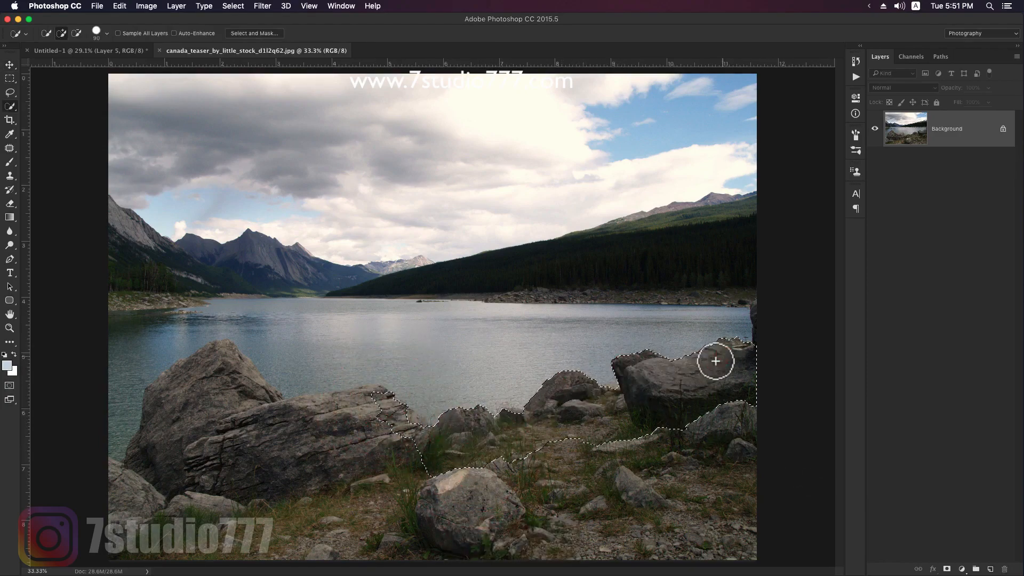
drag(611, 386, 622, 411)
key([)
click(409, 412)
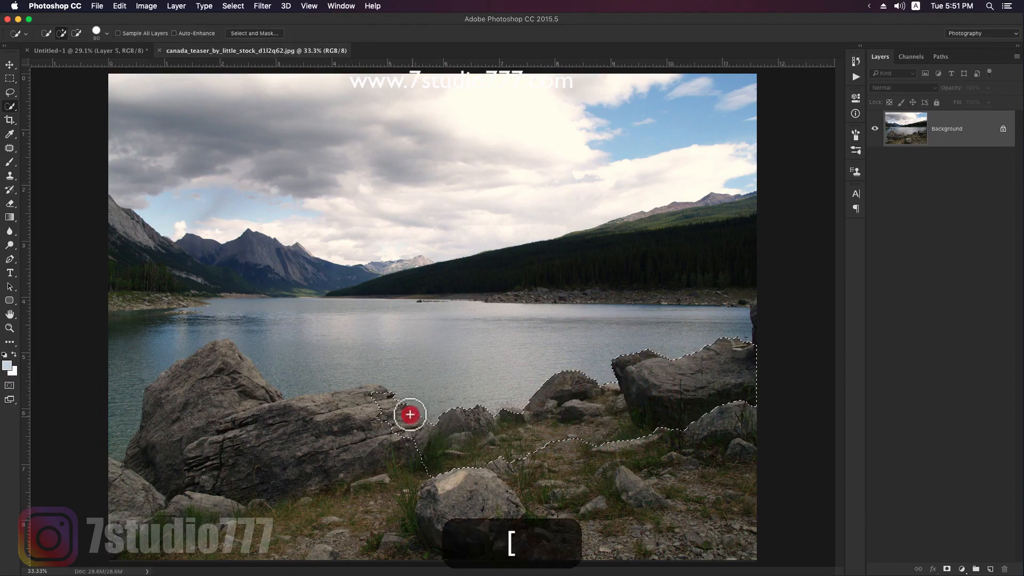
- Extend the selection over the two large boulders and the whole rocky foreground, leaving out the lake water
drag(379, 390, 357, 394)
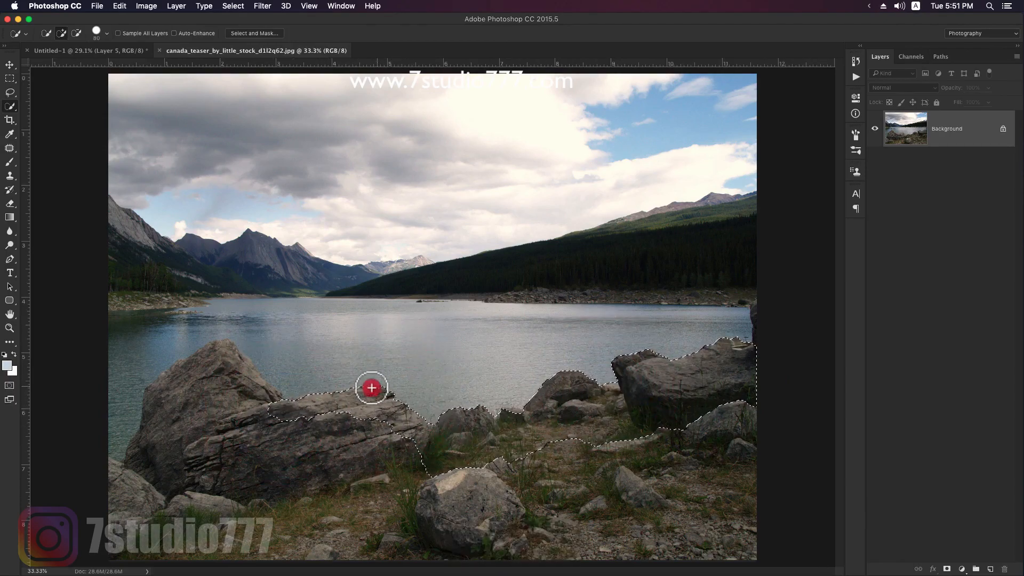
mouse_move(283, 401)
mouse_down()
mouse_move(222, 348)
mouse_move(279, 393)
mouse_up()
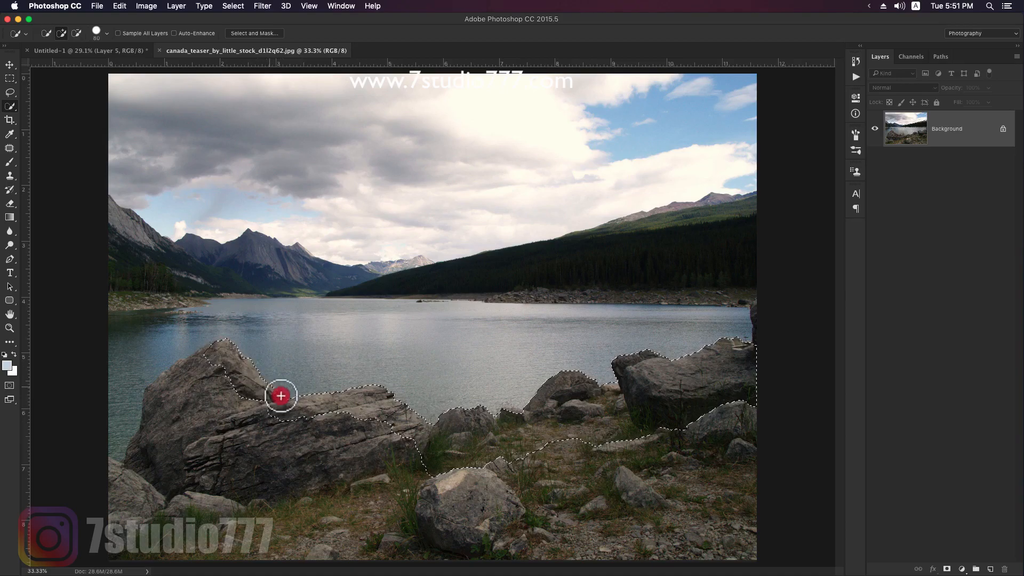
mouse_move(245, 358)
mouse_down()
mouse_move(203, 352)
mouse_move(183, 362)
mouse_up()
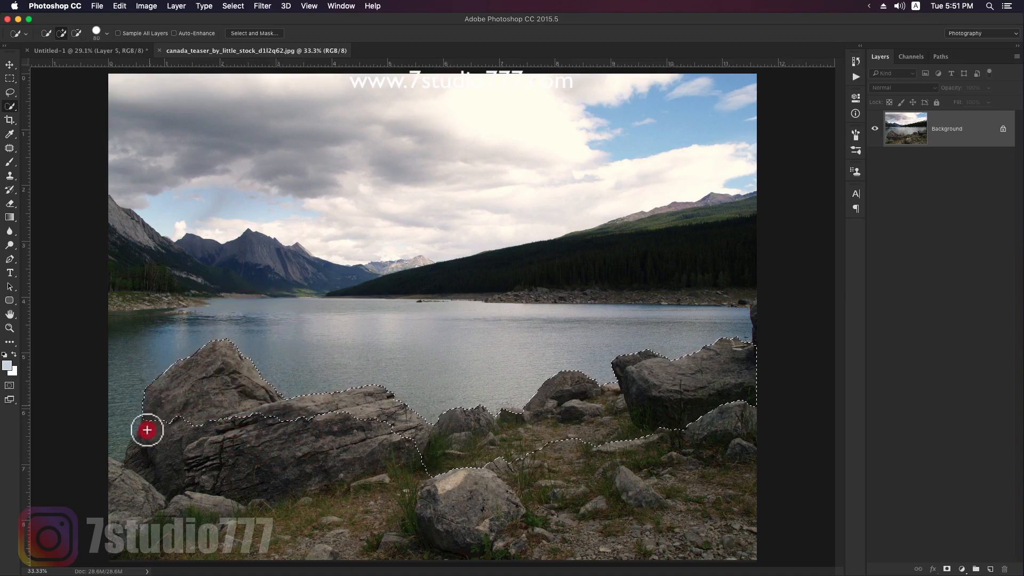
key(alt)
mouse_move(660, 322)
mouse_down()
mouse_move(525, 343)
mouse_move(392, 320)
mouse_up()
mouse_move(264, 336)
mouse_down()
mouse_move(231, 308)
mouse_move(145, 355)
mouse_move(117, 432)
mouse_up()
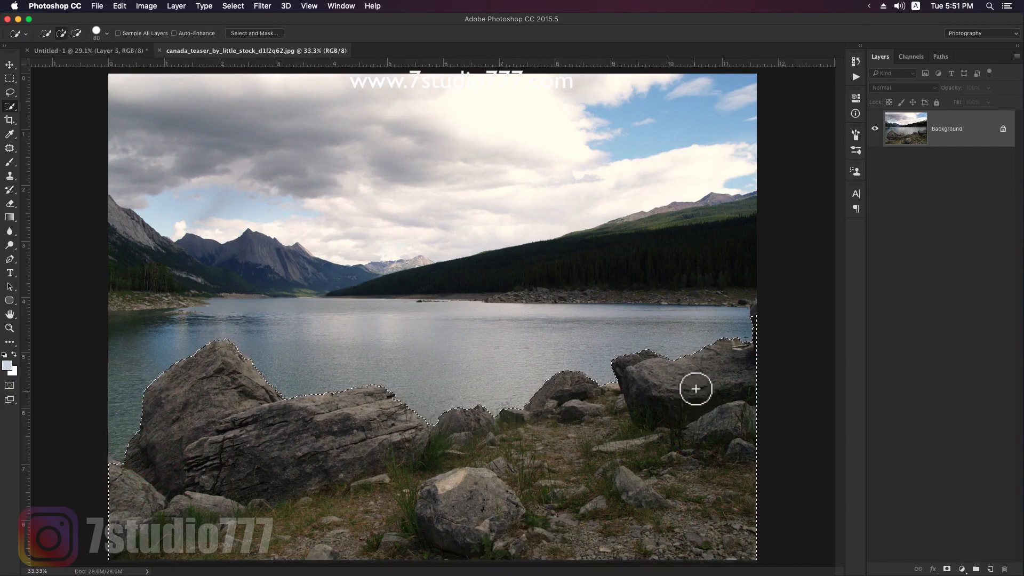
- Copy the selected rocks, close the lake photo and paste them into the Untitled-1 composite
key(super+c)
key(super+w)
key(v)
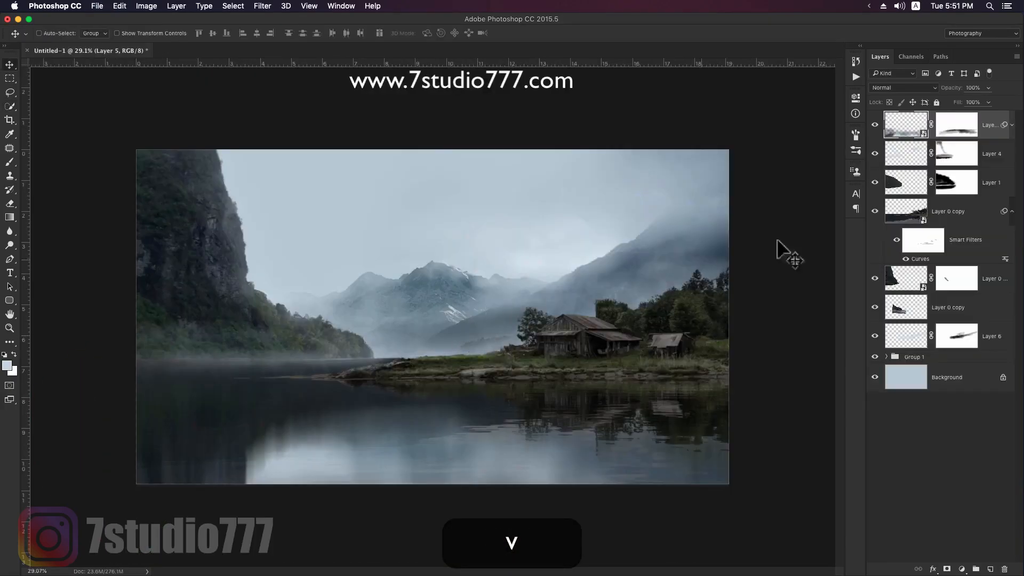
key(super+v)
- Scale and position the pasted rocks so they span the composite's lower edge in front of the lake
key(super+t)
drag(634, 310, 642, 450)
drag(792, 404, 794, 446)
drag(736, 379, 762, 373)
drag(710, 431, 665, 445)
double_click(699, 433)
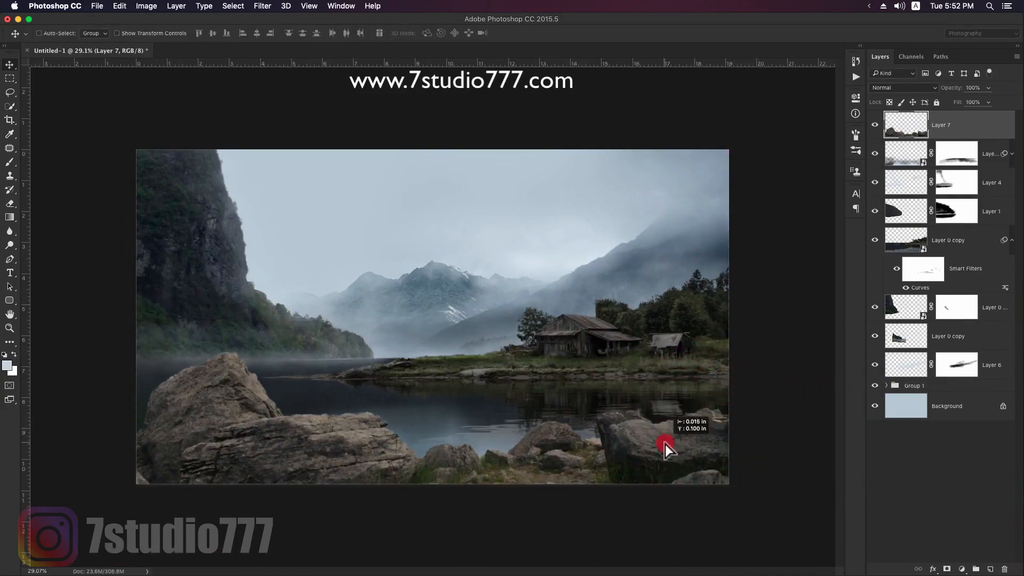
- Lower the rocks' saturation with Hue/Saturation and convert Layer 7 to a smart object
key(super+u)
drag(785, 230, 767, 229)
key(Return)
right_click(976, 128)
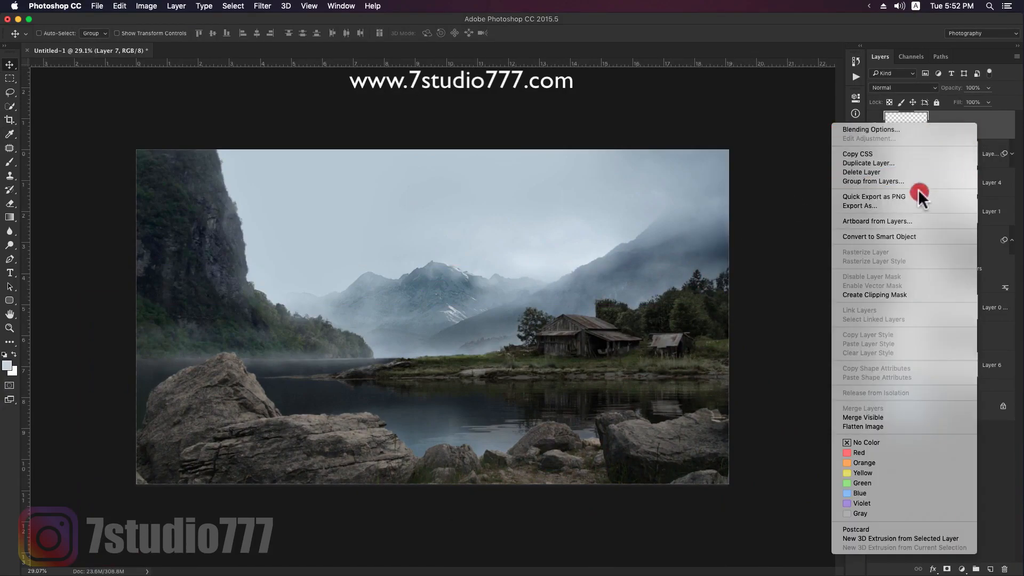
click(897, 236)
- Darken the rocks with Curves, lowering the white point output to 180 and mapping input 66 to output 21
key(super+m)
drag(318, 173, 833, 124)
drag(737, 175, 753, 213)
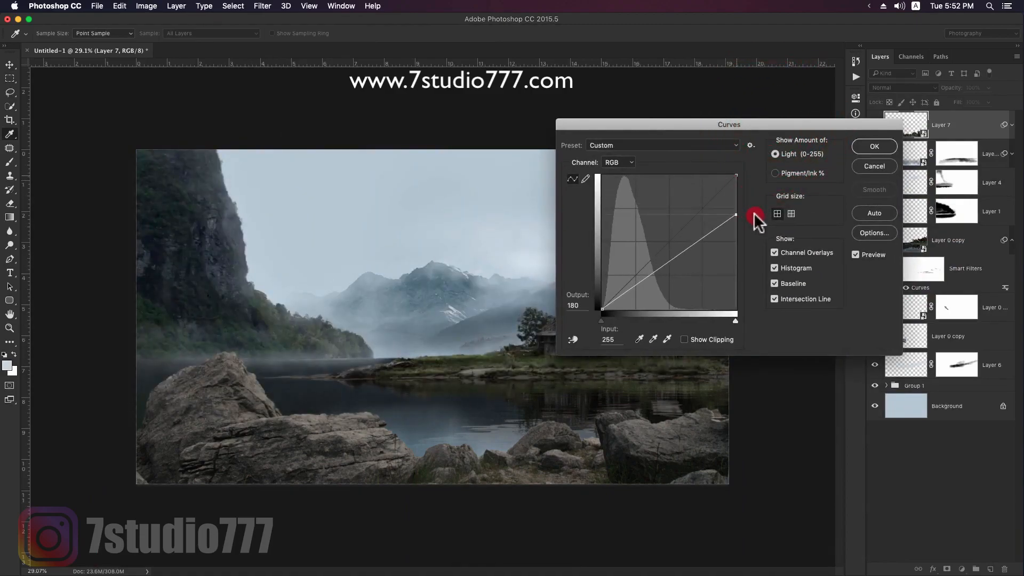
drag(638, 295, 638, 295)
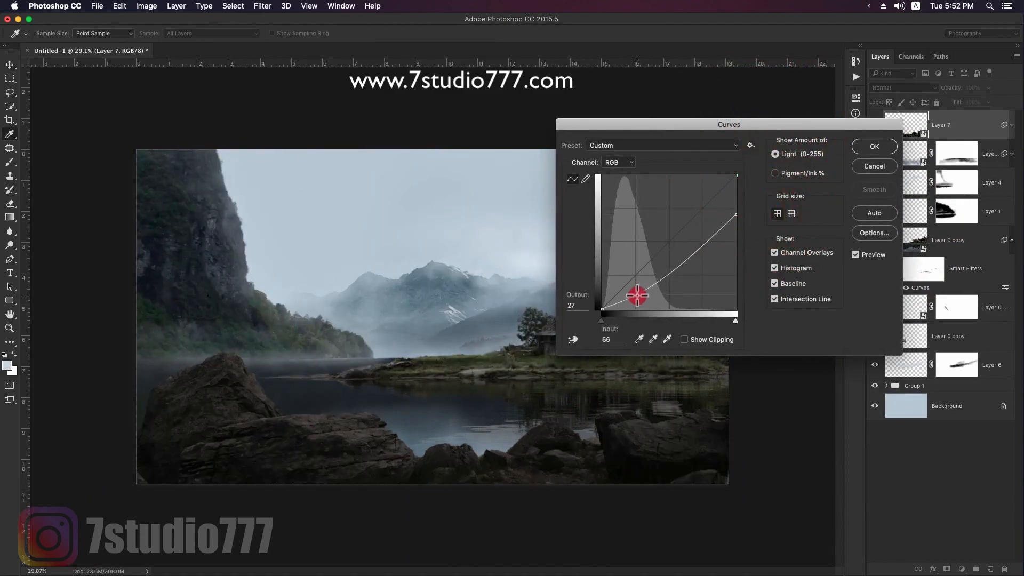
click(873, 148)
- Enlarge the Layer 7 rocks to about 102% and place them along the composite's lower edge
mouse_move(388, 432)
mouse_down()
mouse_move(379, 427)
mouse_move(391, 426)
mouse_up()
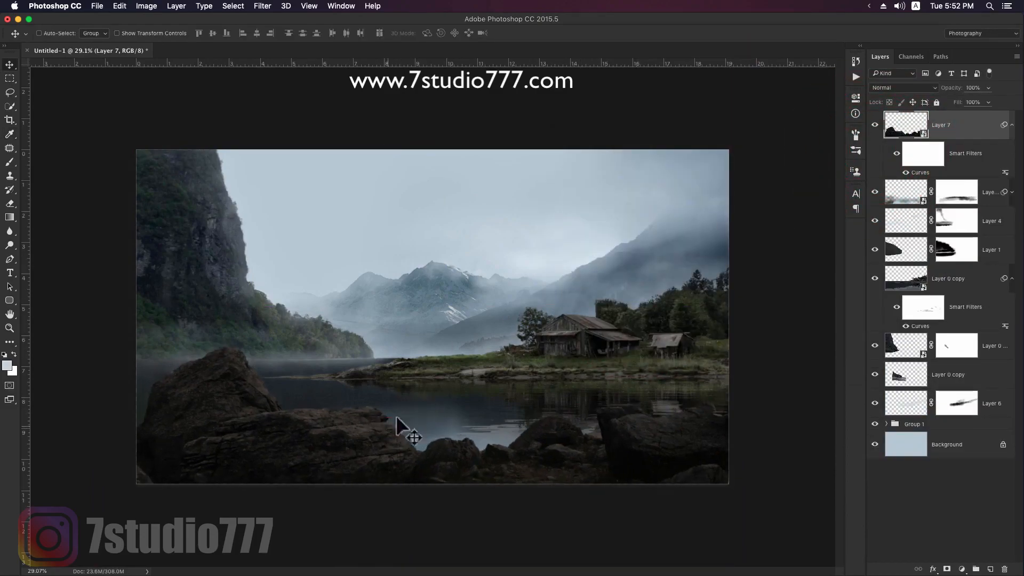
key(super+t)
click(595, 210)
drag(747, 301, 746, 299)
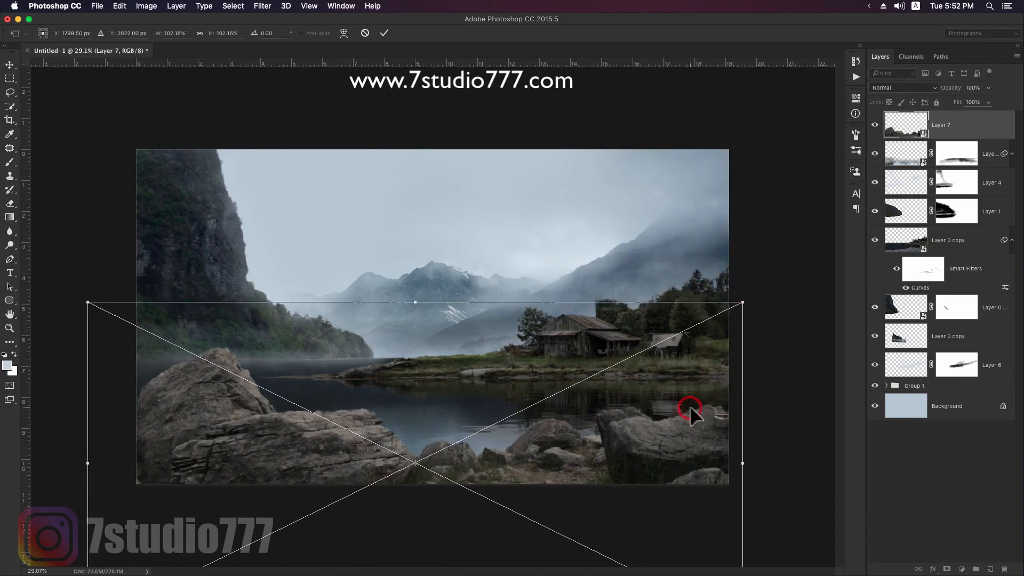
double_click(688, 403)
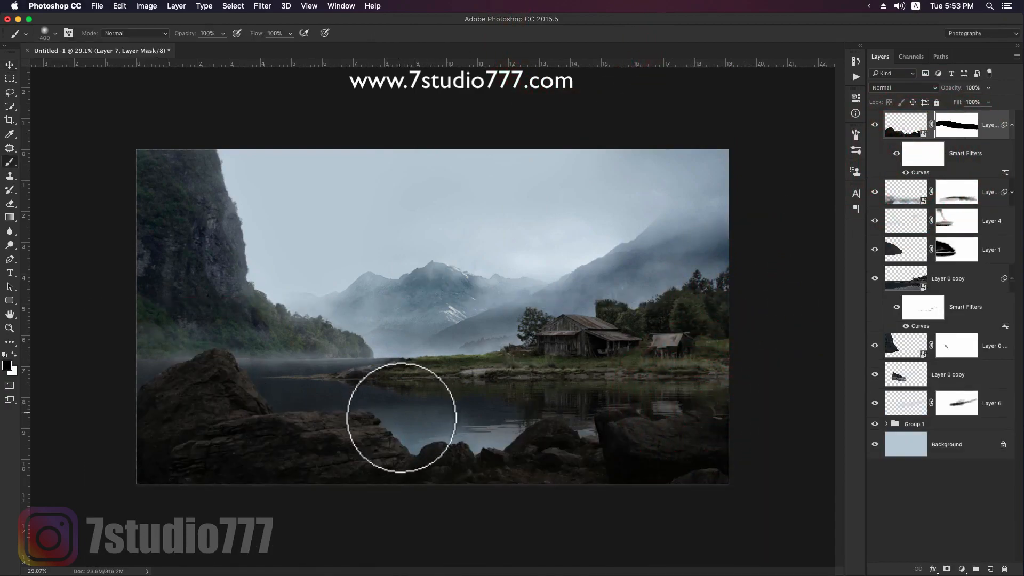
- Paint black on Layer 7's Curves filter mask along the long flat boulder's upper edge to bring back its highlights
key(z)
drag(324, 414, 356, 413)
key(space)
drag(324, 409, 465, 360)
key(b)
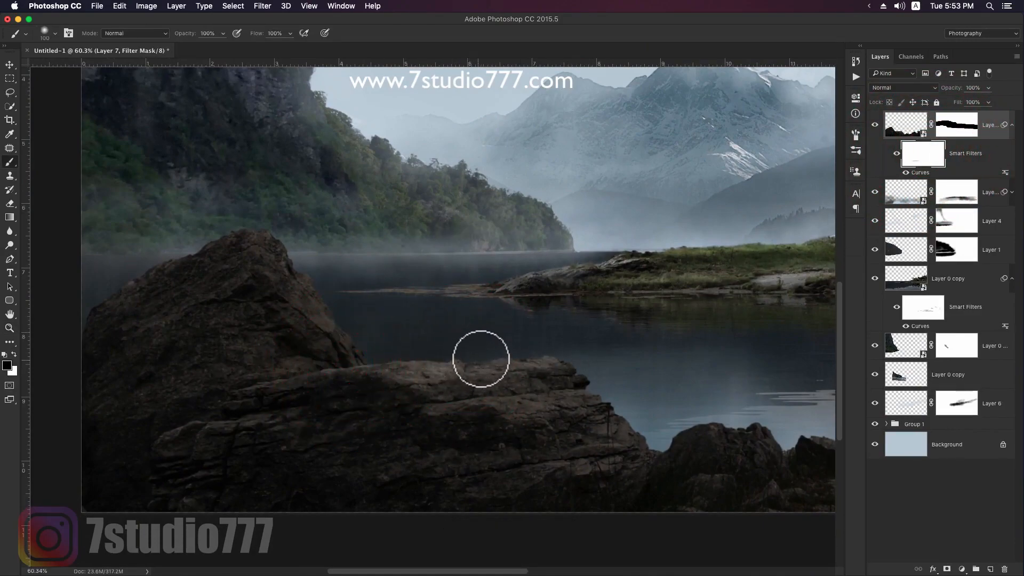
key(bracketleft)
key(bracketleft)
key(bracketleft)
key(bracketleft)
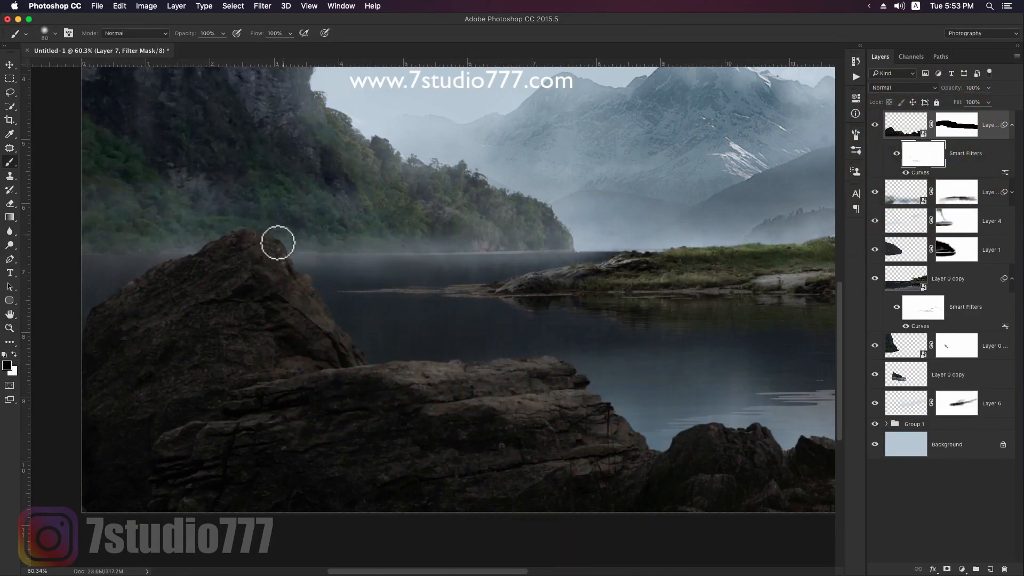
- Brighten the peaked boulder's lake-facing edge on the Curves filter mask with a larger brush, touching up its base with white
key(bracketright)
key(bracketright)
key(bracketright)
key(bracketright)
key(bracketright)
key(bracketright)
key(bracketright)
key(x)
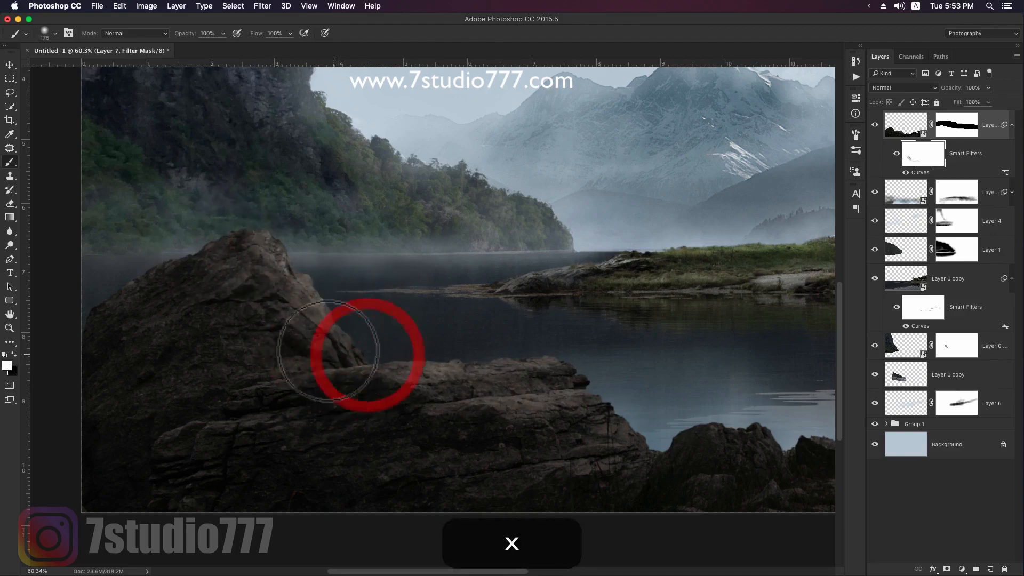
click(375, 389)
key(x)
- Paint black on the Curves filter mask to lighten the tops of the middle rocks and the large boulder below the barn
scroll(492, 419, down, 3)
scroll(492, 420, right, 5)
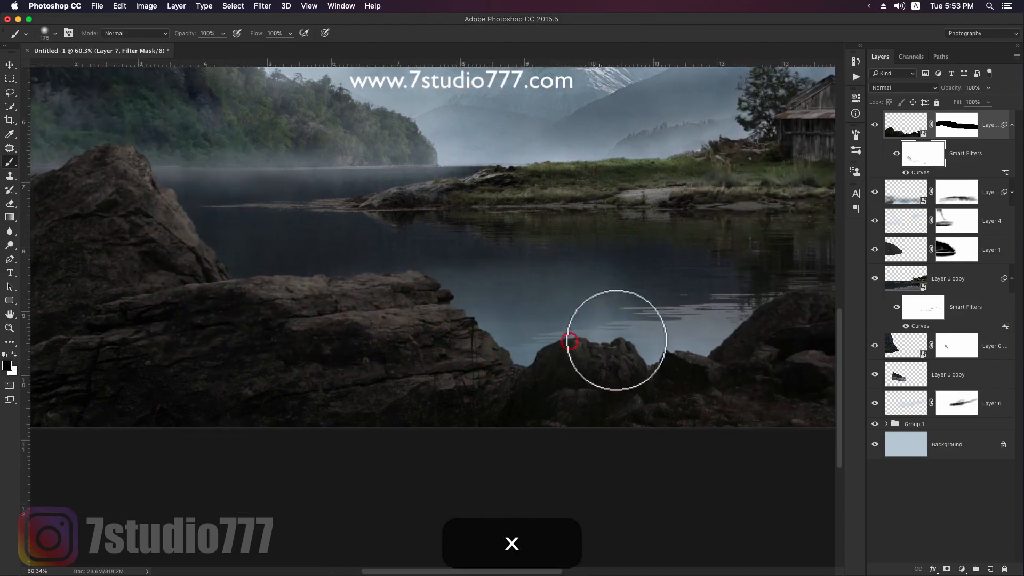
drag(744, 308, 542, 319)
drag(688, 286, 501, 299)
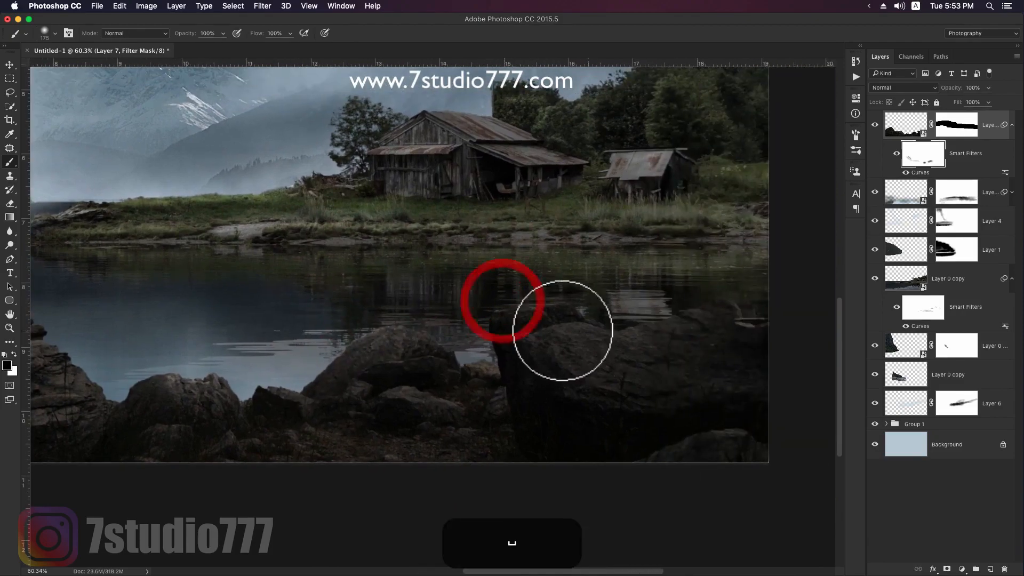
drag(587, 333, 702, 352)
- Refine the highlights around the large boulder below the barn on the filter mask, using white, and black with a smaller brush
key(x)
mouse_move(621, 376)
mouse_down()
mouse_move(568, 347)
mouse_move(702, 313)
mouse_move(521, 377)
mouse_up()
key(x)
key(bracketleft)
key(bracketleft)
key(bracketleft)
key(bracketleft)
key(bracketleft)
key(bracketleft)
key(bracketleft)
key(bracketleft)
click(578, 300)
mouse_move(578, 300)
mouse_down()
mouse_move(490, 313)
mouse_move(539, 313)
mouse_move(510, 314)
mouse_up()
- Touch up the small middle rocks' highlights on the filter mask, alternating white and black with a 50 px brush
key(x)
drag(426, 375, 601, 317)
mouse_move(547, 349)
mouse_down()
mouse_move(649, 347)
mouse_move(608, 340)
mouse_move(618, 344)
mouse_up()
key(x)
mouse_move(462, 338)
mouse_down()
mouse_move(557, 331)
mouse_move(591, 346)
mouse_move(523, 329)
mouse_up()
key(x)
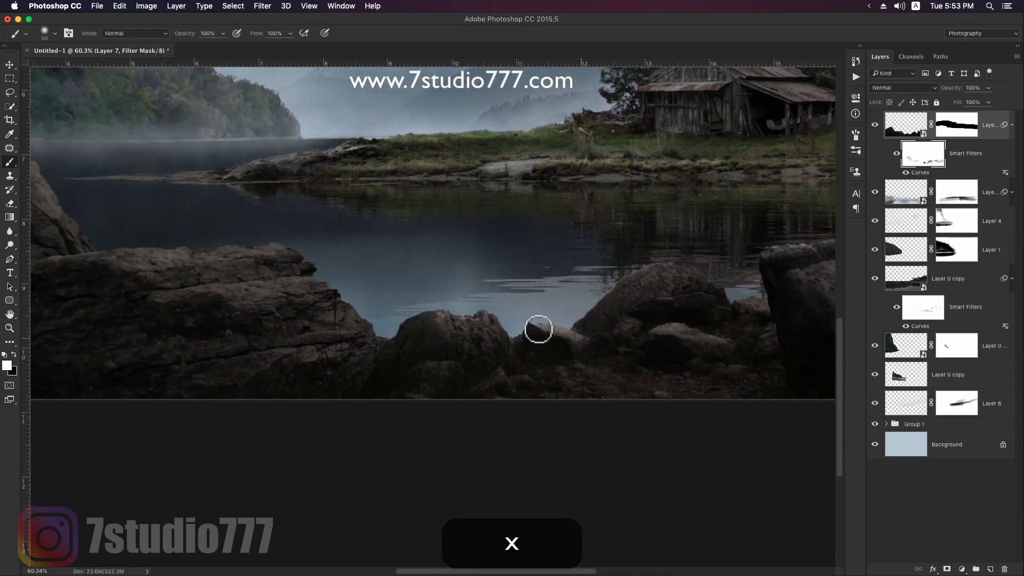
- Refine the highlights on the long flat boulder's face and lakeside end on the Curves filter mask
drag(460, 347, 596, 321)
click(434, 306)
key(x)
drag(427, 322, 467, 316)
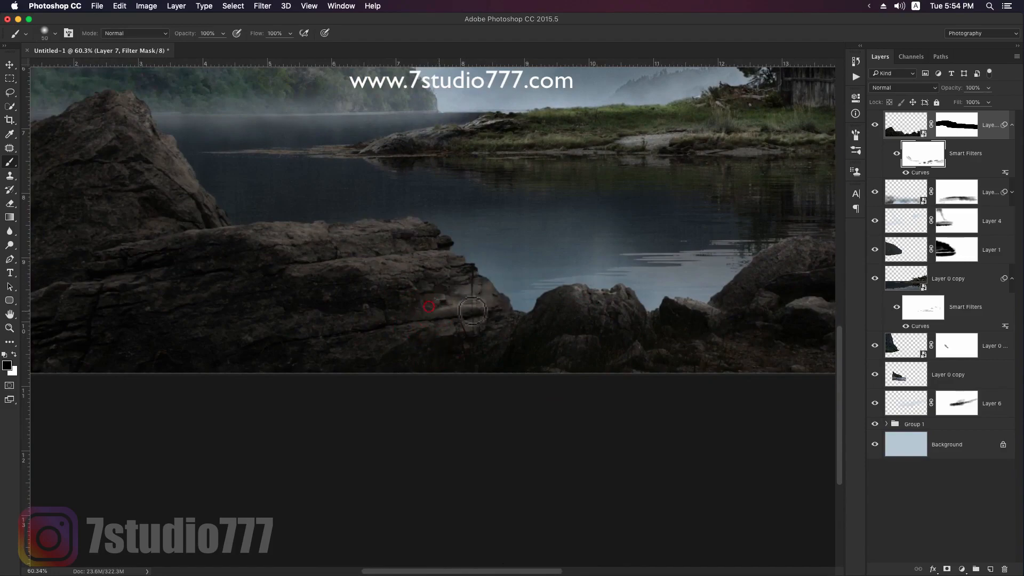
drag(327, 272, 445, 340)
- Add a Hue/Saturation adjustment clipped to the Layer 7 rocks with Saturation set to -43
key(v)
key(z)
drag(554, 317, 517, 309)
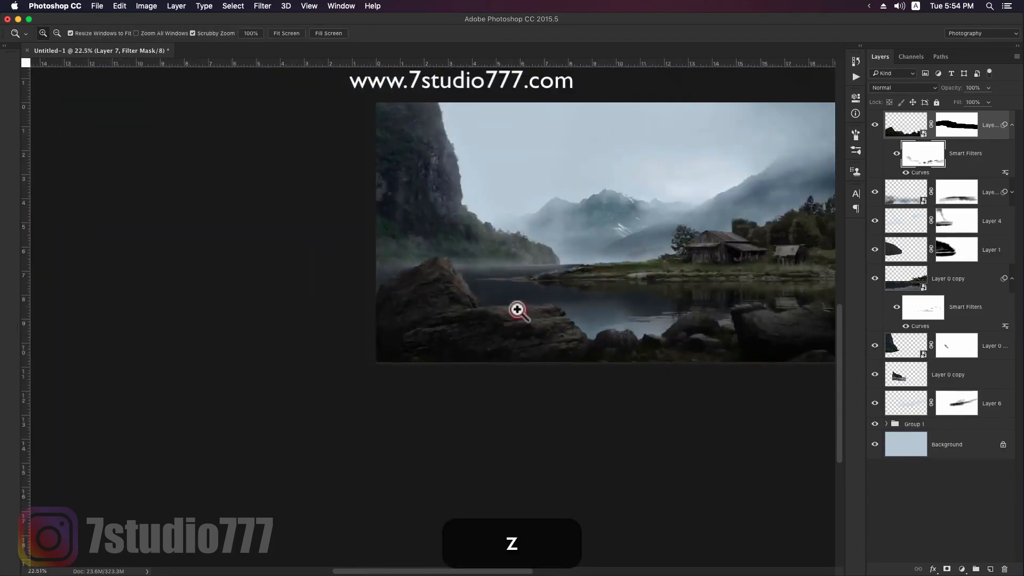
drag(605, 264, 438, 348)
click(1012, 126)
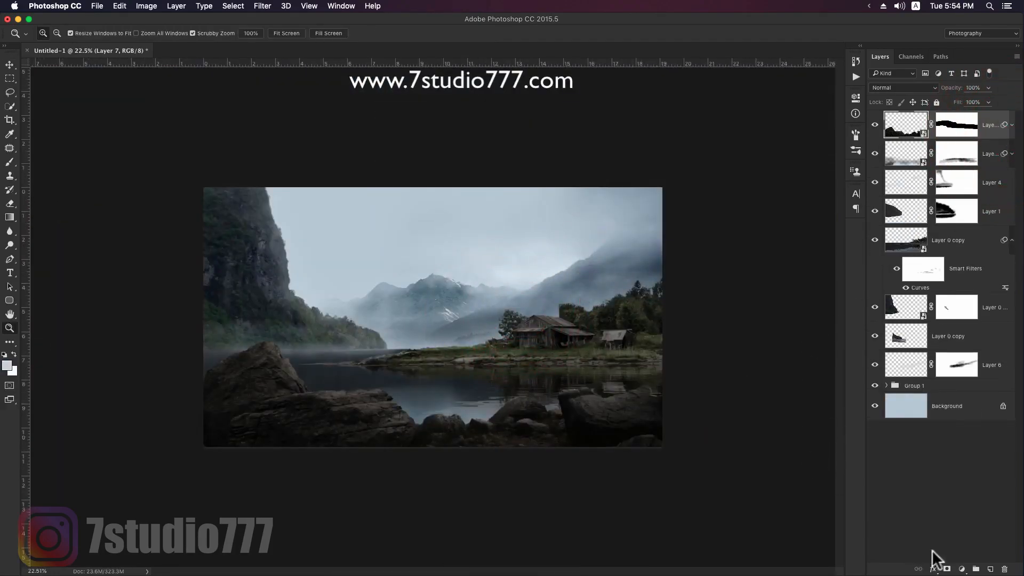
click(962, 570)
click(958, 449)
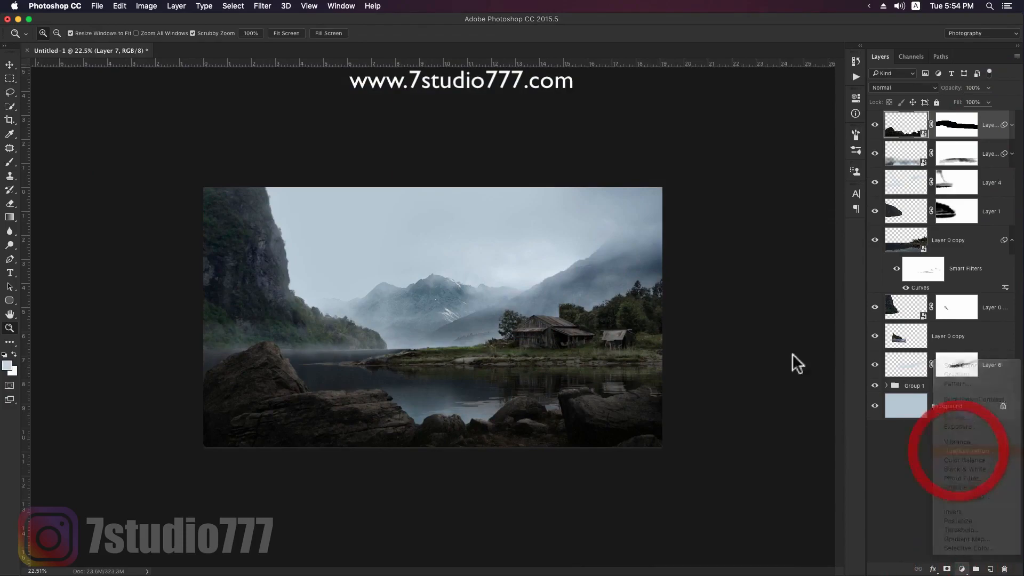
drag(733, 189, 701, 189)
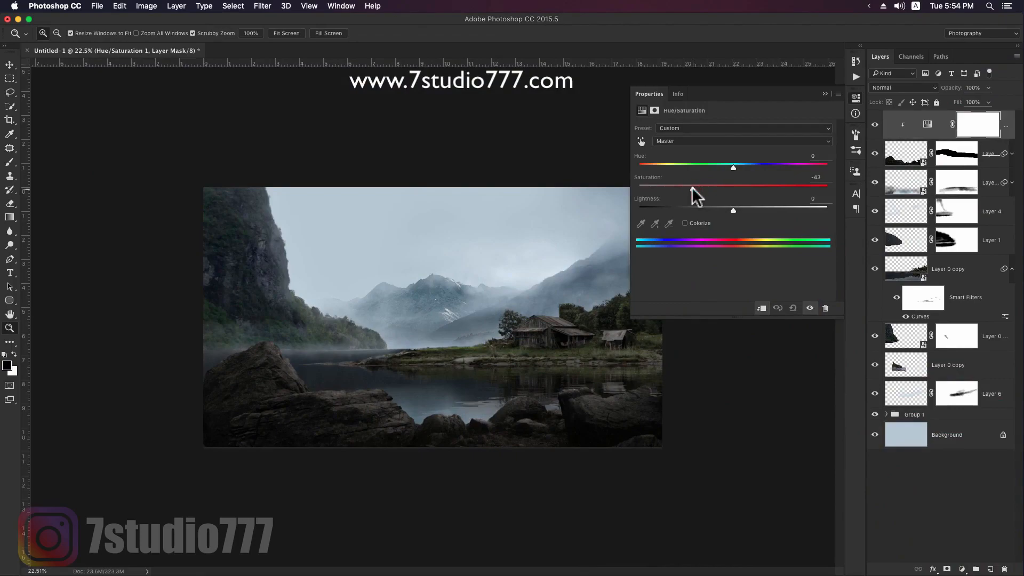
click(824, 93)
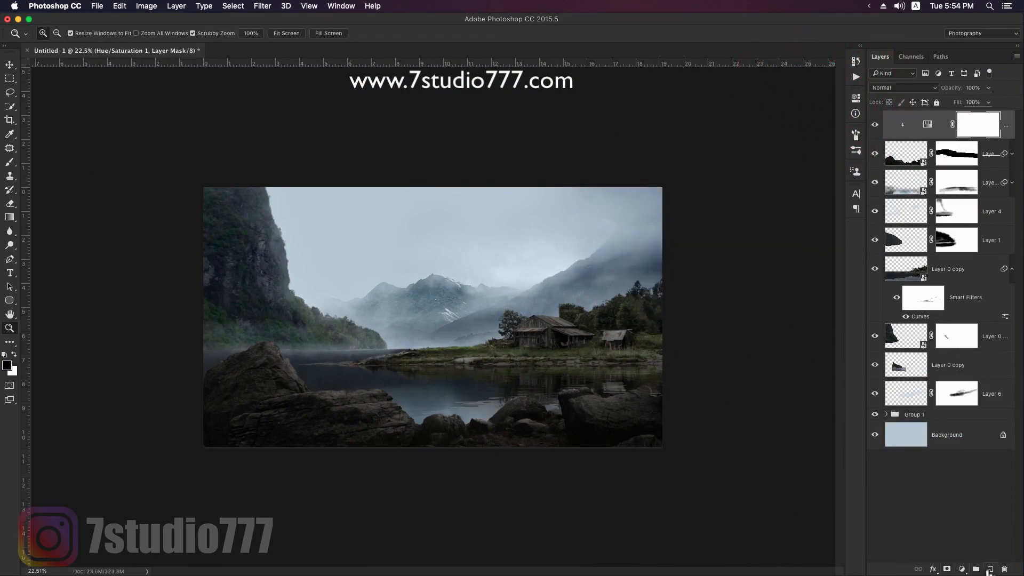
- Add a new clipped layer above the Hue/Saturation adjustment in Multiply mode and set the foreground color to black (000000)
click(989, 570)
alt+click(945, 139)
click(903, 87)
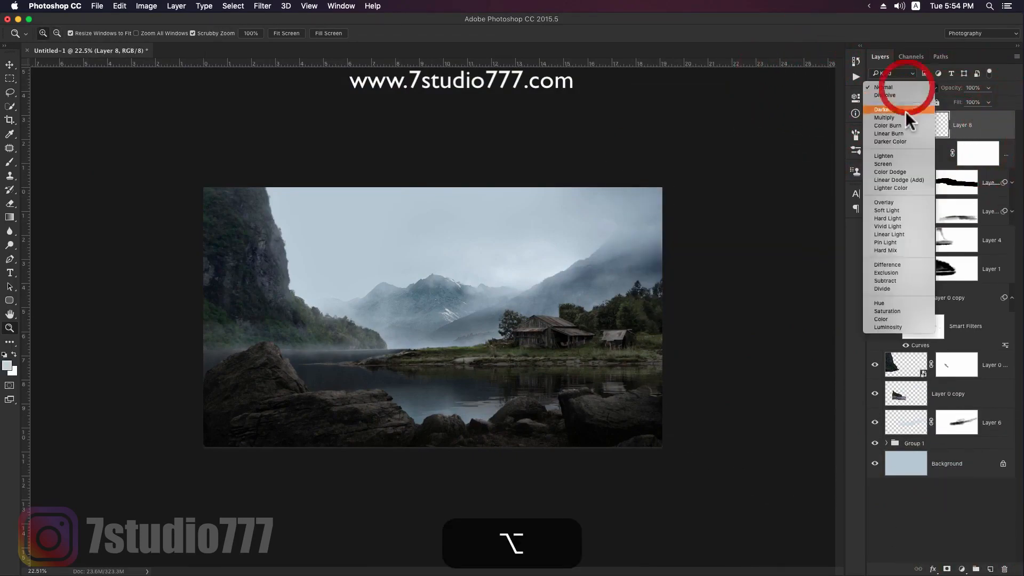
click(907, 113)
key(b)
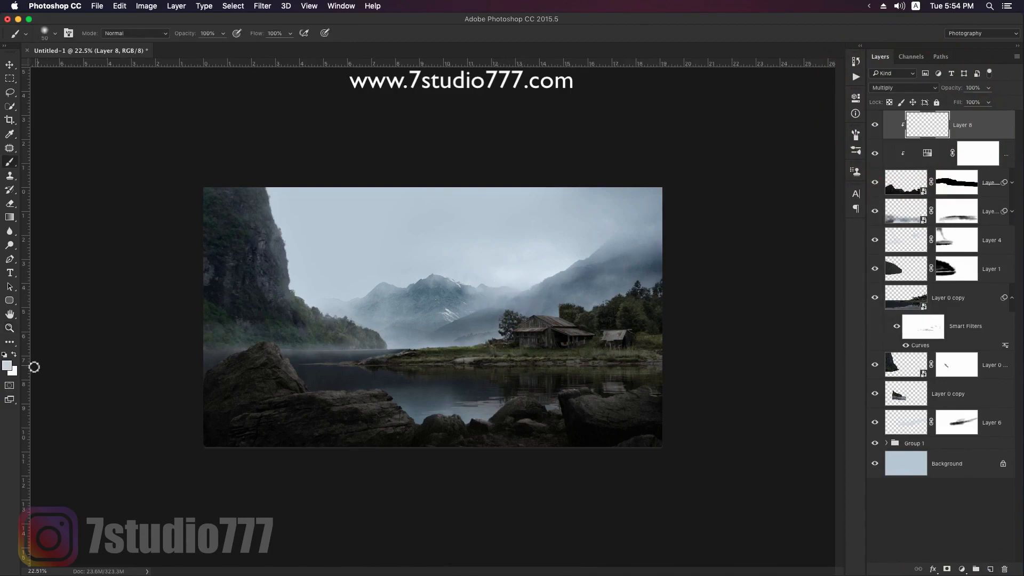
click(8, 365)
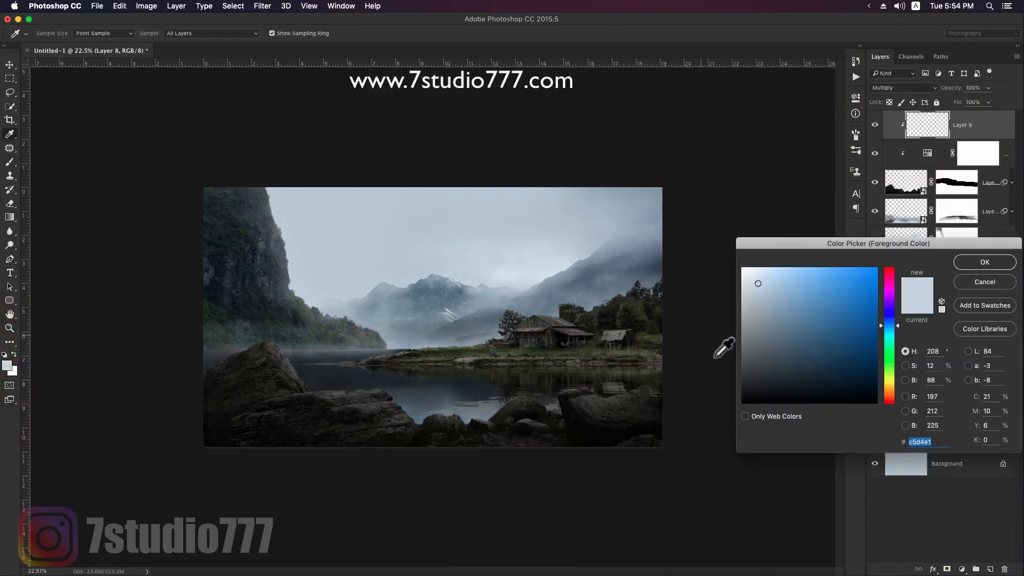
click(985, 263)
- Review the soft round brush's presets and its Transfer settings
key(z)
drag(599, 413, 654, 407)
key(space)
drag(475, 409, 589, 315)
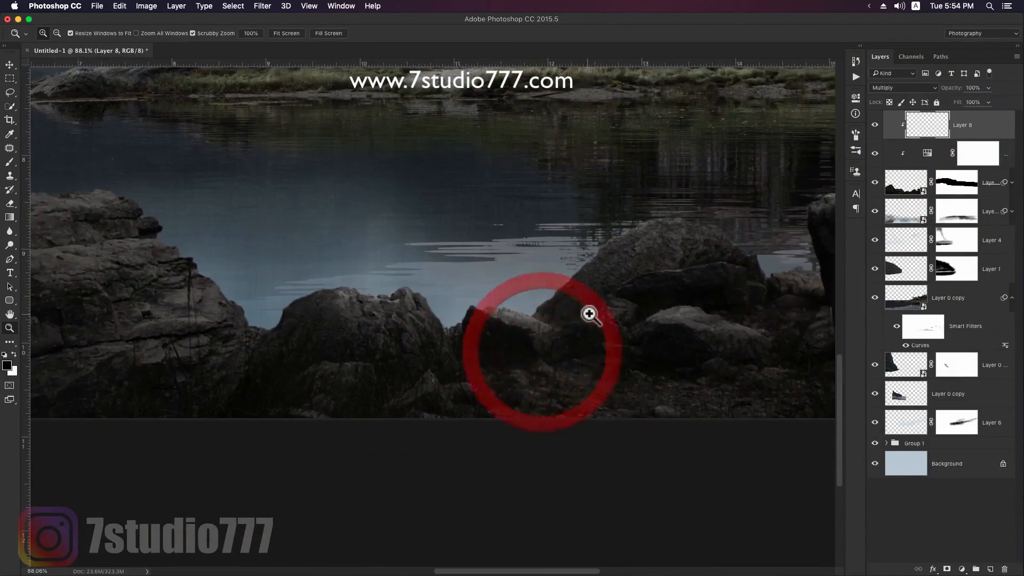
key(b)
key(bracketright)
right_click(577, 293)
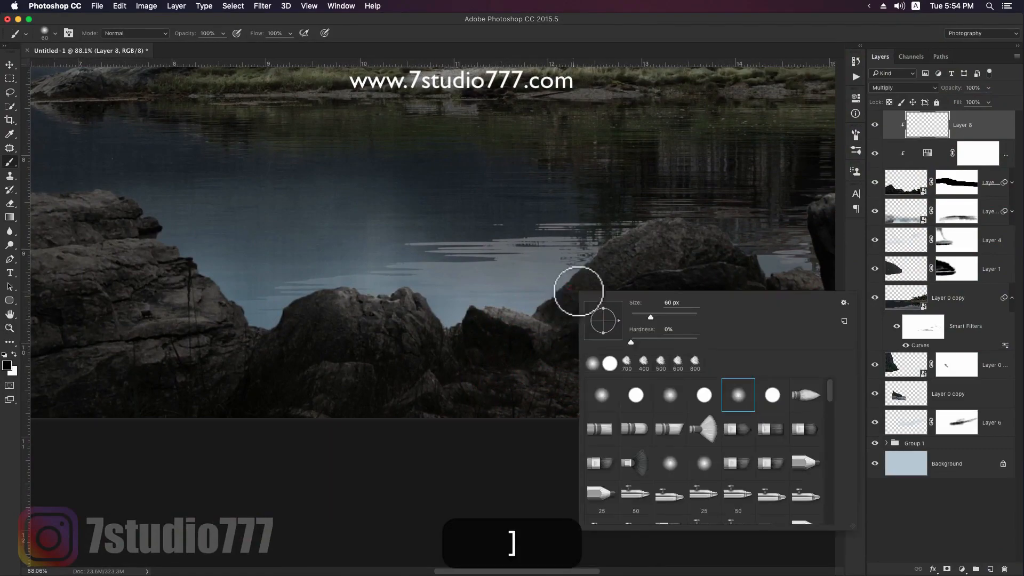
click(856, 150)
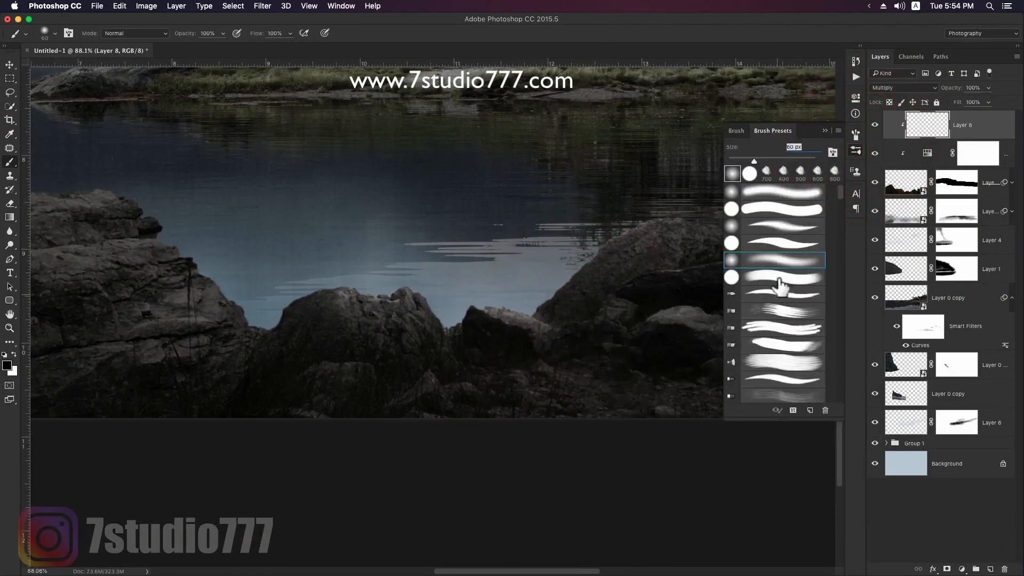
click(736, 131)
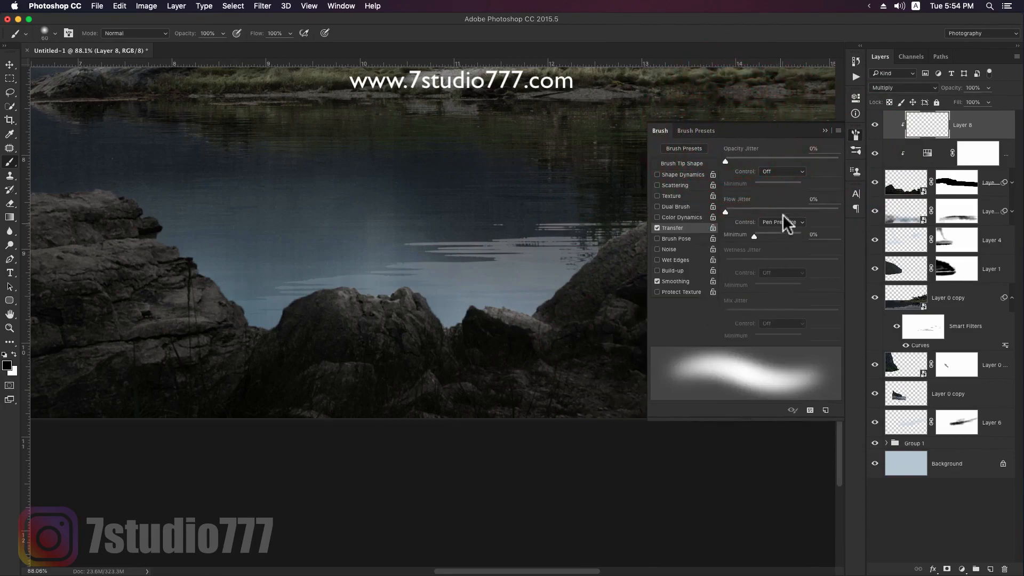
click(825, 130)
- Paint soft black shading on Layer 8 over the ground beneath the middle rocks with a brush around 100 px
key(bracketright)
key(bracketright)
key(bracketright)
key(bracketright)
key(bracketright)
key(bracketright)
click(683, 395)
key(bracketleft)
key(bracketright)
key(bracketright)
key(bracketright)
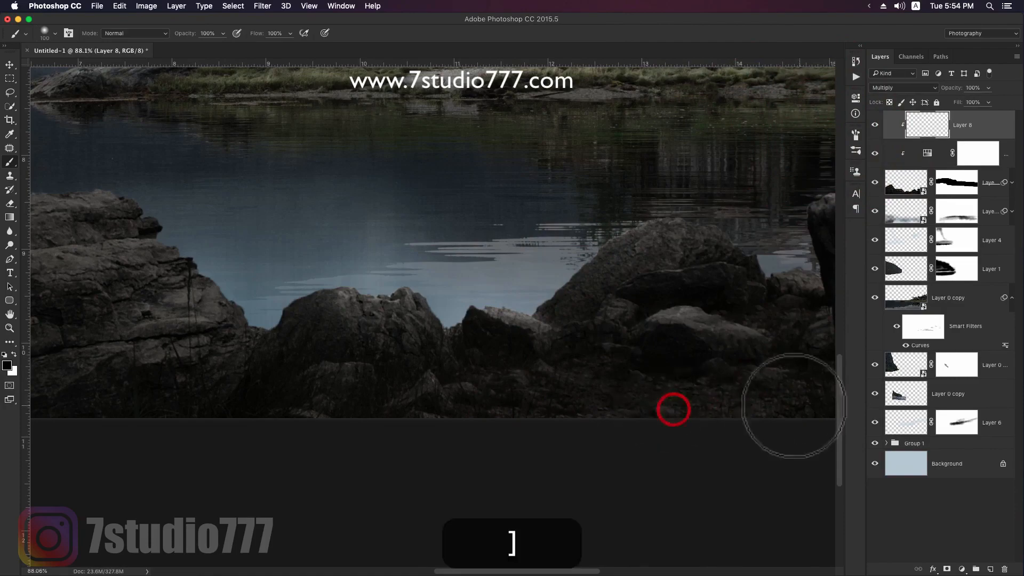
drag(377, 354, 711, 348)
- Deepen the shadows on and between the middle rocks on Layer 8 with a smaller black brush
key(bracketleft)
key(bracketleft)
key(bracketleft)
drag(427, 304, 377, 322)
key(bracketleft)
key(bracketleft)
key(bracketleft)
drag(559, 330, 484, 333)
mouse_move(250, 283)
mouse_down()
mouse_move(391, 286)
mouse_move(408, 346)
mouse_up()
drag(454, 299, 638, 331)
mouse_move(406, 309)
mouse_down()
mouse_move(567, 311)
mouse_move(606, 323)
mouse_up()
drag(429, 336, 215, 375)
- Shade the two large boulders' faces and bases on Layer 8 with progressively larger black brushes
key(bracketright)
key(bracketright)
key(bracketright)
key(bracketright)
drag(438, 261, 224, 312)
mouse_move(379, 192)
mouse_down()
mouse_move(295, 167)
mouse_move(181, 188)
mouse_move(165, 313)
mouse_up()
key(bracketright)
drag(244, 224, 199, 329)
key(bracketright)
key(bracketright)
key(bracketright)
click(425, 386)
drag(425, 386, 341, 380)
- Paint broad black shading on Layer 8 along the ground and over the bases of the left and middle foreground rocks
key(space)
drag(566, 448, 317, 343)
drag(394, 373, 187, 357)
key(space)
drag(613, 341, 327, 342)
drag(392, 360, 663, 360)
key(space)
drag(730, 366, 470, 365)
drag(740, 354, 681, 347)
drag(705, 303, 714, 339)
- Darken the large right-hand boulder's lower face and the image's right corner on Layer 8 with a 250 px black brush
key(space)
drag(701, 324, 411, 398)
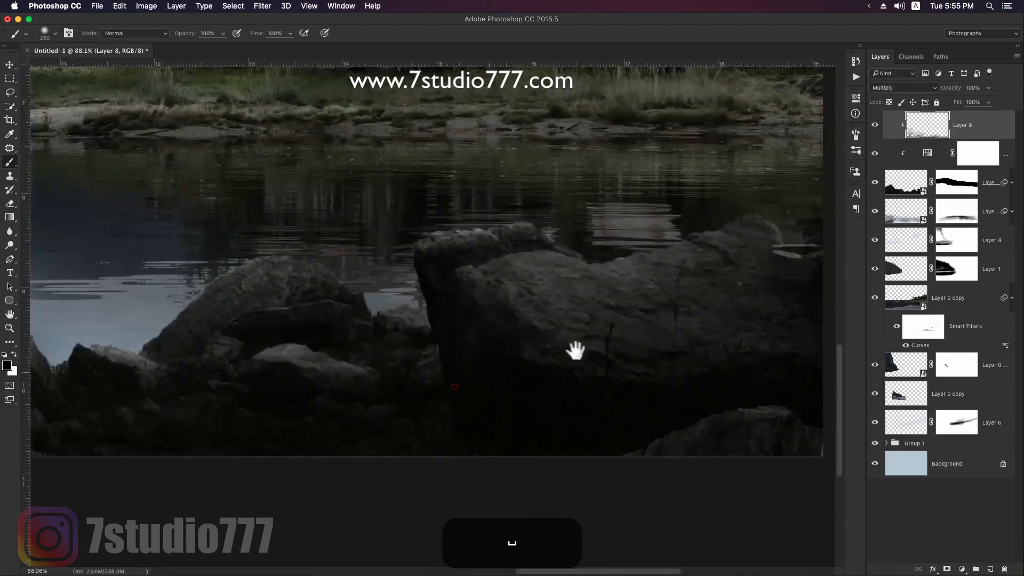
drag(651, 399, 726, 439)
scroll(697, 413, down, 3)
key(space)
drag(699, 368, 575, 380)
drag(658, 336, 506, 364)
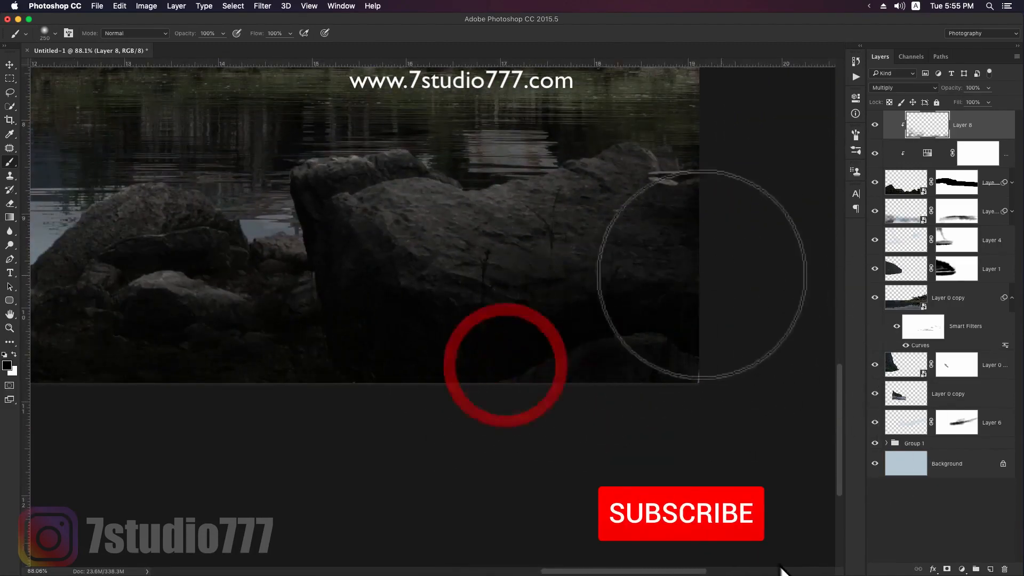
key(space)
drag(360, 292, 599, 352)
key(z)
drag(661, 326, 619, 321)
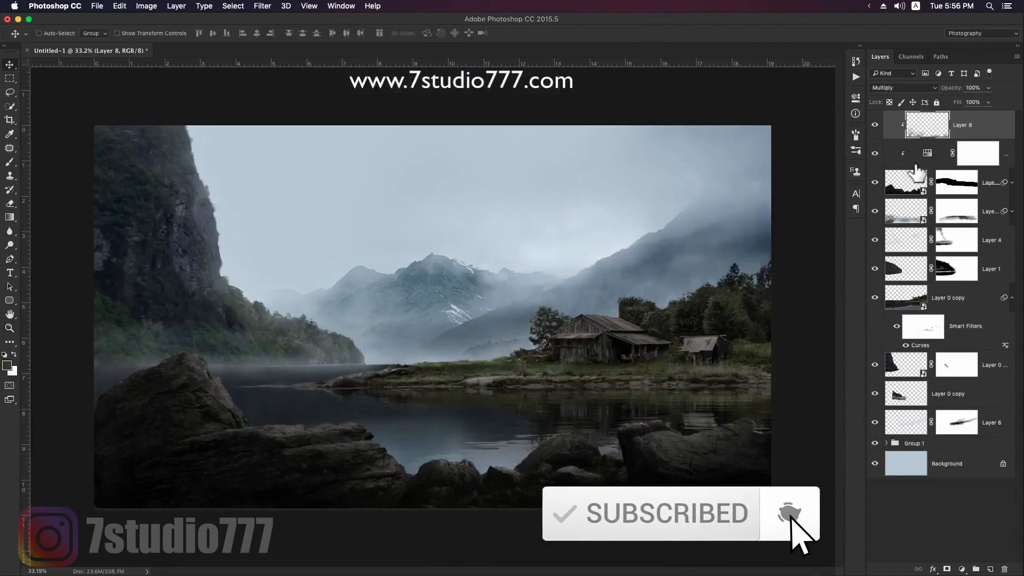
- Group Layer 8 with the adjustment and rock layers beneath it, and group all remaining layers above the Background separately
key(shift)
shift+click(994, 181)
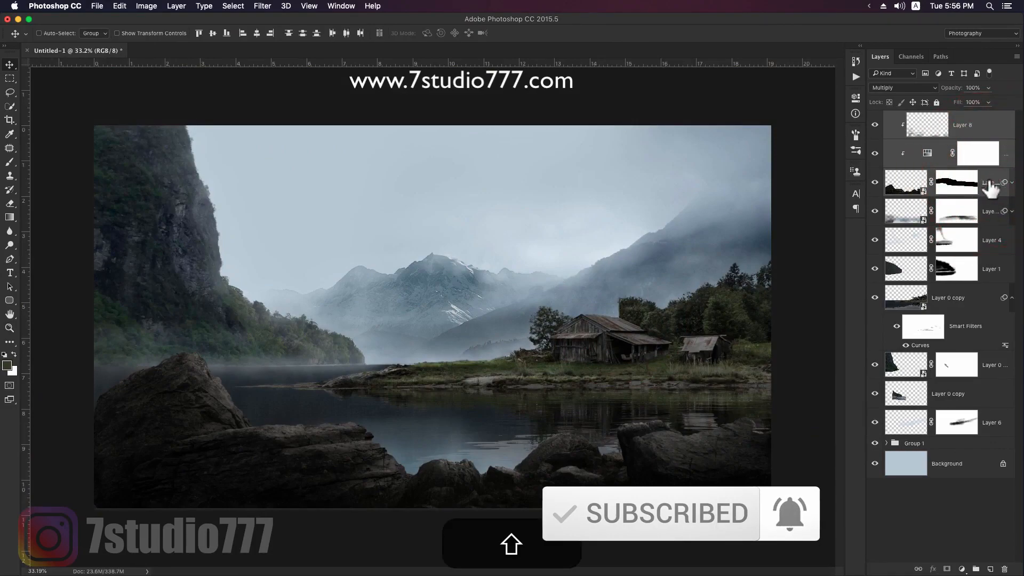
key(ctrl+g)
click(997, 147)
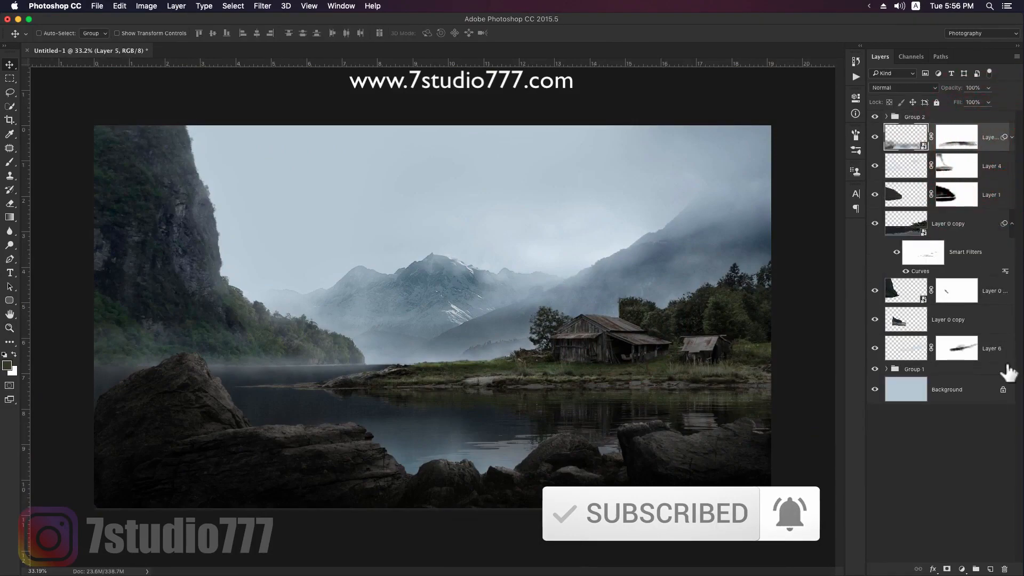
shift+click(983, 369)
key(ctrl+g)
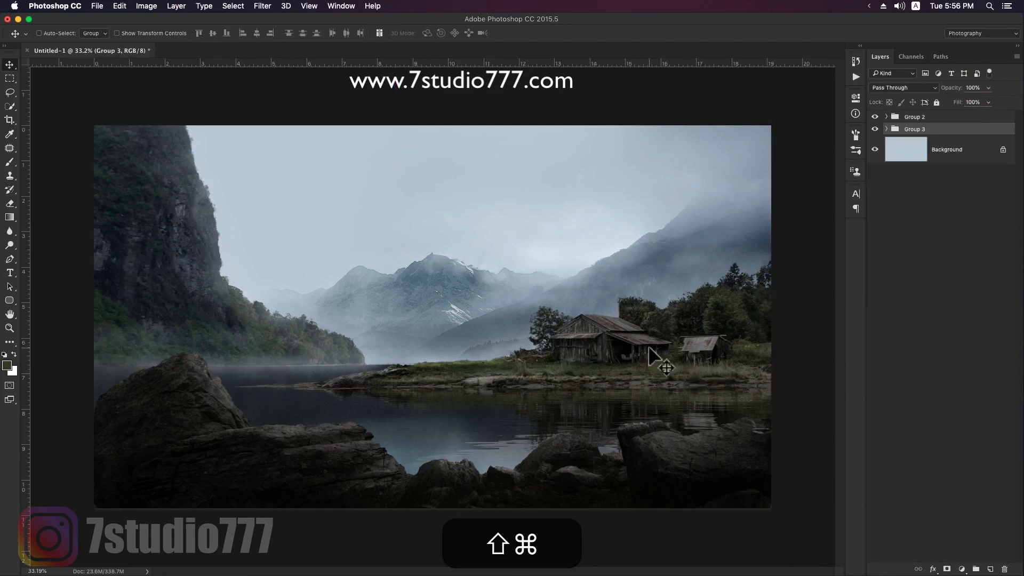
- Shift the scenery group upward in large nudges, fine-tuning its height so more lake separates the shore from the foreground rocks
key(shift+Up)
key(shift+Up)
key(shift+Up)
key(shift+Up)
key(shift+Up)
key(shift+Up)
key(shift+Up)
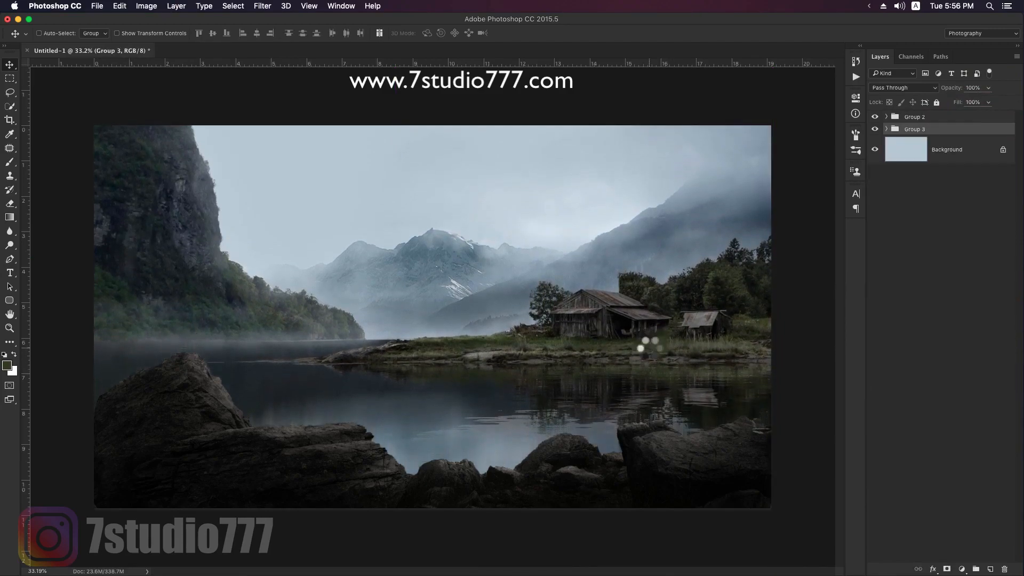
key(shift+Down)
key(shift+Down)
key(shift+Down)
key(shift+Down)
key(shift+Down)
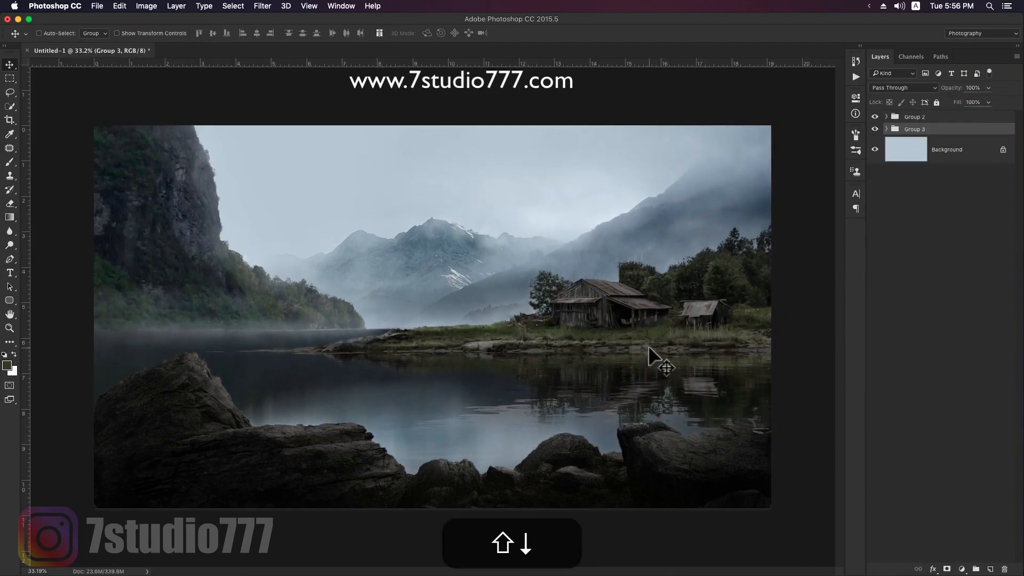
key(shift+Down)
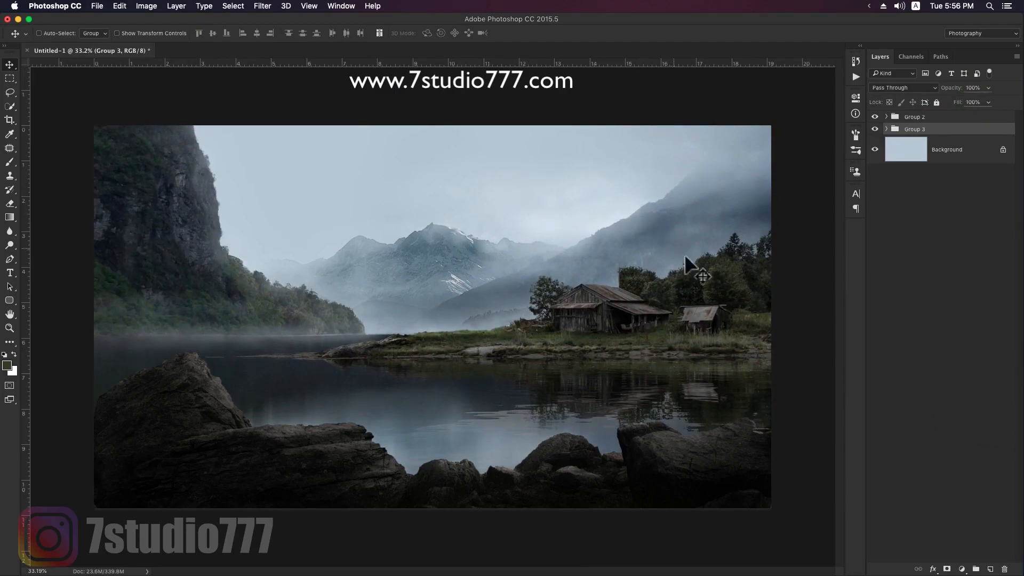
key(shift+Down)
key(shift+Down)
key(shift+Up)
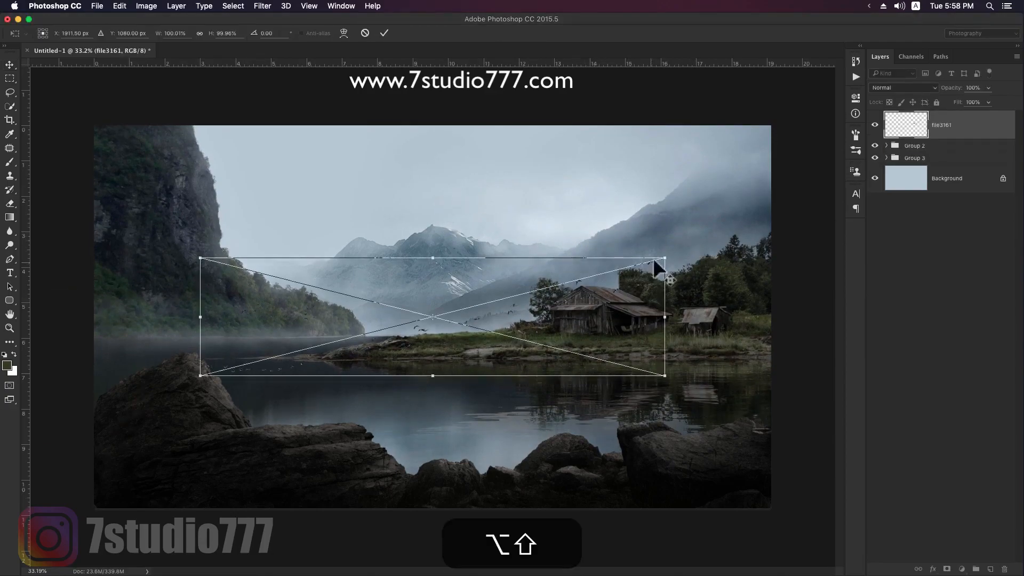
- Place the file3161 bird flock in the sky beside the cliff and the file3152 birds, scaled to about 17%, above the barn
drag(665, 259, 349, 204)
key(Return)
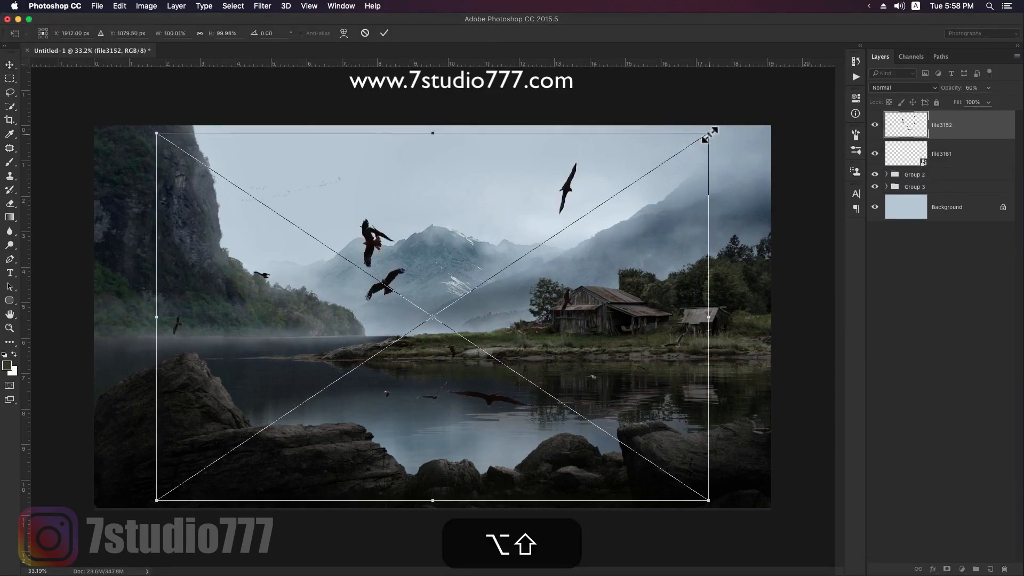
drag(708, 130, 542, 253)
drag(521, 307, 594, 244)
drag(656, 297, 609, 218)
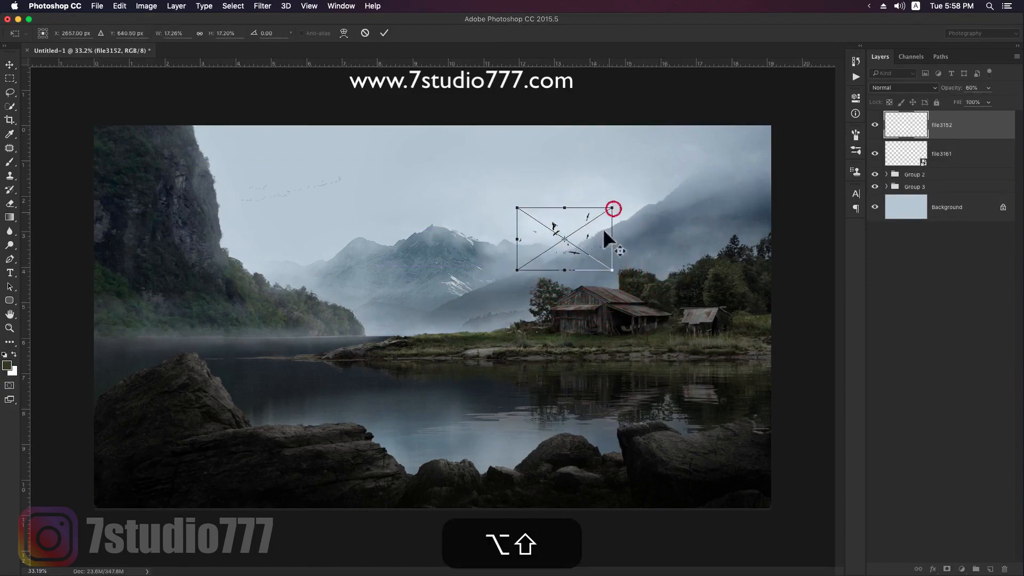
key(Return)
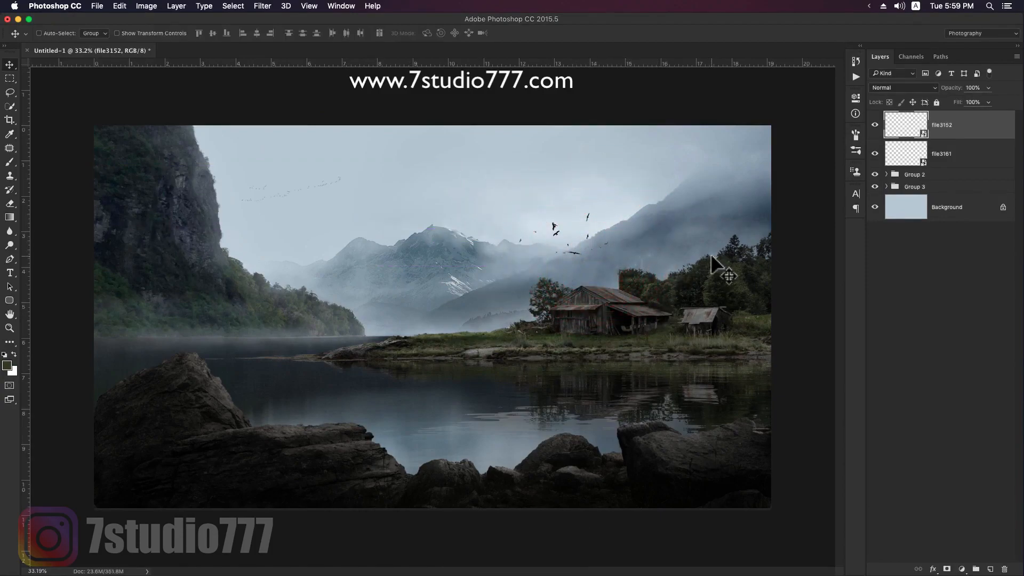
- Check the rock group by toggling its visibility, and nudge both bird layers and the scenery group slightly down together
click(875, 174)
click(875, 174)
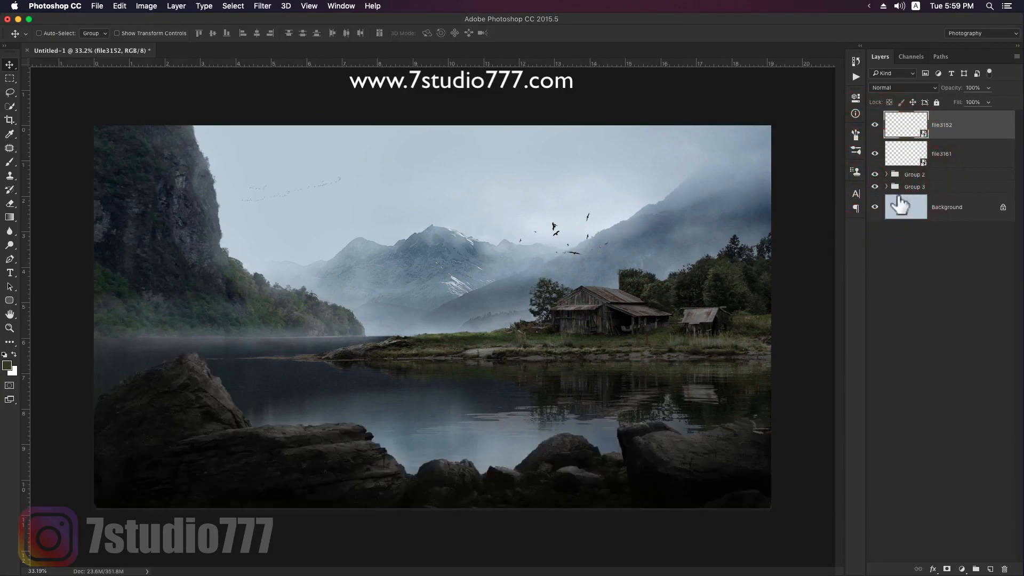
super+click(968, 156)
super+click(947, 187)
key(Down)
key(Down)
key(Down)
key(Down)
key(Down)
key(Down)
key(Down)
key(Down)
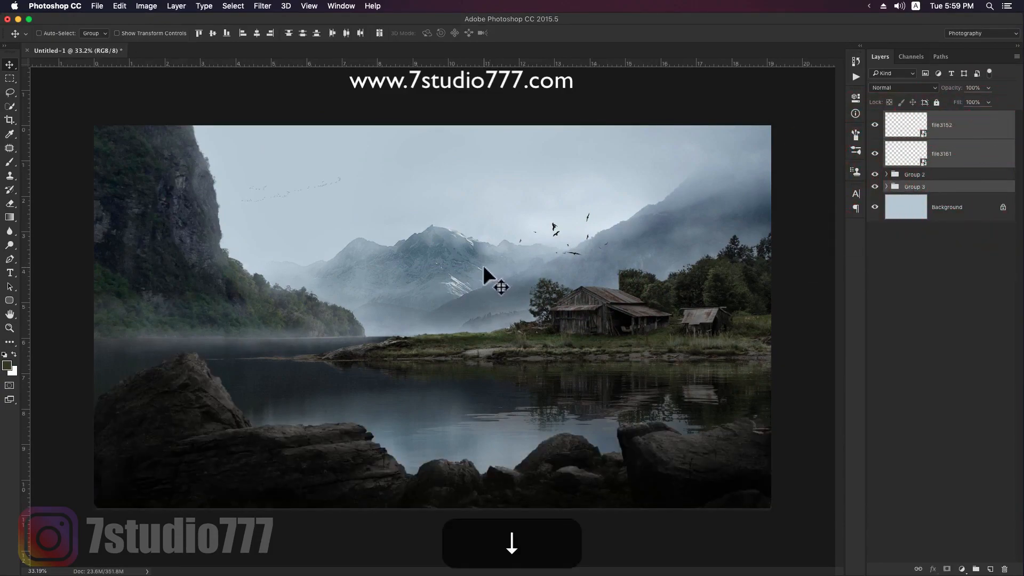
key(Down)
key(Down)
key(Down)
key(Down)
key(Down)
key(Down)
key(Down)
key(Down)
key(Down)
key(Down)
key(Down)
key(Down)
key(Down)
key(Down)
key(Down)
key(Down)
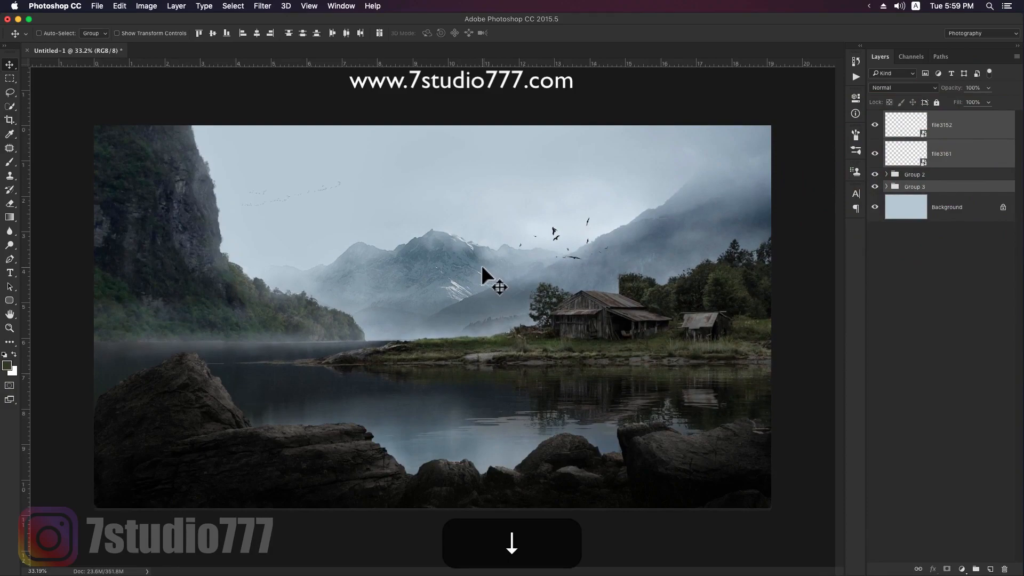
key(Down)
key(Down)
key(Down)
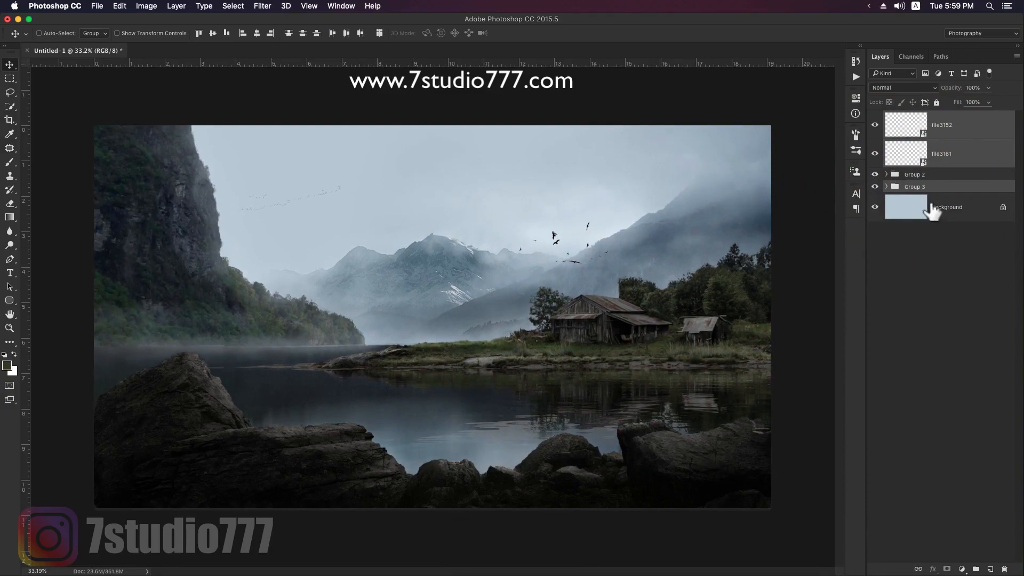
- Create a new layer above Layer 4 inside Group 3 and choose a cloud-shaped mist brush for it
click(886, 187)
click(874, 234)
click(874, 235)
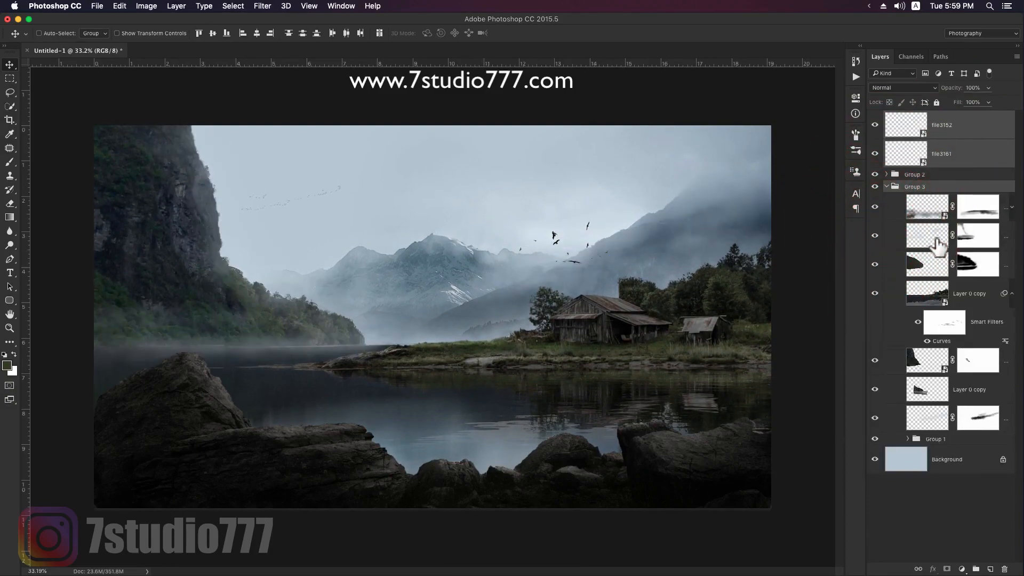
click(937, 246)
key(shift+super+n)
key(Return)
key(b)
right_click(816, 238)
click(194, 194)
key(super+z)
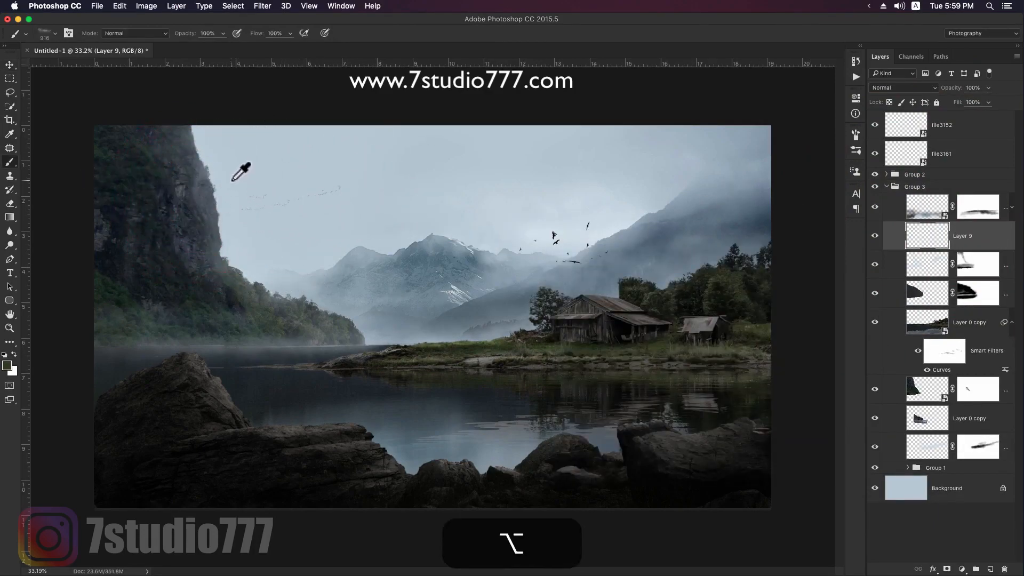
- Sample the pale sky blue and stamp mist over the left cliff's edge and top with the cloud brush at 800 px and larger
click(209, 189)
key(bracketleft)
key(bracketleft)
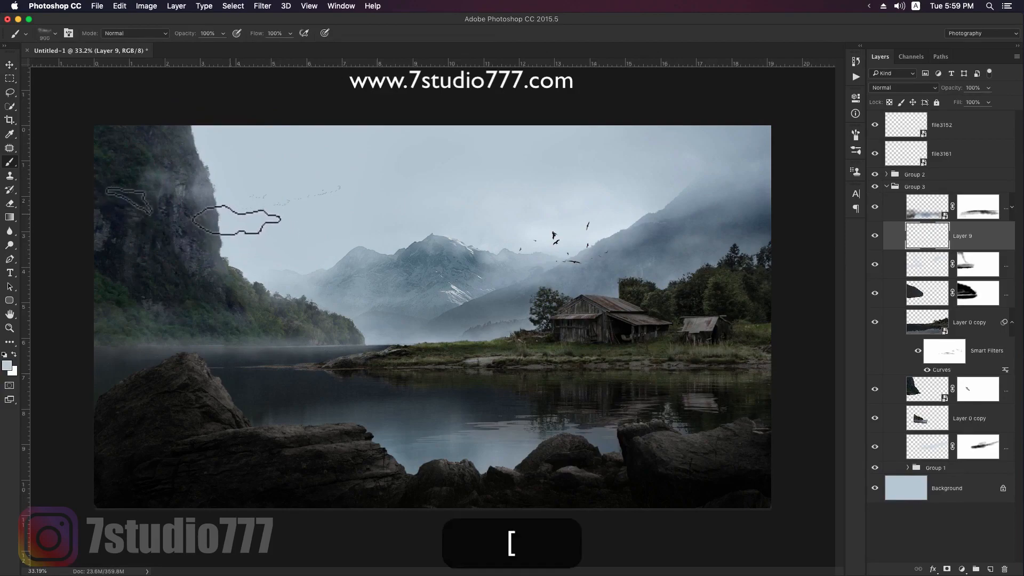
click(220, 208)
key(bracketright)
key(bracketright)
key(bracketright)
click(181, 124)
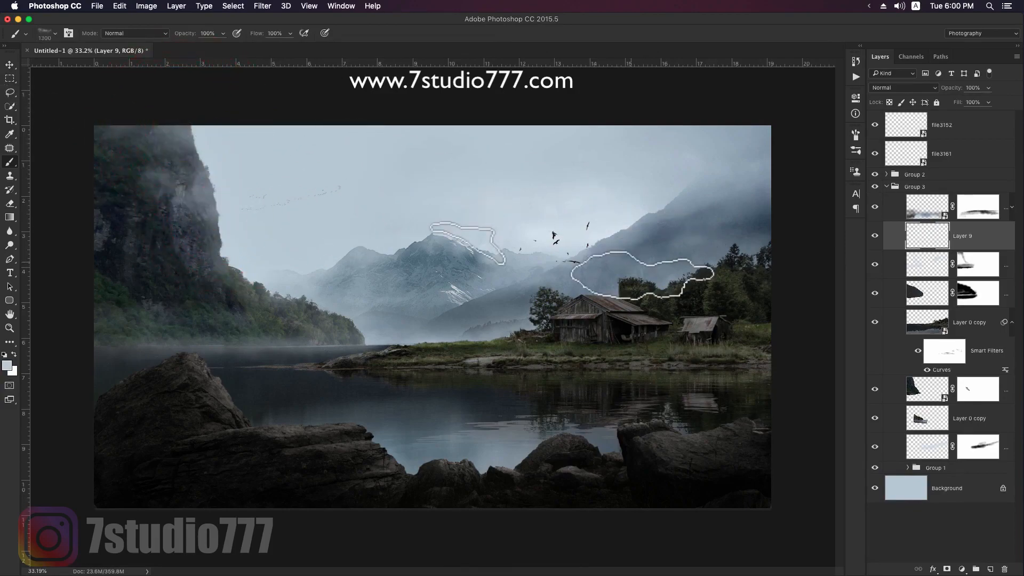
- Stamp larger mist patches over the mountain slope above the barn and between the cliff and the central mountains
click(607, 227)
click(327, 256)
key(bracketleft)
key(bracketleft)
key(bracketleft)
key(bracketleft)
key(bracketleft)
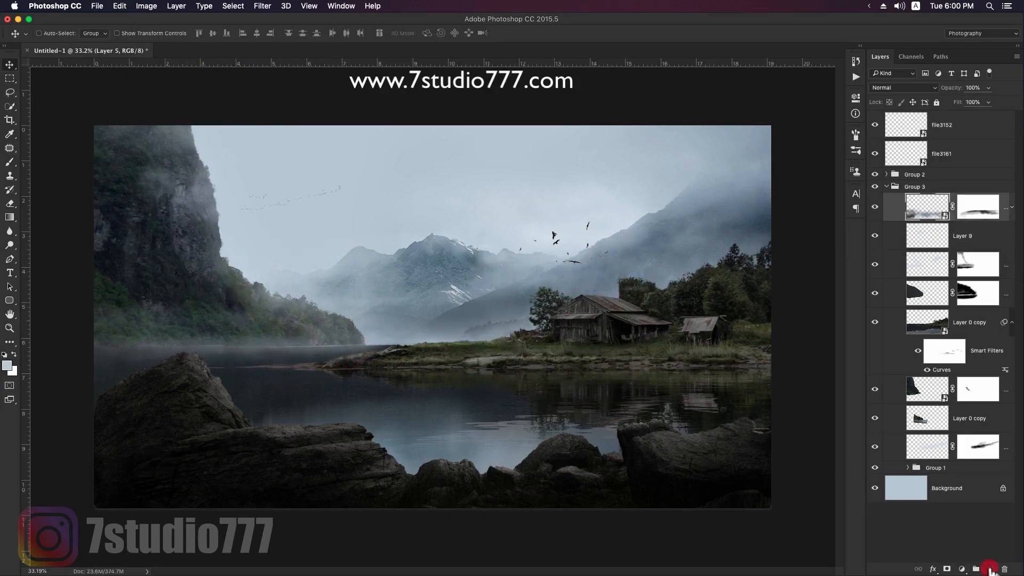
- Add a new layer above Layer 5 in Group 3 and stamp sampled grey-blue mist over the trees behind the barn
click(990, 569)
key(b)
click(709, 241)
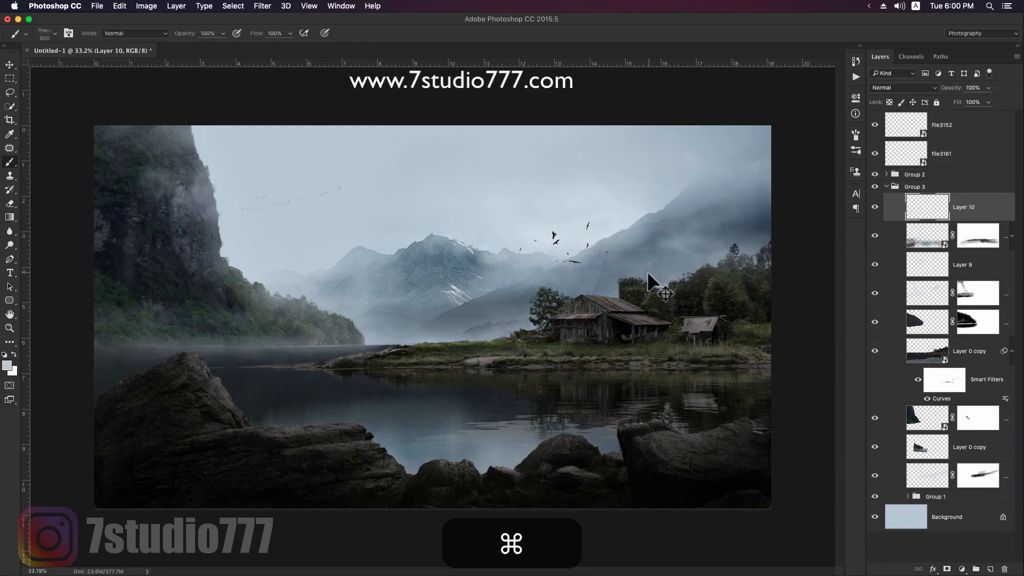
key(super+alt+z)
alt+click(627, 242)
key(bracketright)
key(bracketright)
click(622, 279)
- Stamp smaller grey-blue mist patches over the treetops between the small shed and the image's right edge
key(bracketleft)
key(bracketleft)
click(682, 272)
click(738, 239)
key(bracketleft)
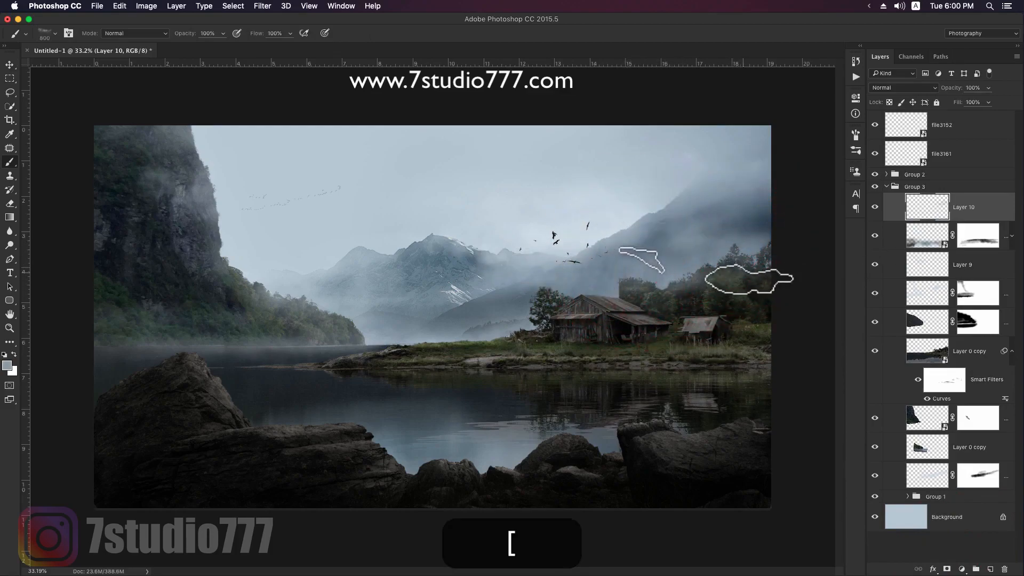
- Stamp mist around the birds and the tree beside the barn, enlarging the brush for the second patch
click(571, 258)
key(bracketright)
key(bracketright)
key(bracketright)
click(538, 288)
key(z)
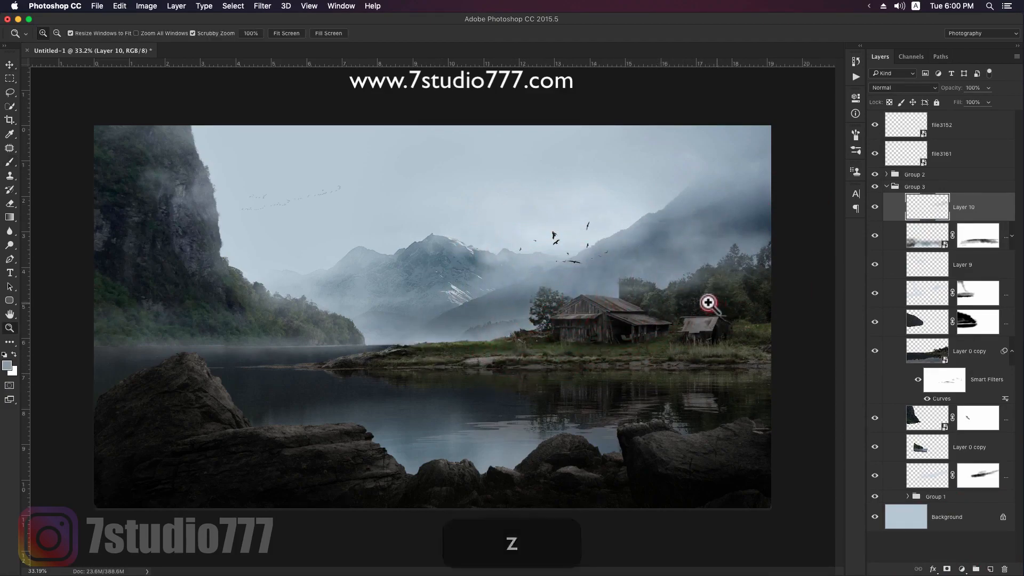
alt+click(709, 303)
key(v)
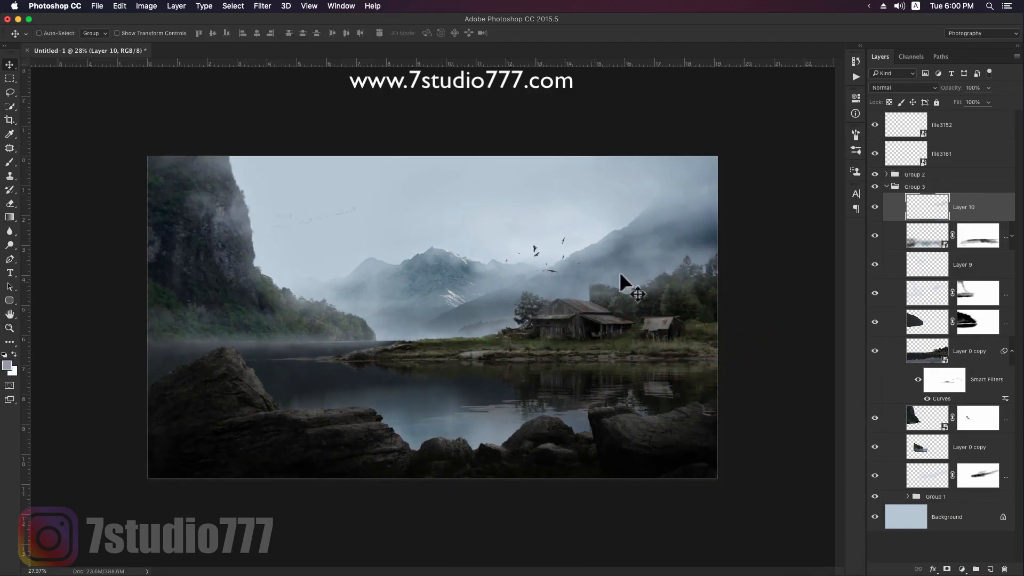
- Collapse Group 3, add a Gradient Map adjustment above the topmost bird layer and apply the Black, White preset to it
click(887, 186)
click(964, 126)
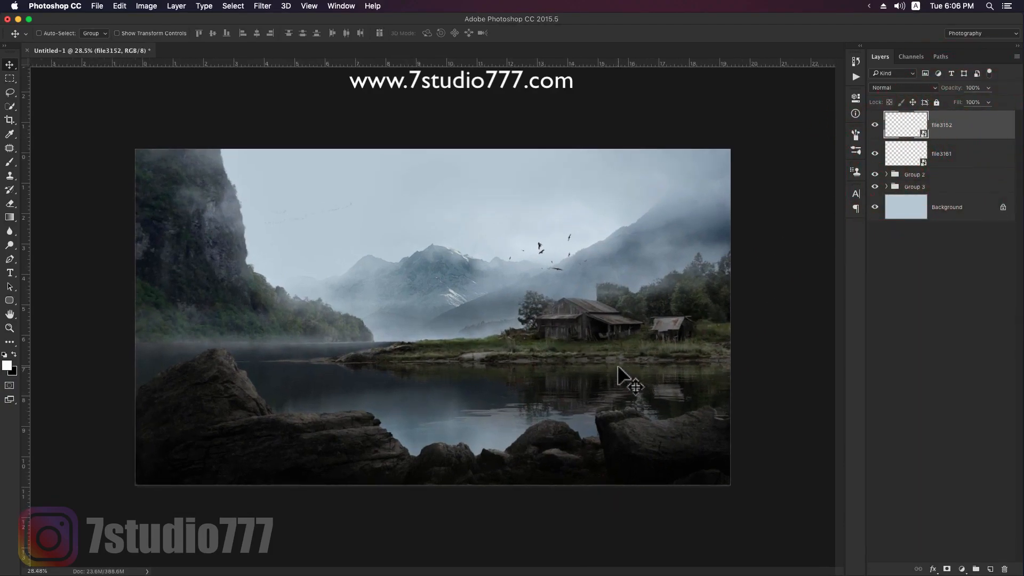
scroll(618, 366, up, 3)
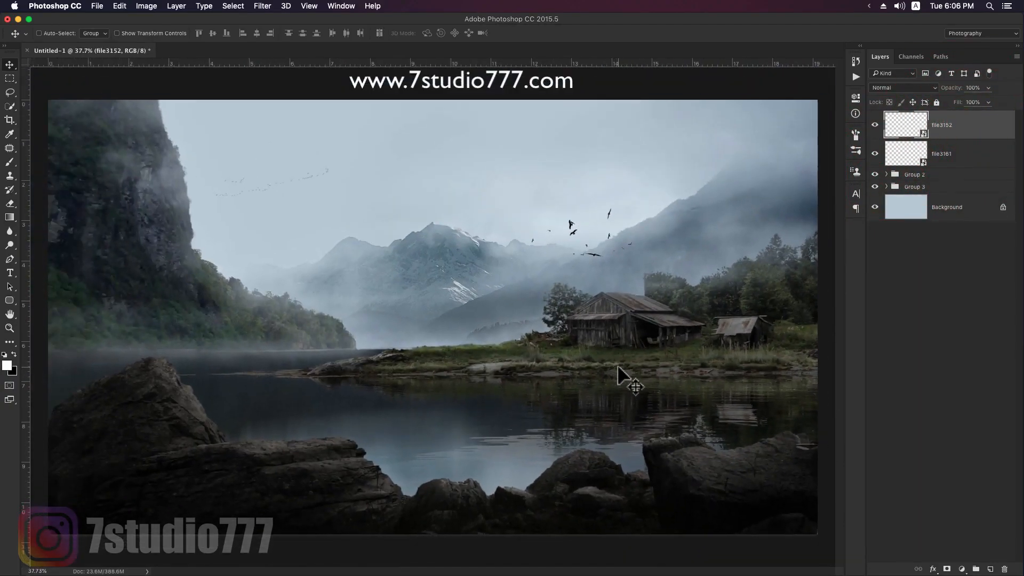
click(961, 569)
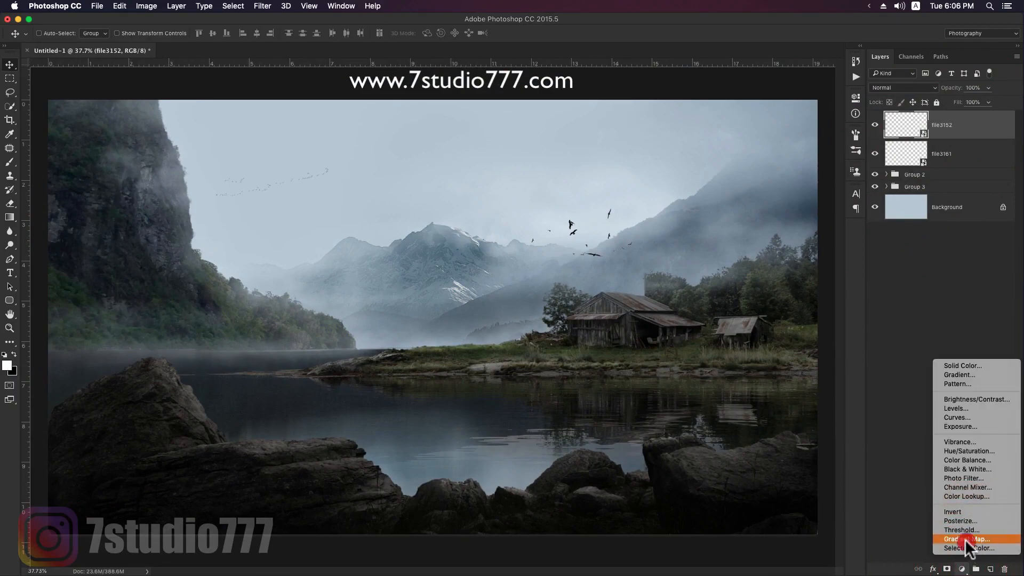
click(960, 543)
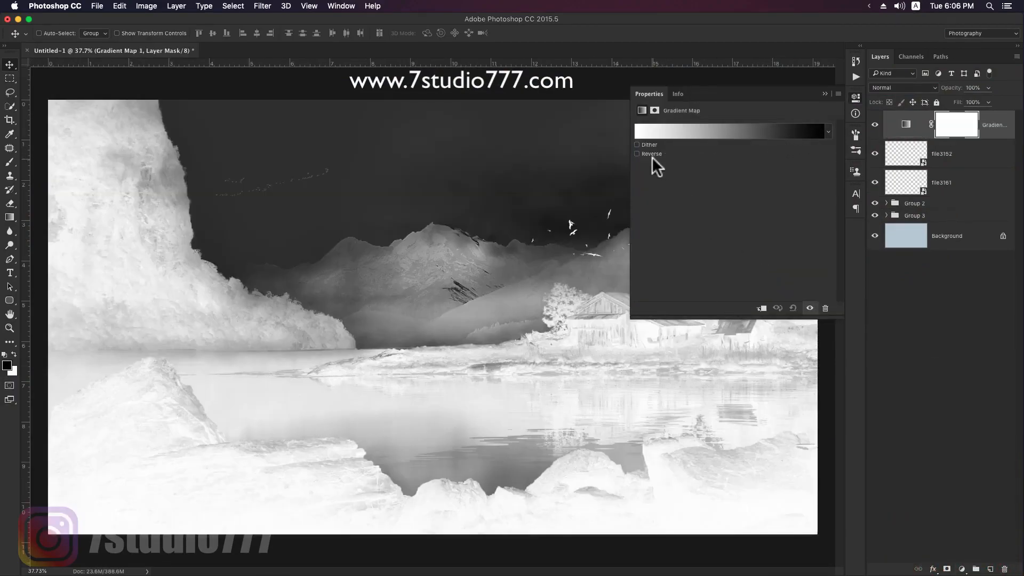
click(725, 131)
click(618, 178)
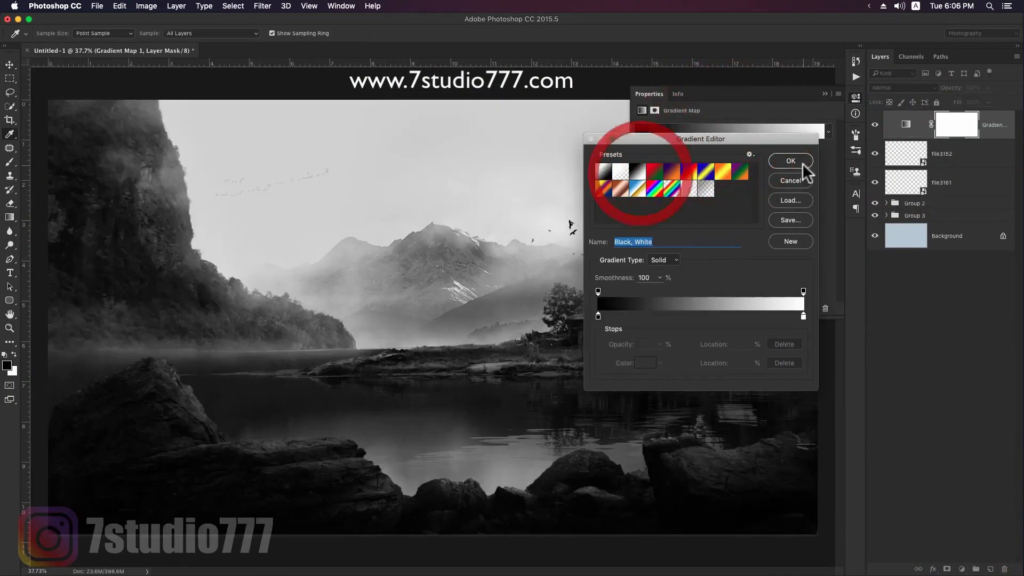
click(802, 165)
- Change the gradient map's dark colour stop to the near-black blue 000007
click(678, 131)
click(598, 317)
click(644, 365)
drag(877, 395, 876, 398)
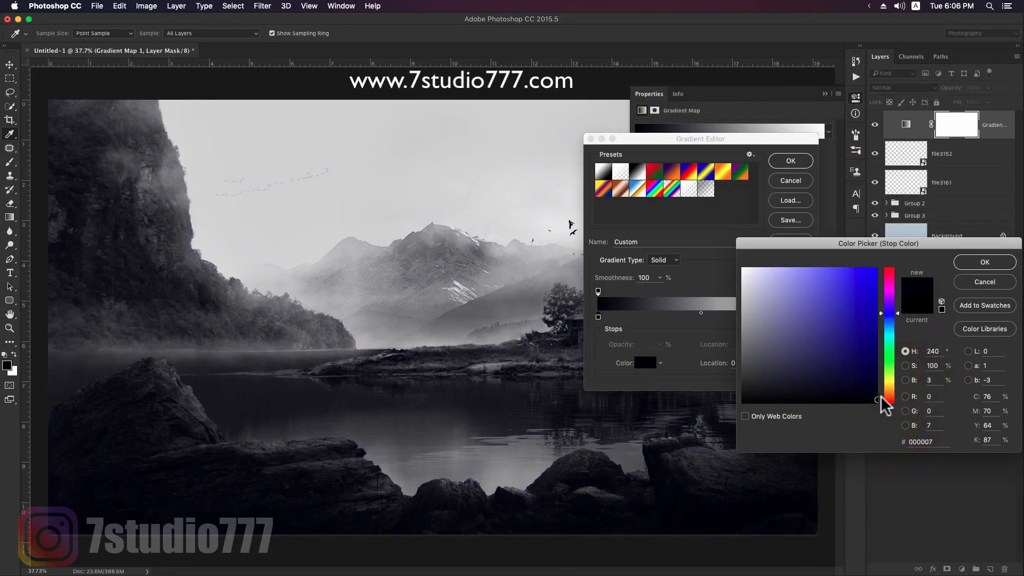
click(982, 264)
- Add a colour stop near the middle of the gradient map and set it to the muted blue 7a9dac
click(682, 317)
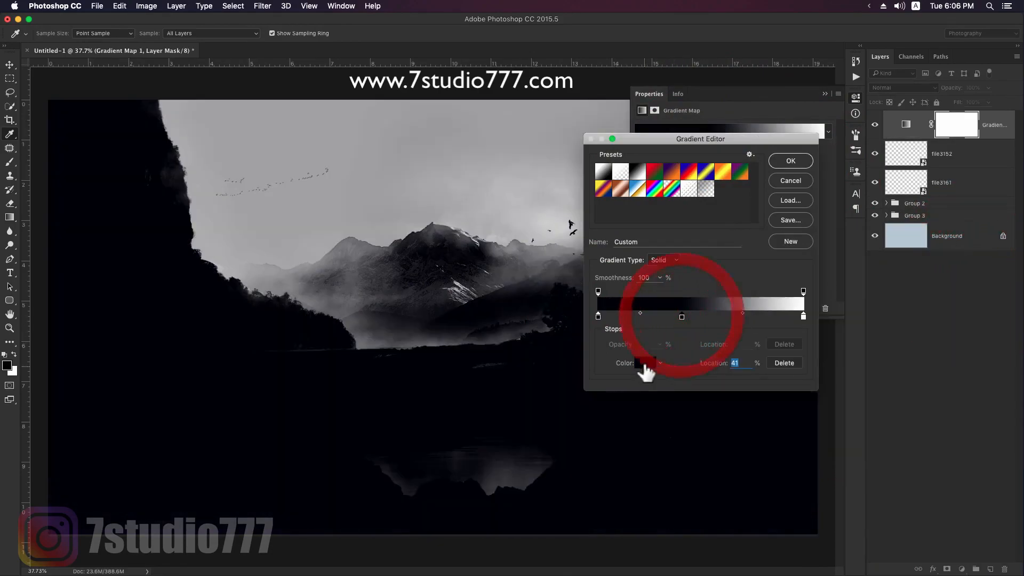
click(645, 363)
click(890, 329)
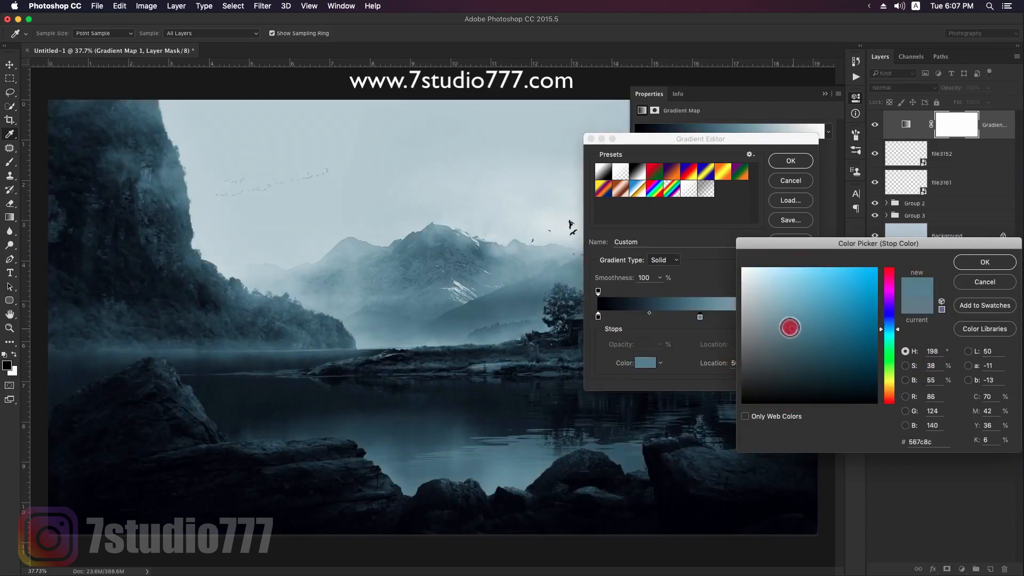
mouse_move(789, 327)
mouse_down()
mouse_move(768, 316)
mouse_move(786, 309)
mouse_up()
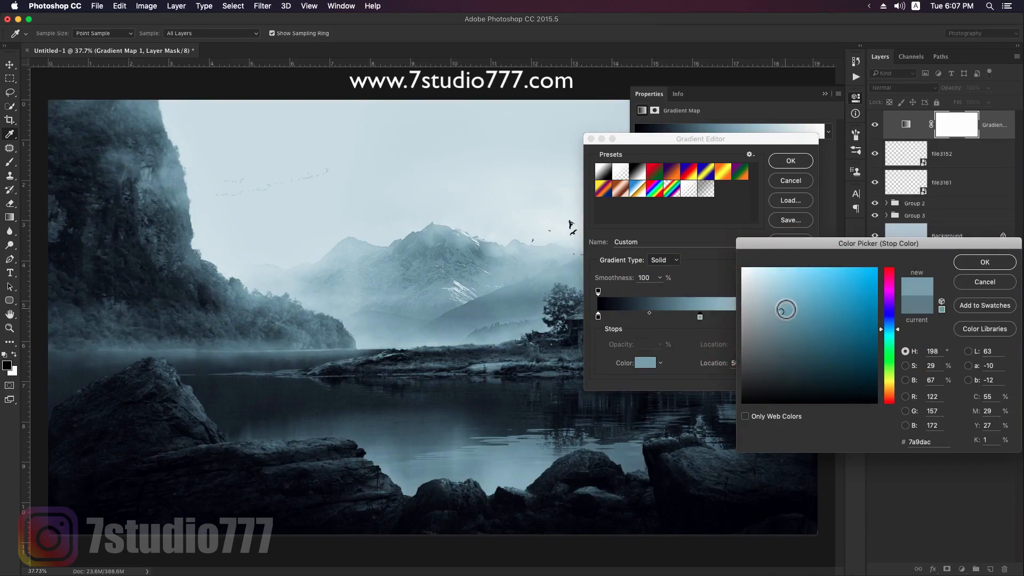
click(983, 262)
click(791, 161)
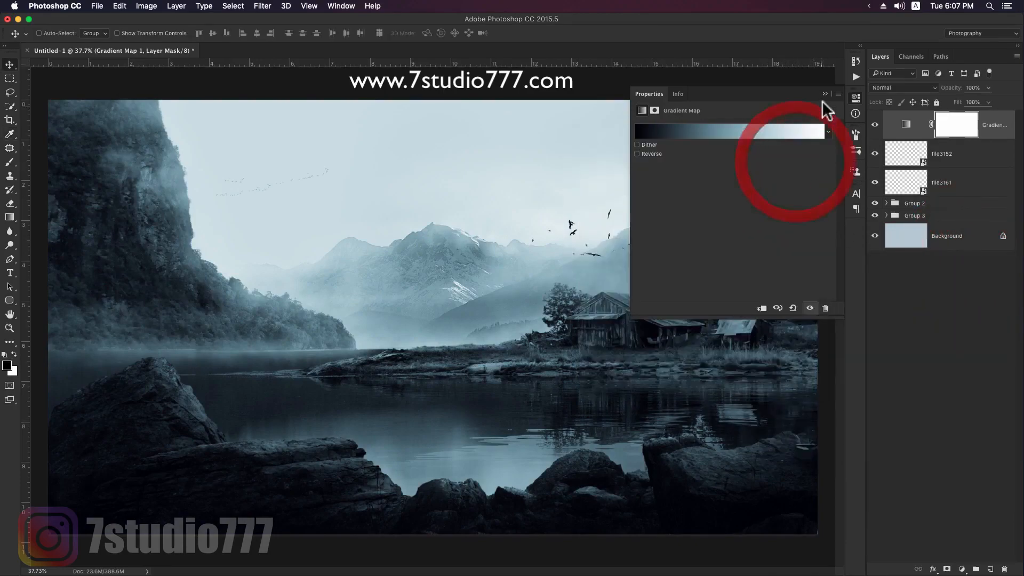